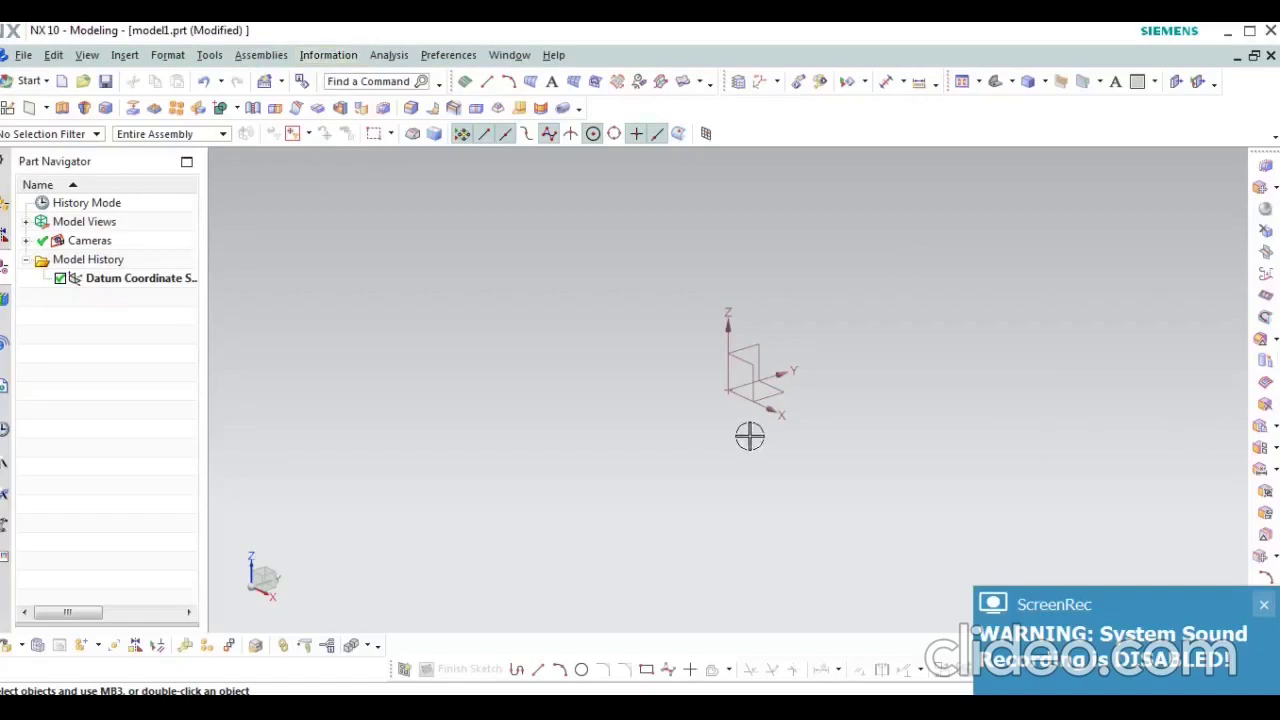
Step: Create sketch SKETCH_000 on the XY plane of the datum coordinate system
{"action": "left_click", "coordinate": [1265, 606]}
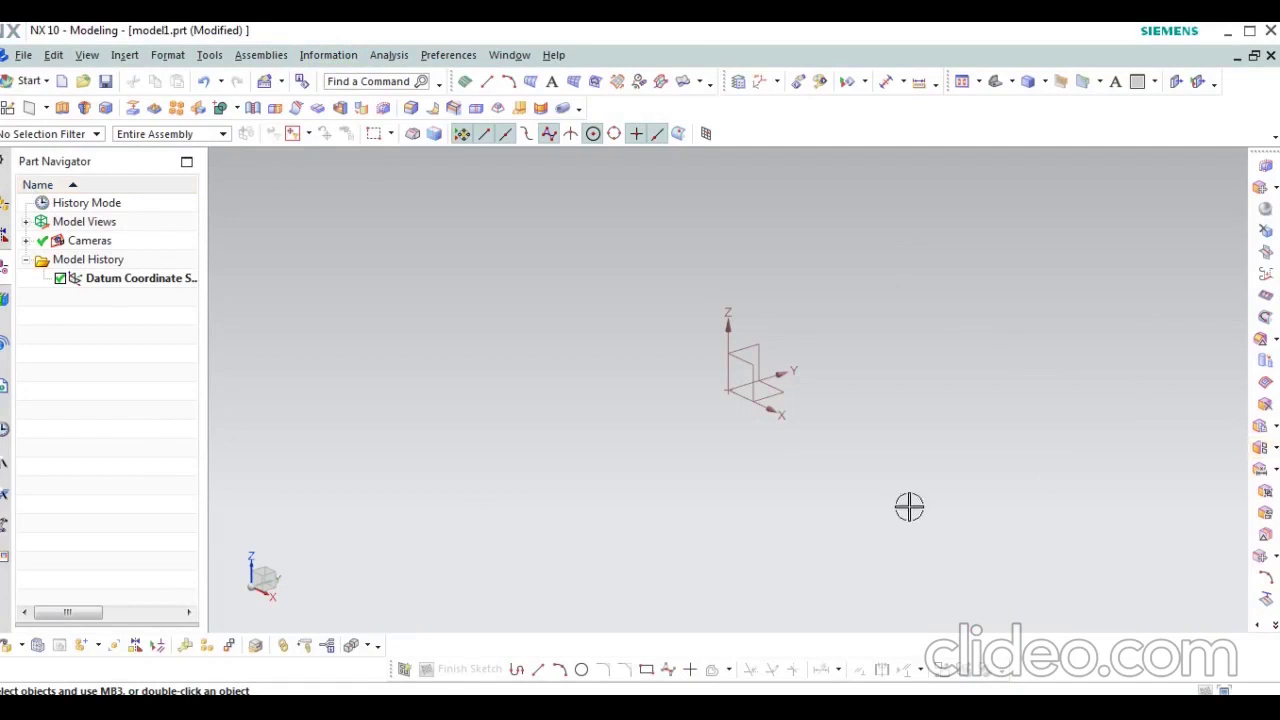
{"action": "left_click", "coordinate": [8, 108]}
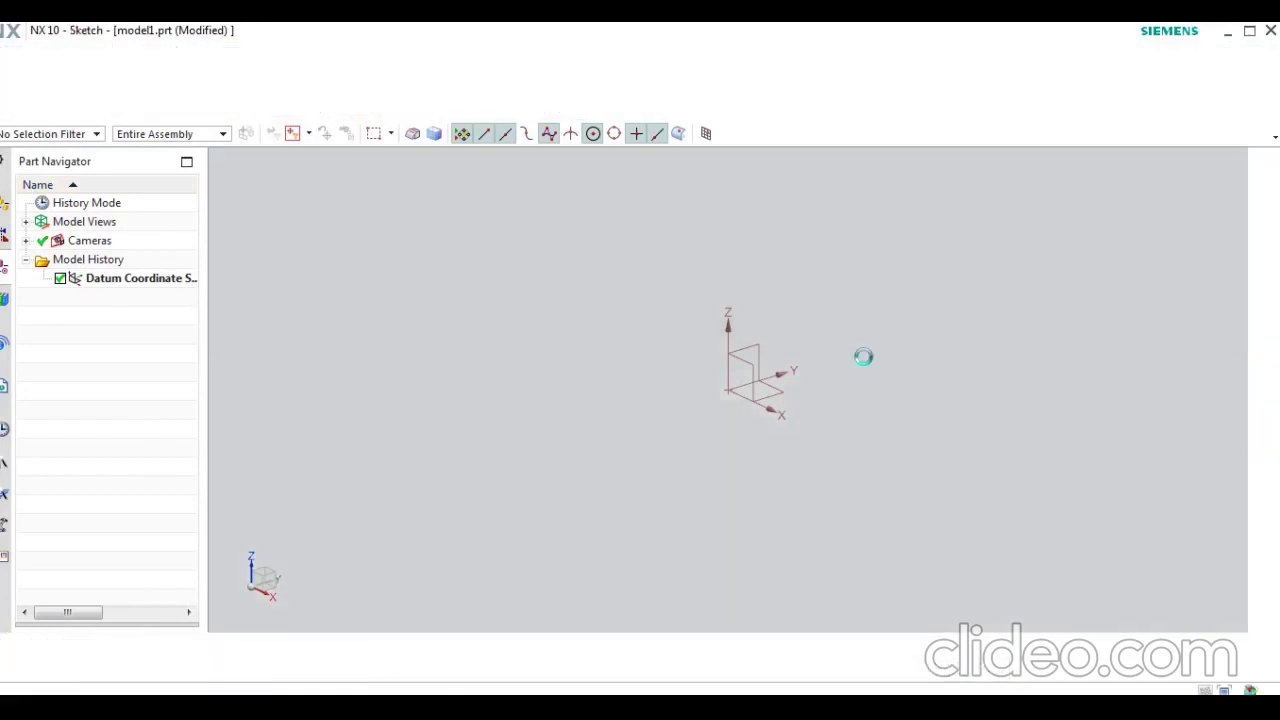
{"action": "left_click", "coordinate": [1166, 622]}
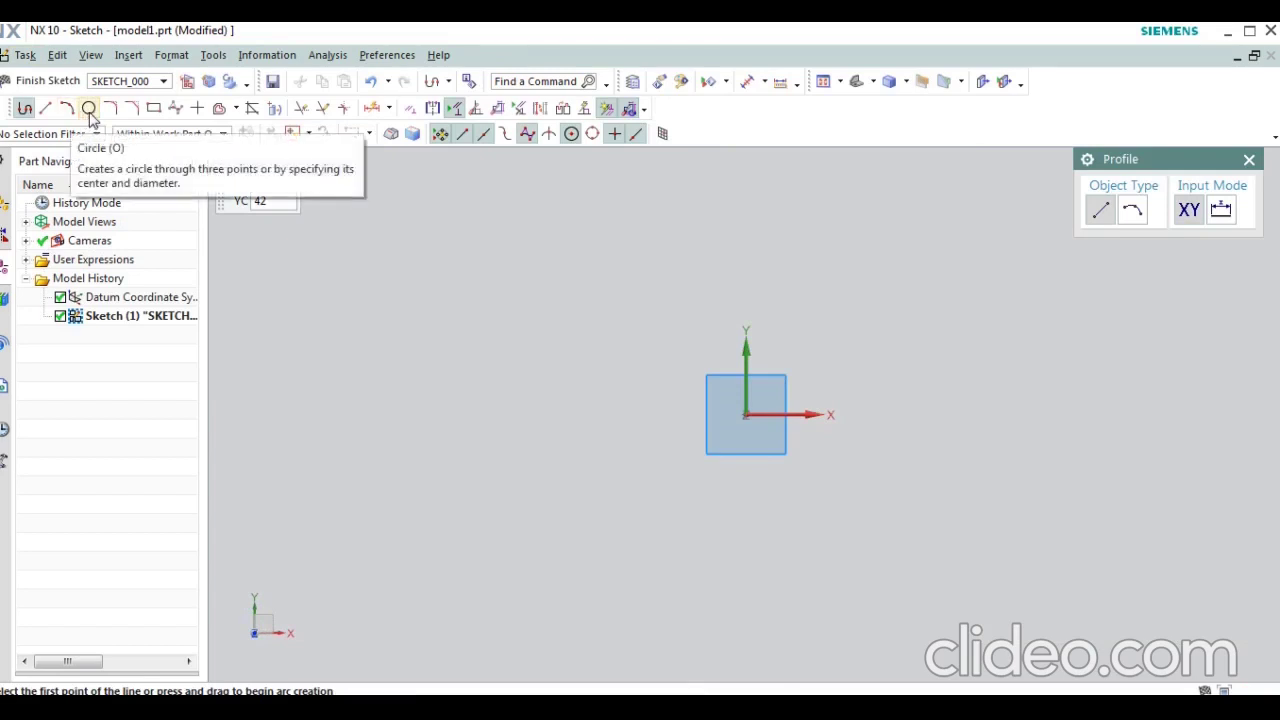
Step: Draw an 80 by 50 rectangle by three points around the origin
{"action": "left_click", "coordinate": [153, 108]}
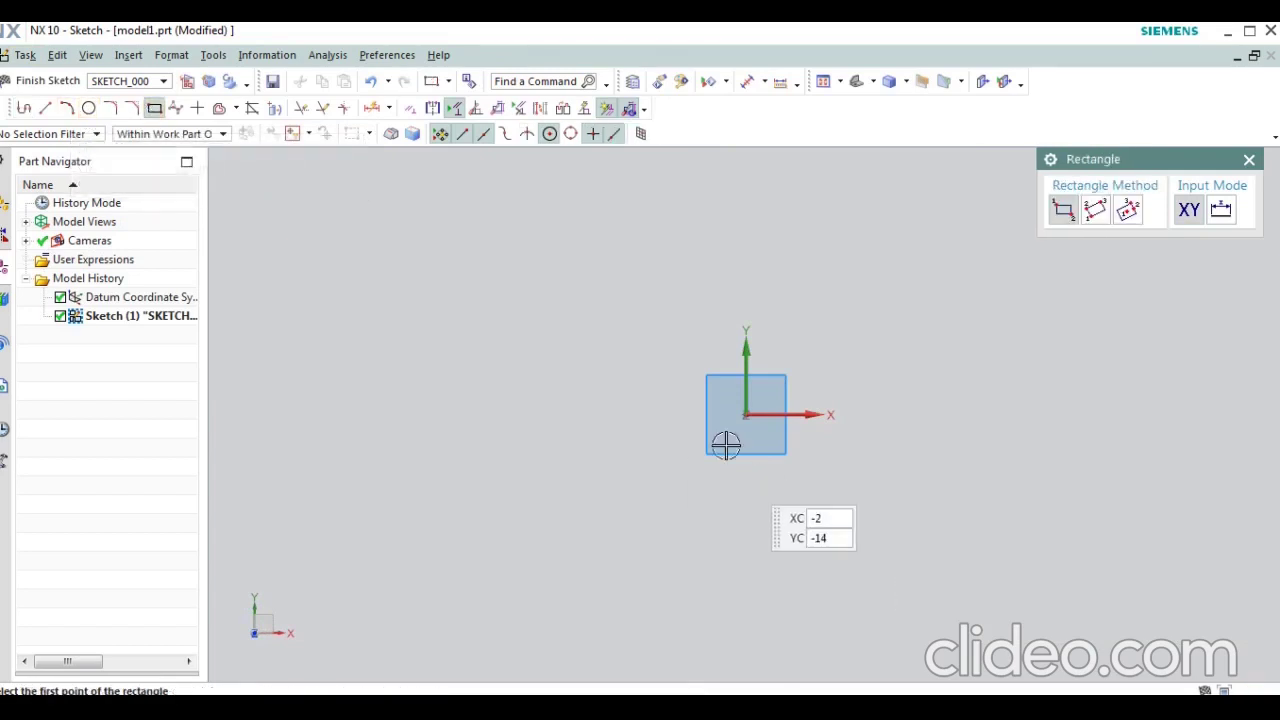
{"action": "left_click", "coordinate": [745, 414]}
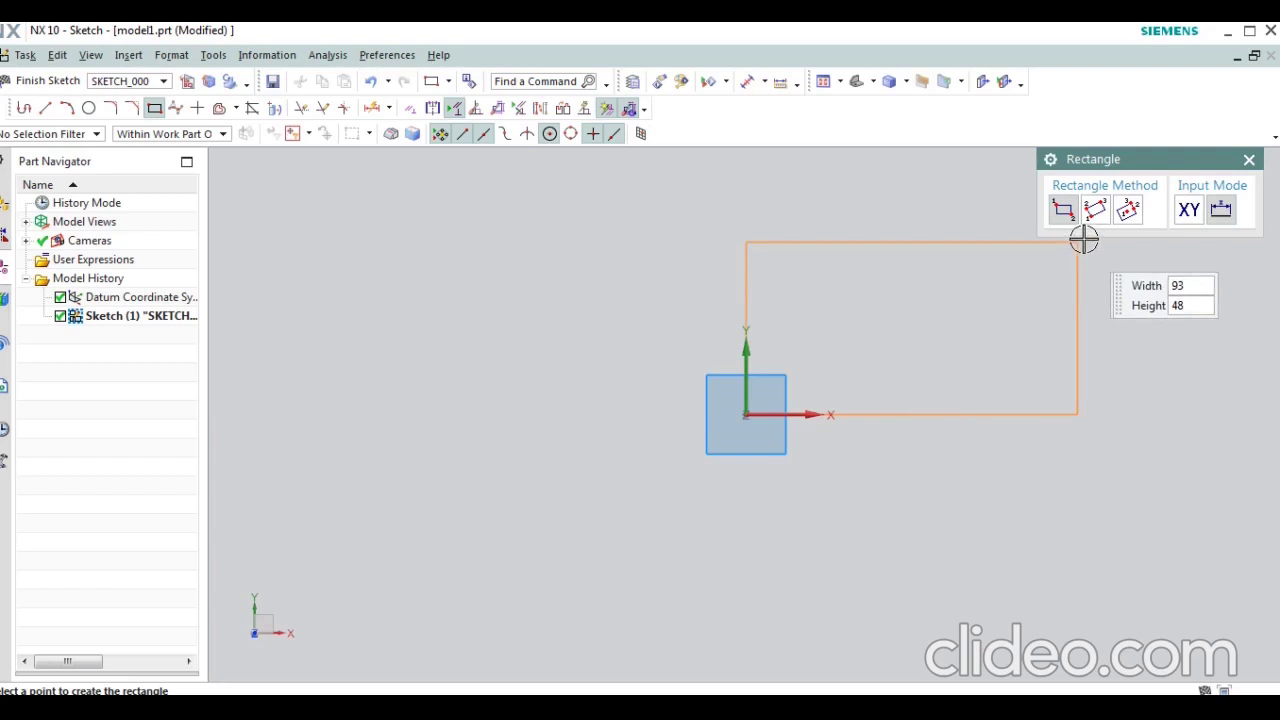
{"action": "left_click", "coordinate": [1128, 209]}
{"action": "type", "text": "80"}
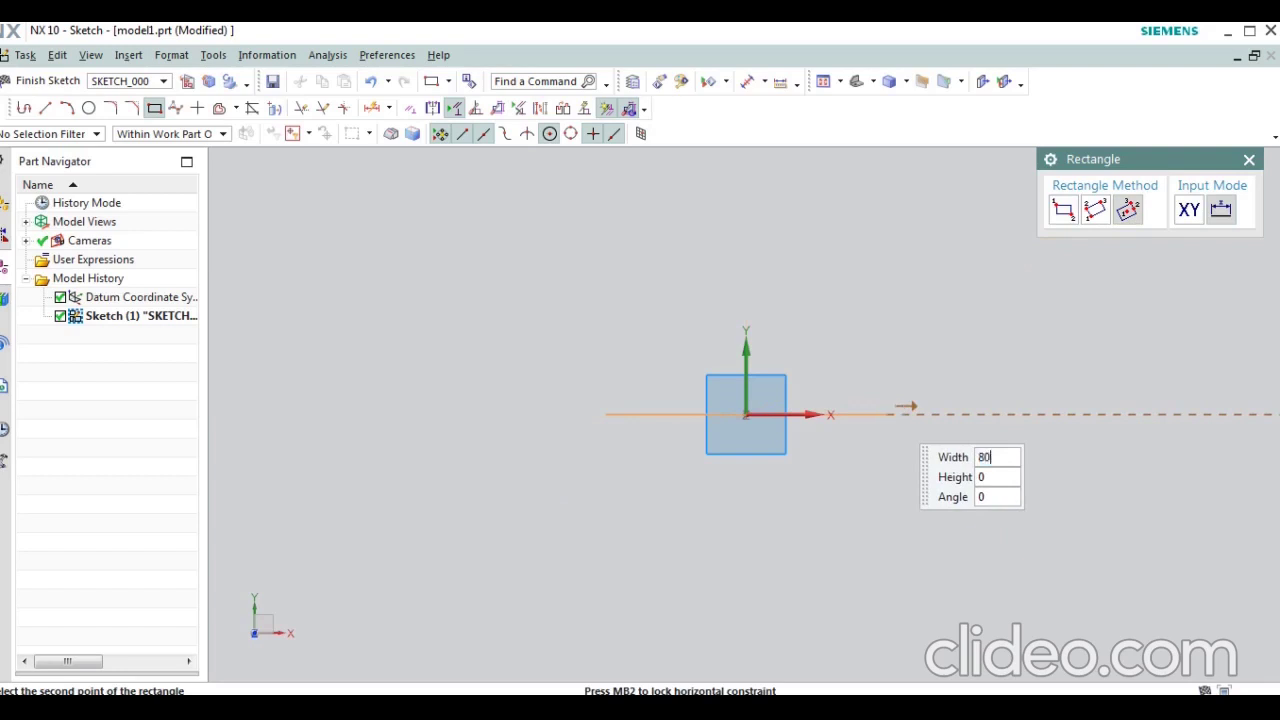
{"action": "left_click", "coordinate": [888, 413]}
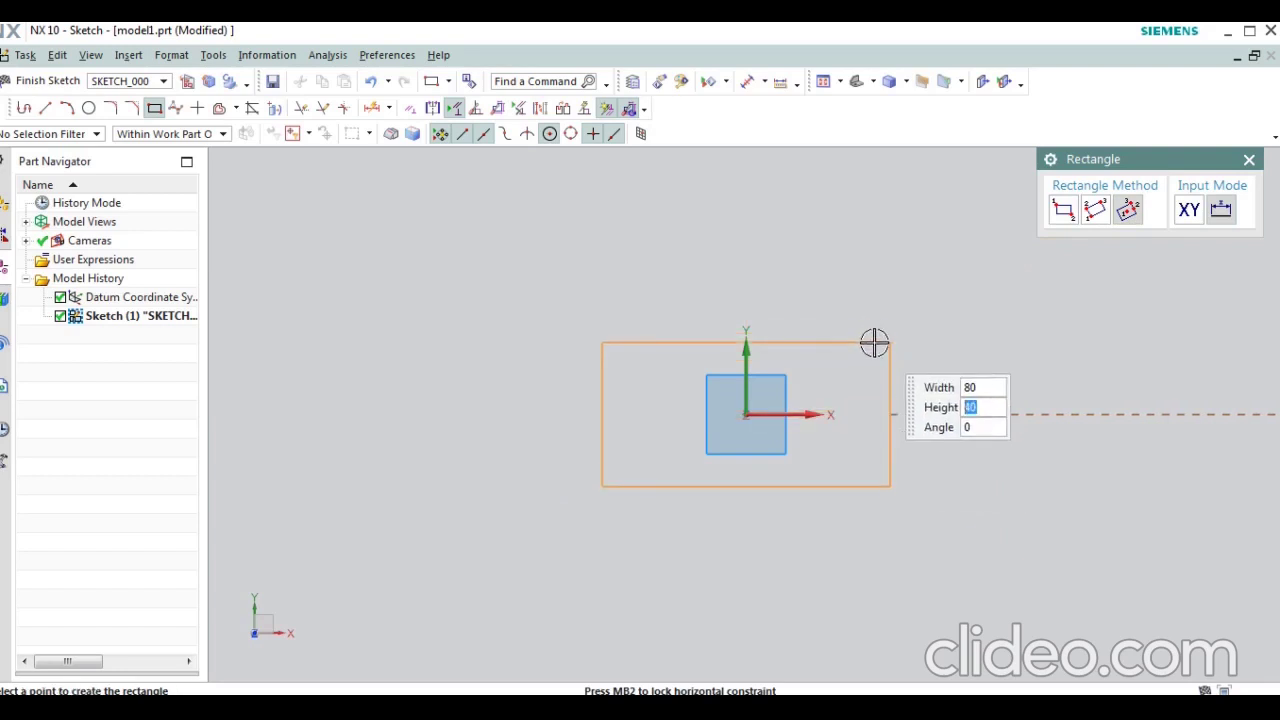
{"action": "key", "text": "Tab"}
{"action": "key", "text": "Return"}
{"action": "key", "text": "Escape"}
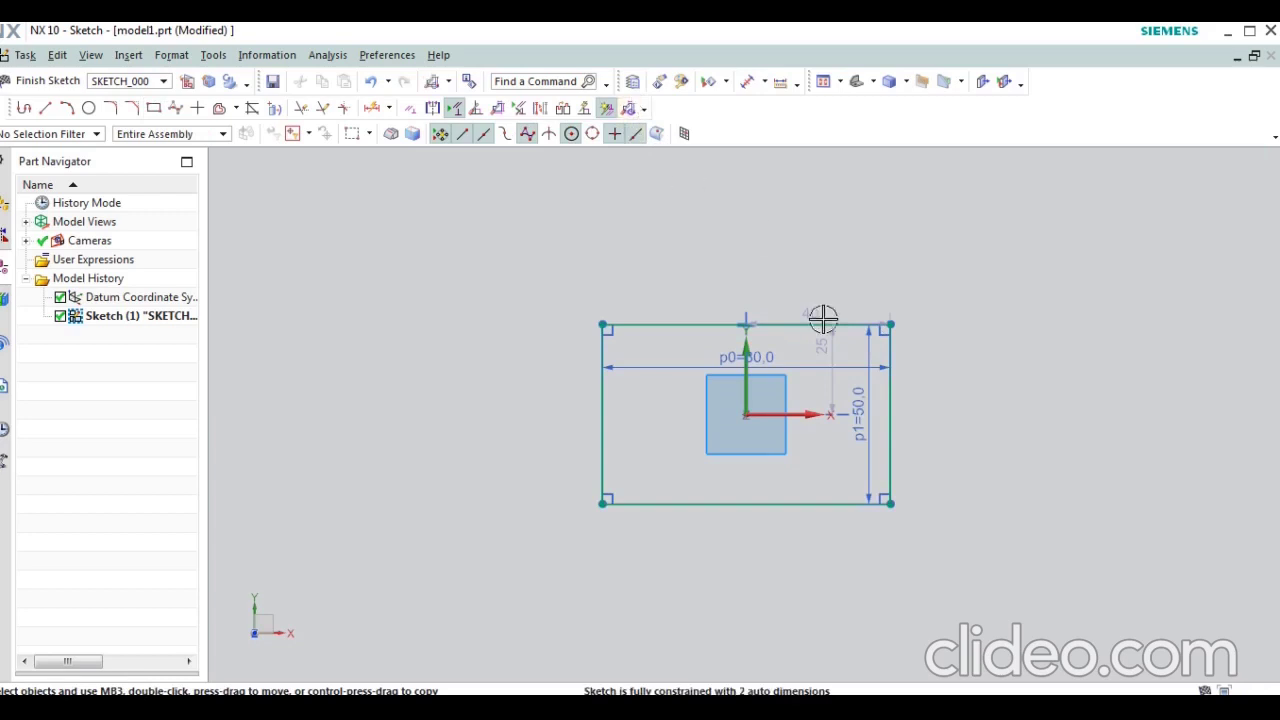
Step: Delete the 40 and 25 dimensions; move the 50 right and 80 above the rectangle
{"action": "scroll", "coordinate": [823, 320], "scroll_direction": "down", "scroll_amount": 1}
{"action": "left_click", "coordinate": [800, 285]}
{"action": "left_click", "coordinate": [798, 277]}
{"action": "key", "text": "Delete"}
{"action": "left_click_drag", "start_coordinate": [883, 402], "coordinate": [955, 409]}
{"action": "left_click_drag", "start_coordinate": [834, 357], "coordinate": [803, 212]}
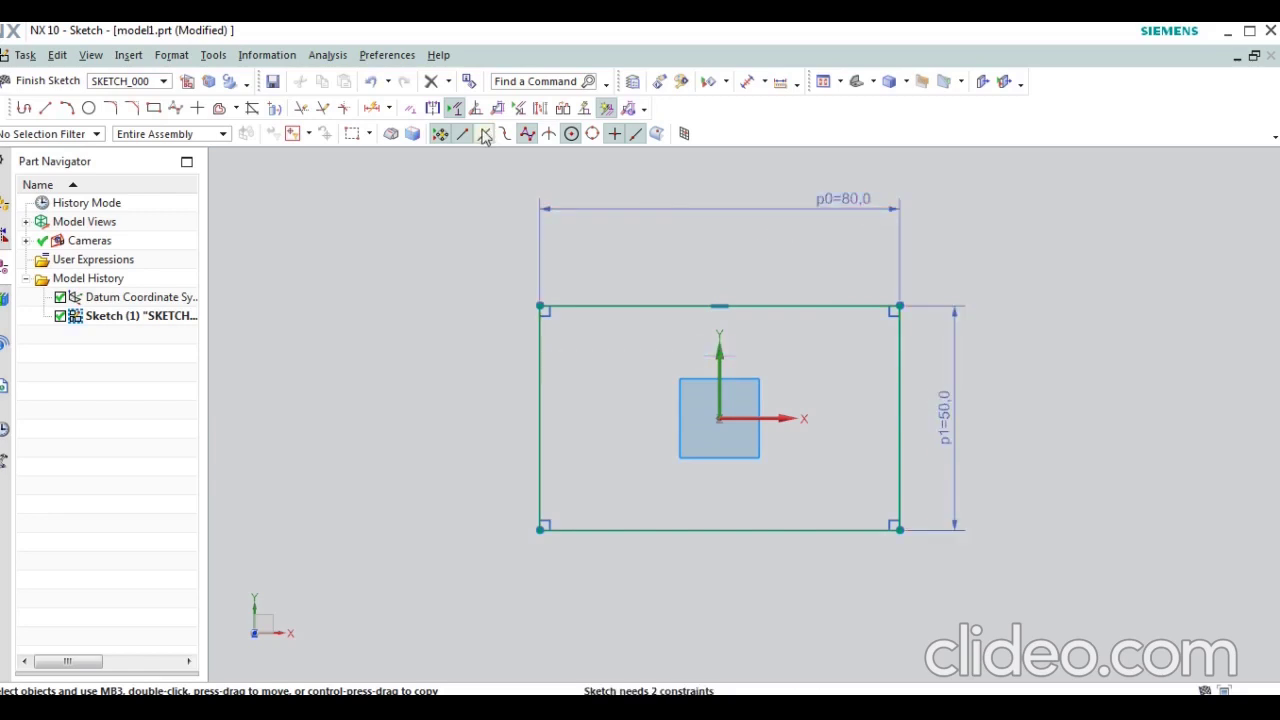
Step: Constrain the top and side edge midpoints to the origin to centre the rectangle
{"action": "left_click", "coordinate": [409, 108]}
{"action": "left_click", "coordinate": [1044, 254]}
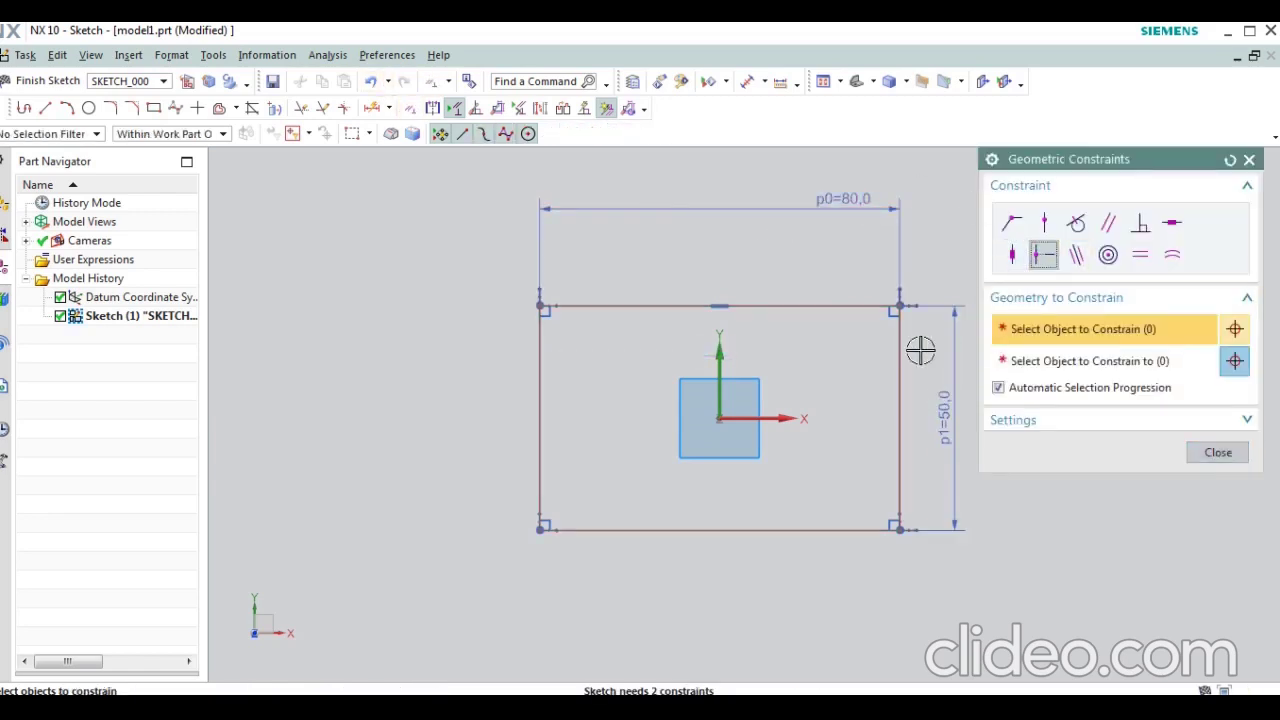
{"action": "left_click", "coordinate": [704, 303]}
{"action": "left_click", "coordinate": [715, 418]}
{"action": "left_click", "coordinate": [899, 400]}
{"action": "left_click", "coordinate": [698, 428]}
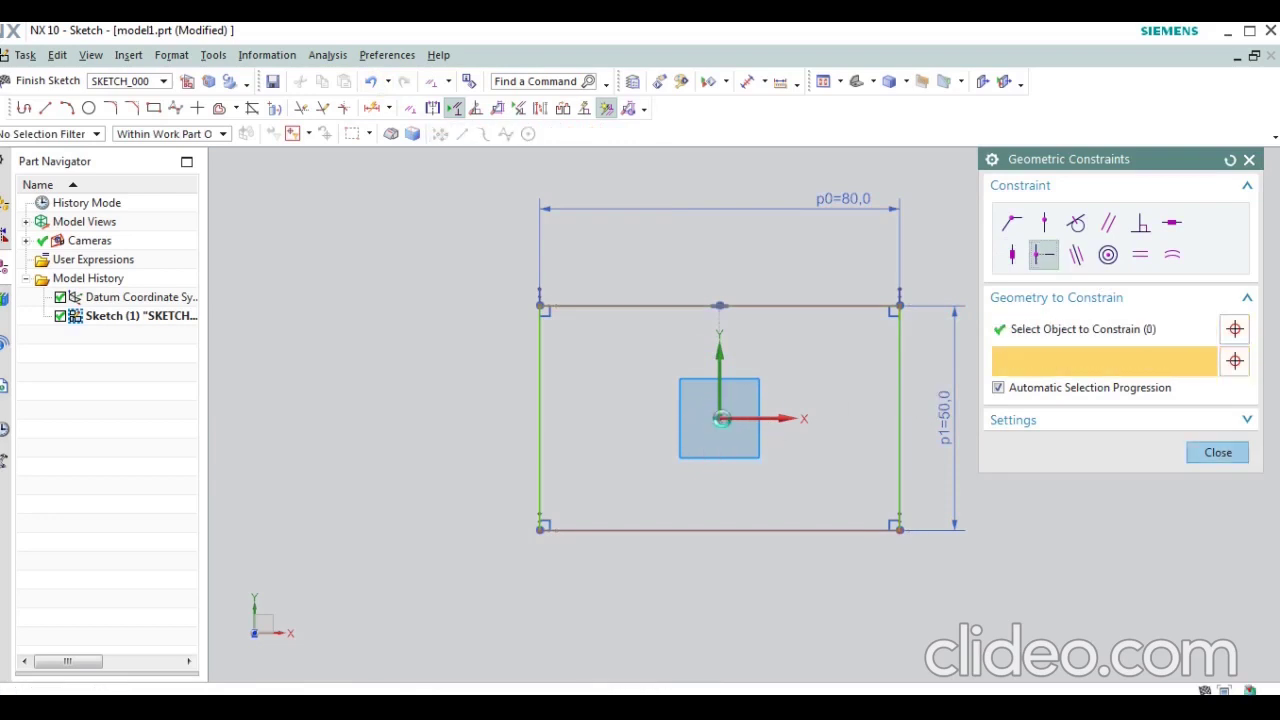
{"action": "middle_click", "coordinate": [1131, 567]}
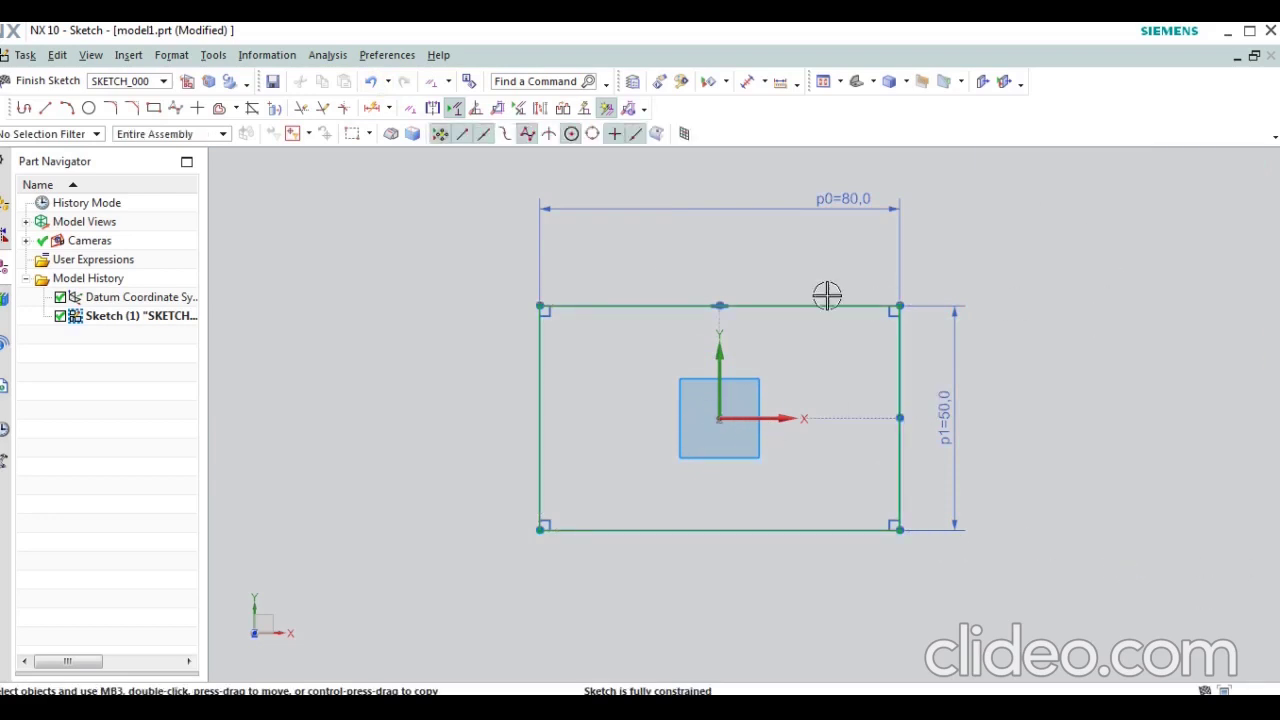
Step: Convert all four rectangle edges to reference lines
{"action": "left_click", "coordinate": [615, 306]}
{"action": "left_click", "coordinate": [540, 420]}
{"action": "left_click", "coordinate": [660, 529]}
{"action": "left_click", "coordinate": [899, 376]}
{"action": "right_click", "coordinate": [899, 376]}
{"action": "left_click", "coordinate": [977, 189]}
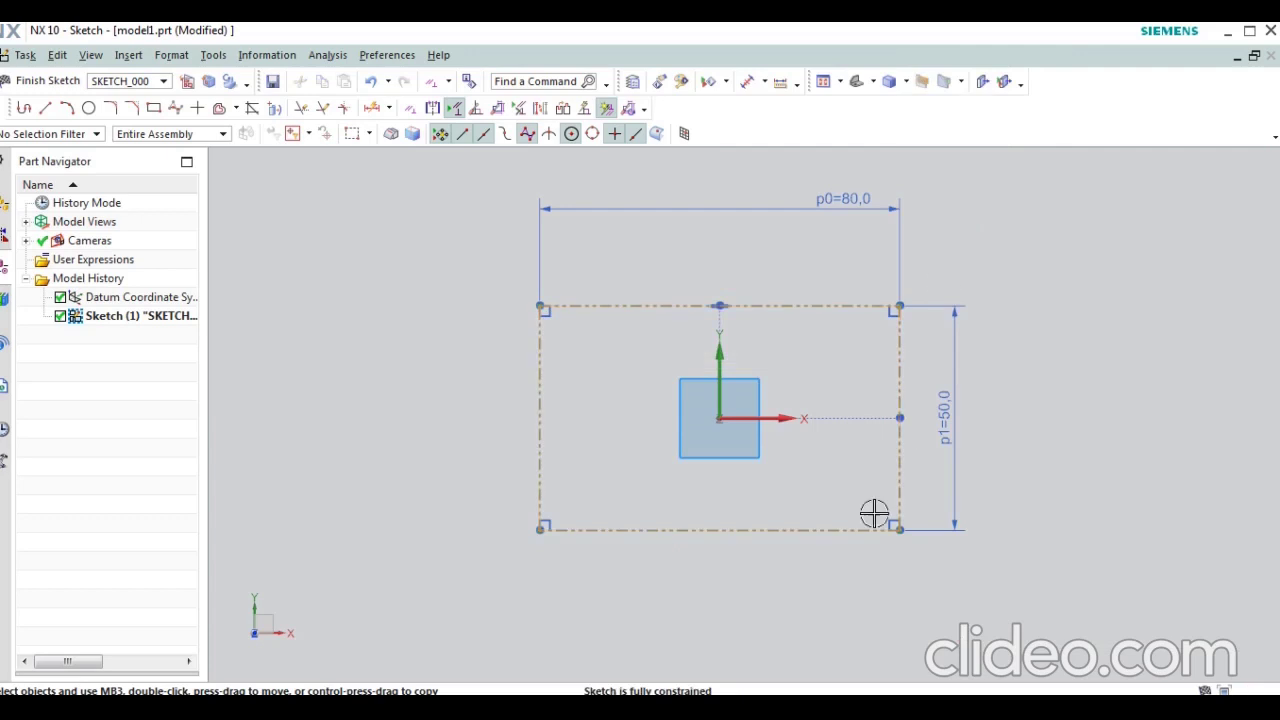
Step: Draw a 20-diameter circle centred left of the origin inside the rectangle
{"action": "left_click", "coordinate": [90, 108]}
{"action": "scroll", "coordinate": [574, 395], "scroll_direction": "up", "scroll_amount": 3}
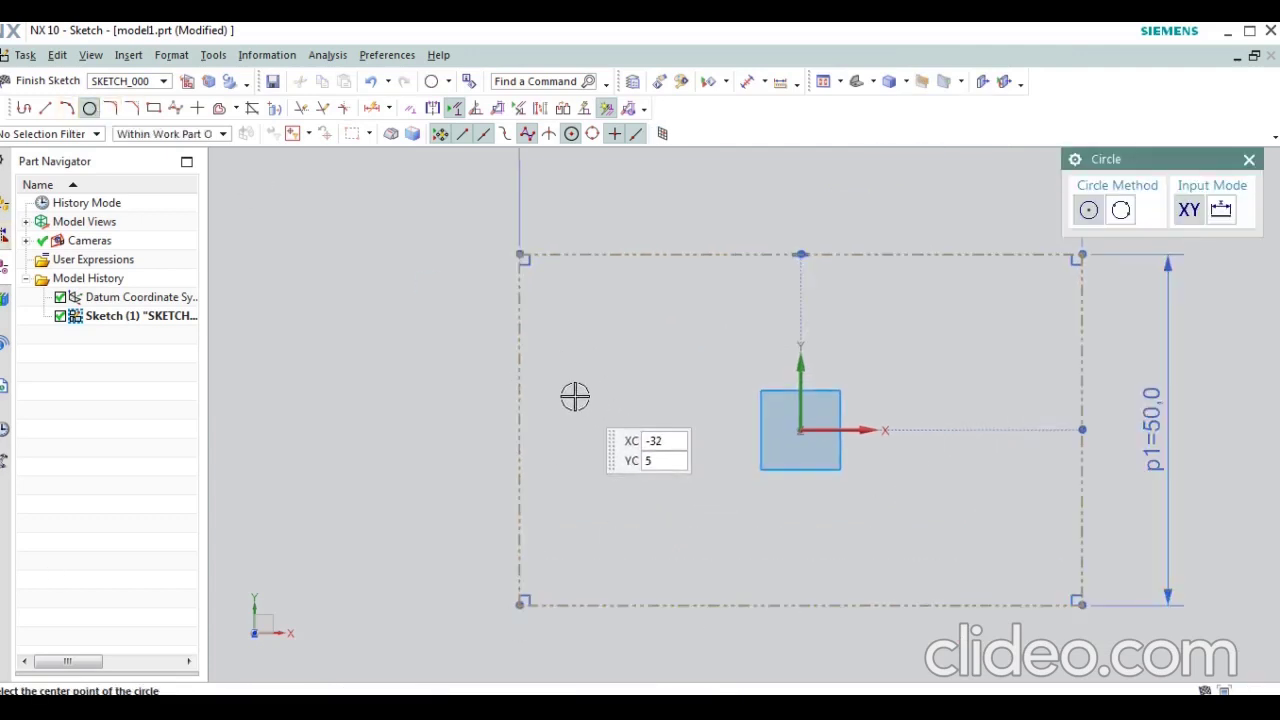
{"action": "scroll", "coordinate": [574, 395], "scroll_direction": "up", "scroll_amount": 2}
{"action": "left_click", "coordinate": [613, 472]}
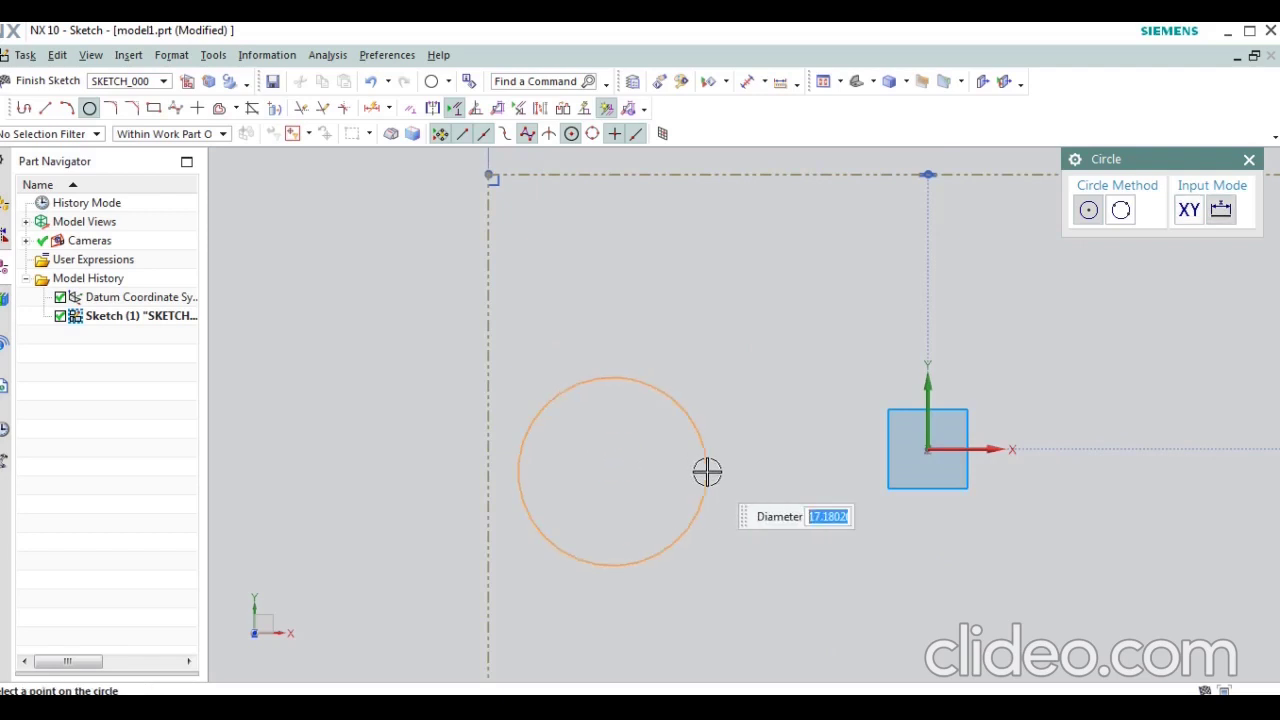
{"action": "type", "text": "20"}
{"action": "key", "text": "Return"}
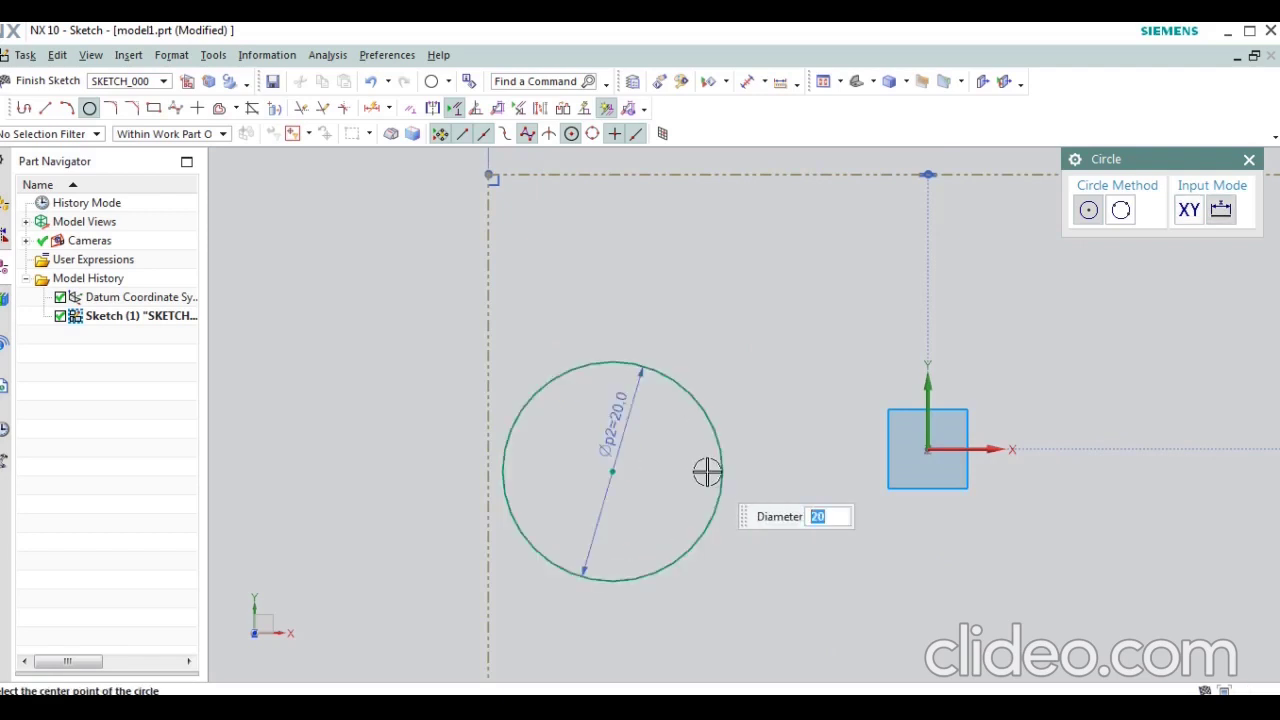
{"action": "scroll", "coordinate": [614, 312], "scroll_direction": "down", "scroll_amount": 3}
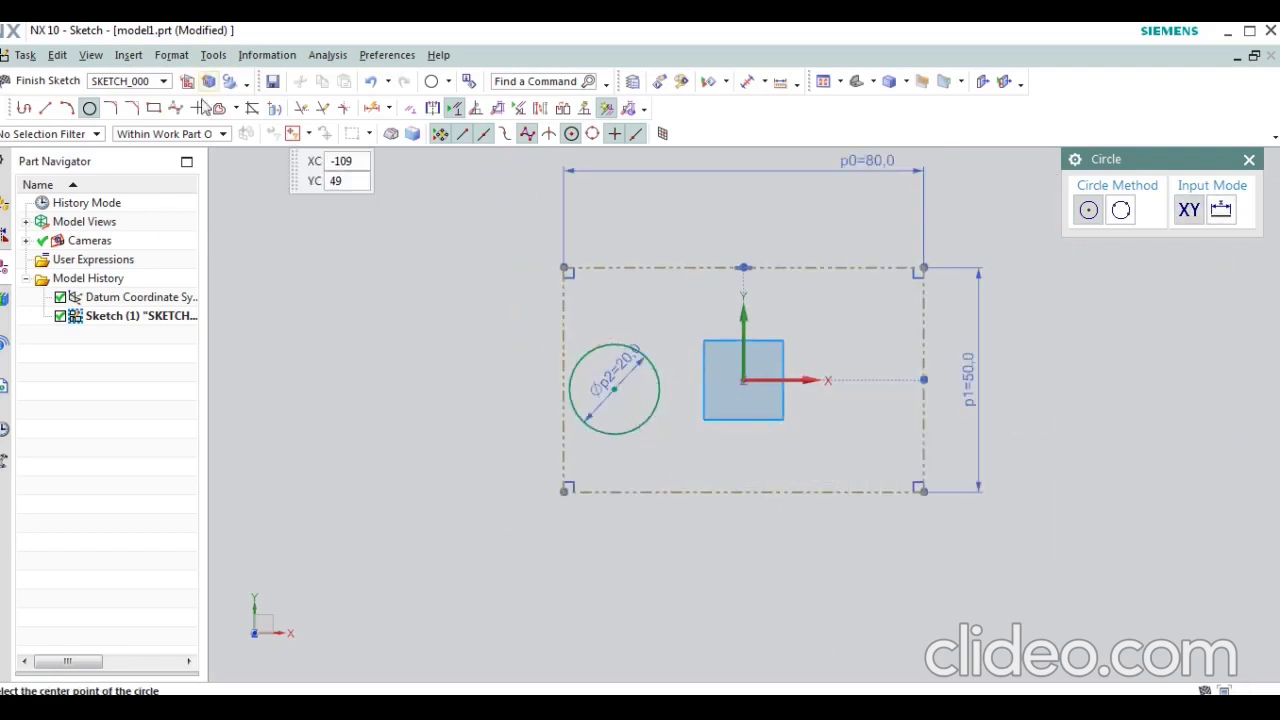
Step: Constrain the circle's centre to lie on the horizontal X axis
{"action": "left_click", "coordinate": [237, 108]}
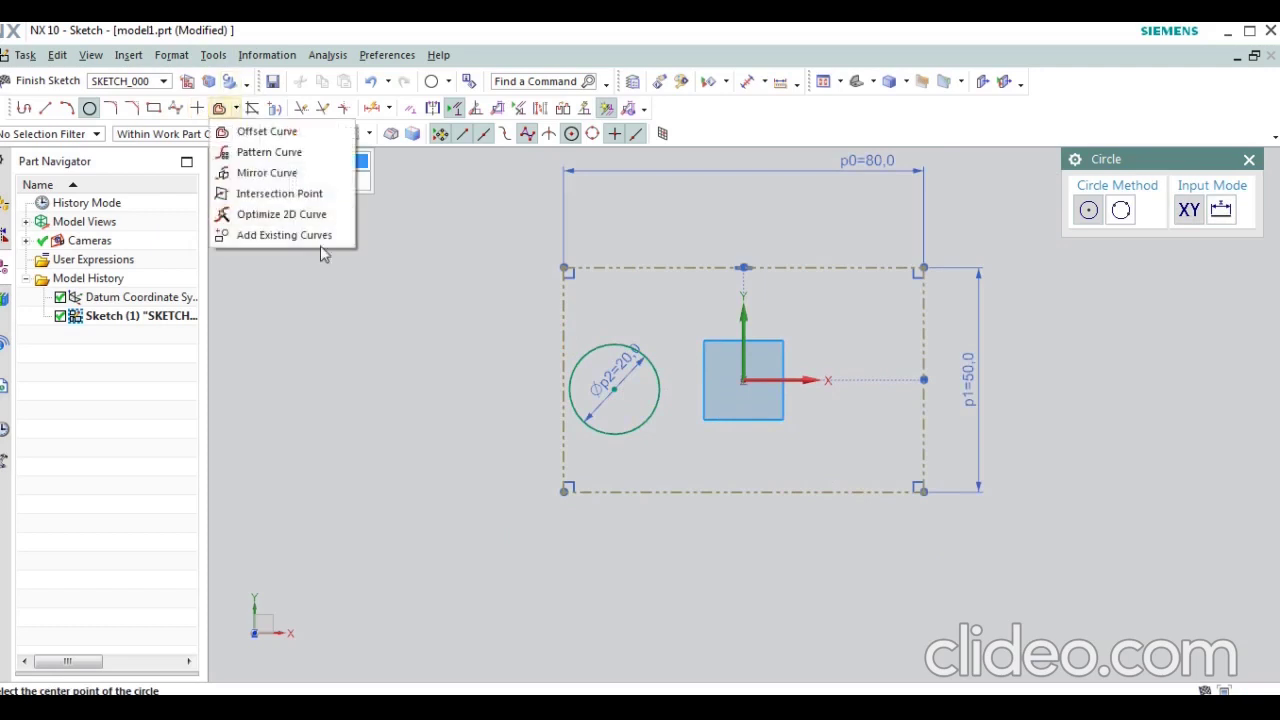
{"action": "left_click", "coordinate": [411, 130]}
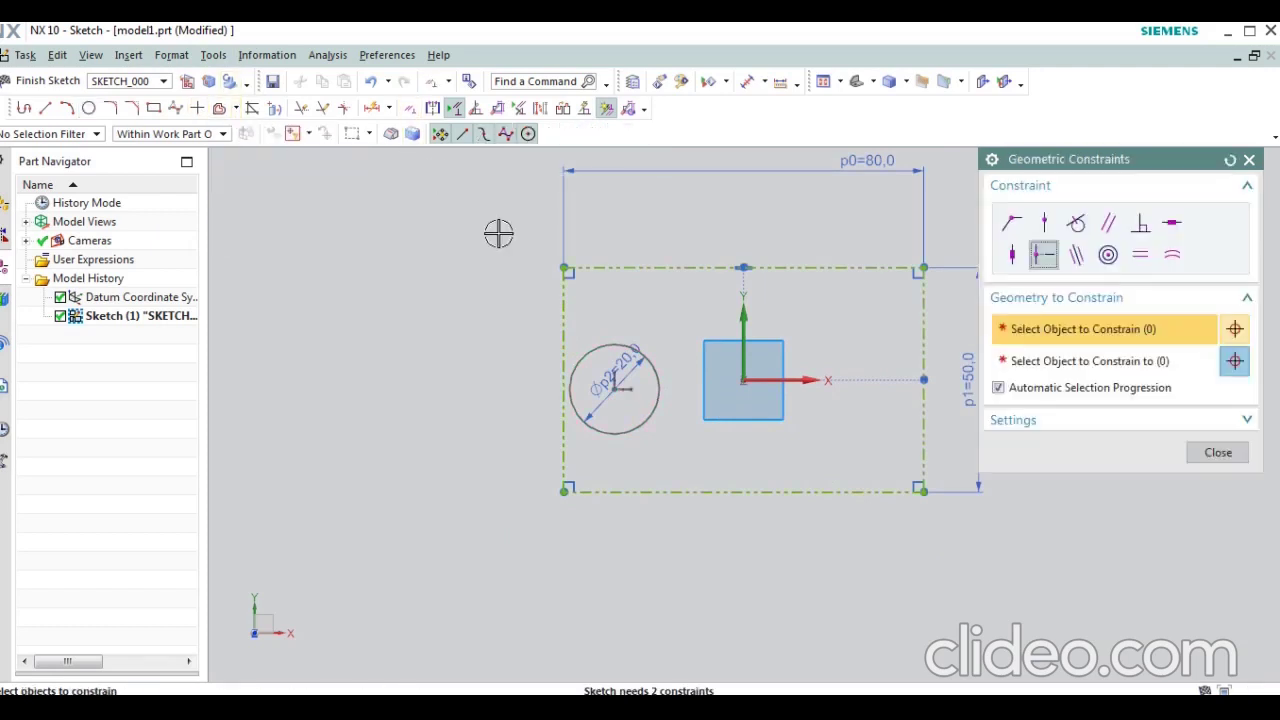
{"action": "left_click", "coordinate": [1075, 222]}
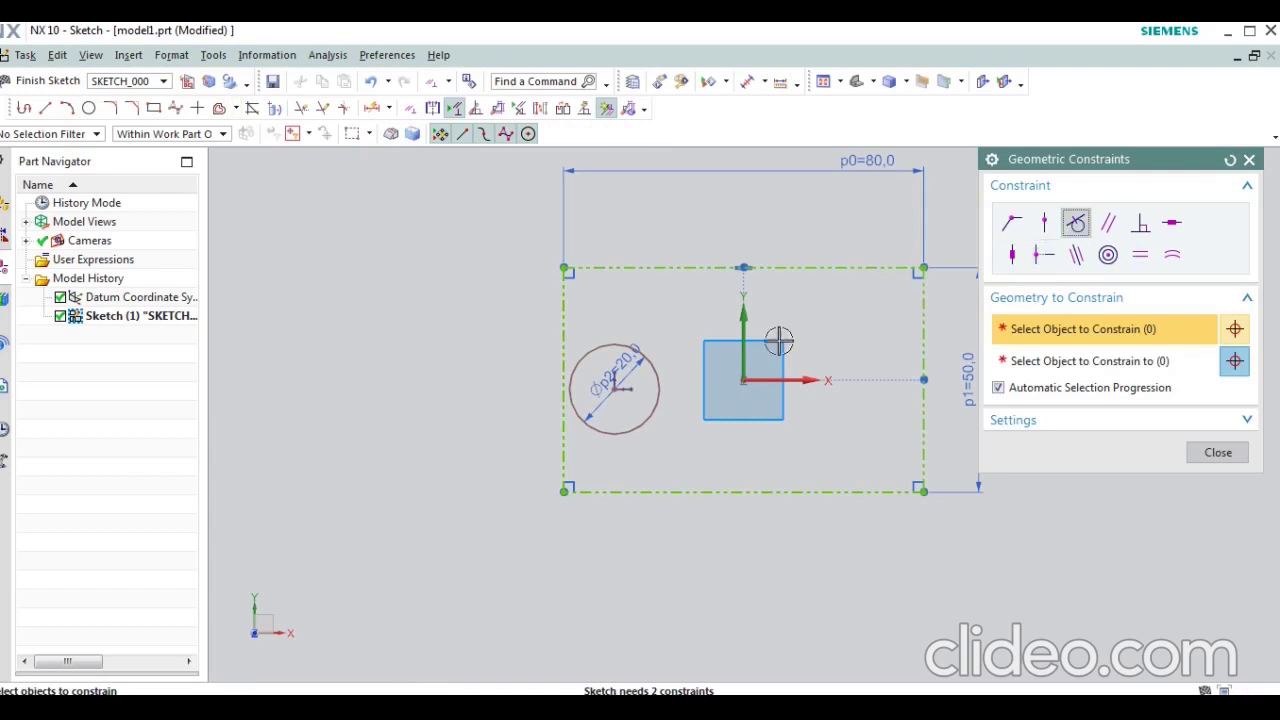
{"action": "scroll", "coordinate": [651, 369], "scroll_direction": "up", "scroll_amount": 3}
{"action": "left_click", "coordinate": [482, 369]}
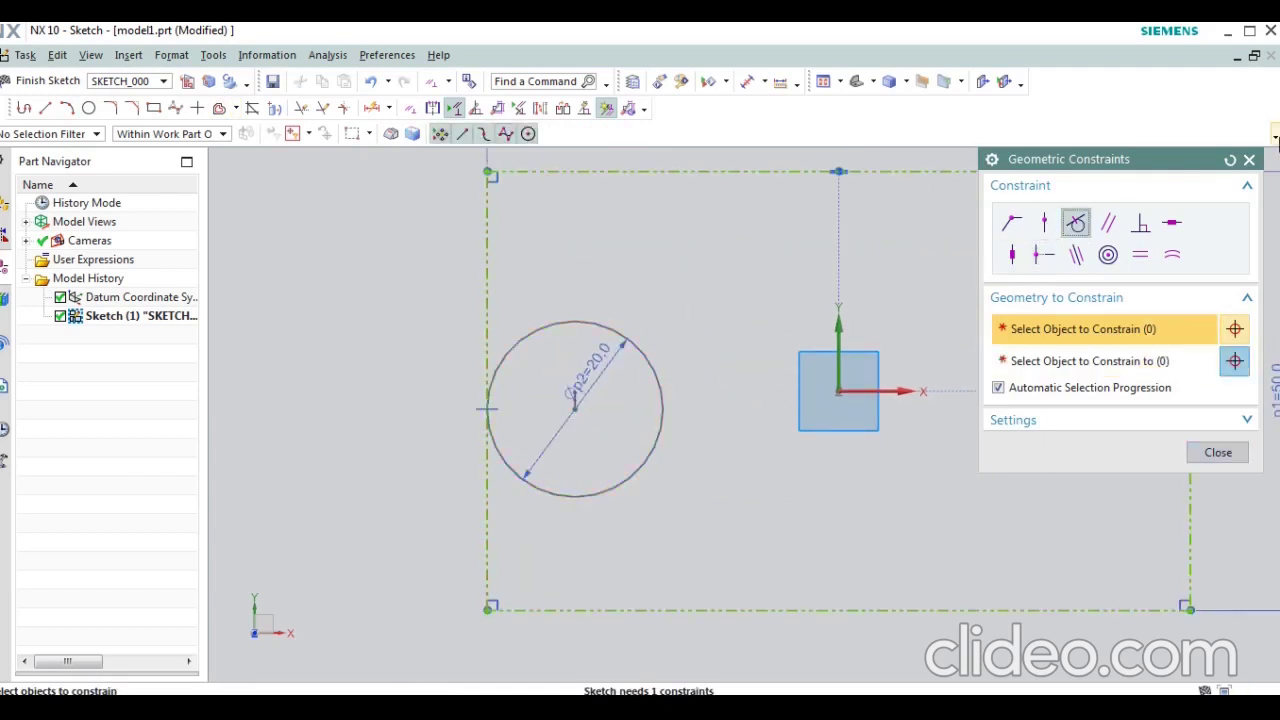
{"action": "left_click", "coordinate": [1044, 220]}
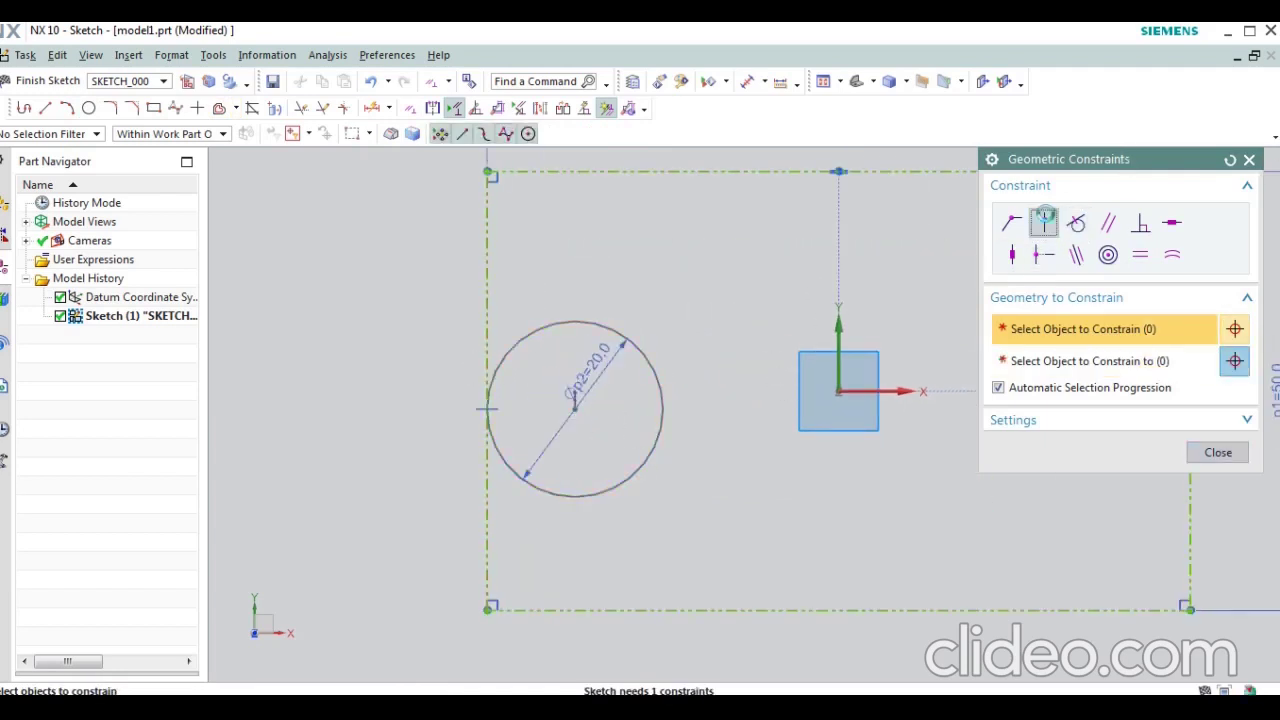
{"action": "left_click", "coordinate": [575, 408]}
{"action": "left_click", "coordinate": [848, 391]}
{"action": "middle_click", "coordinate": [590, 392]}
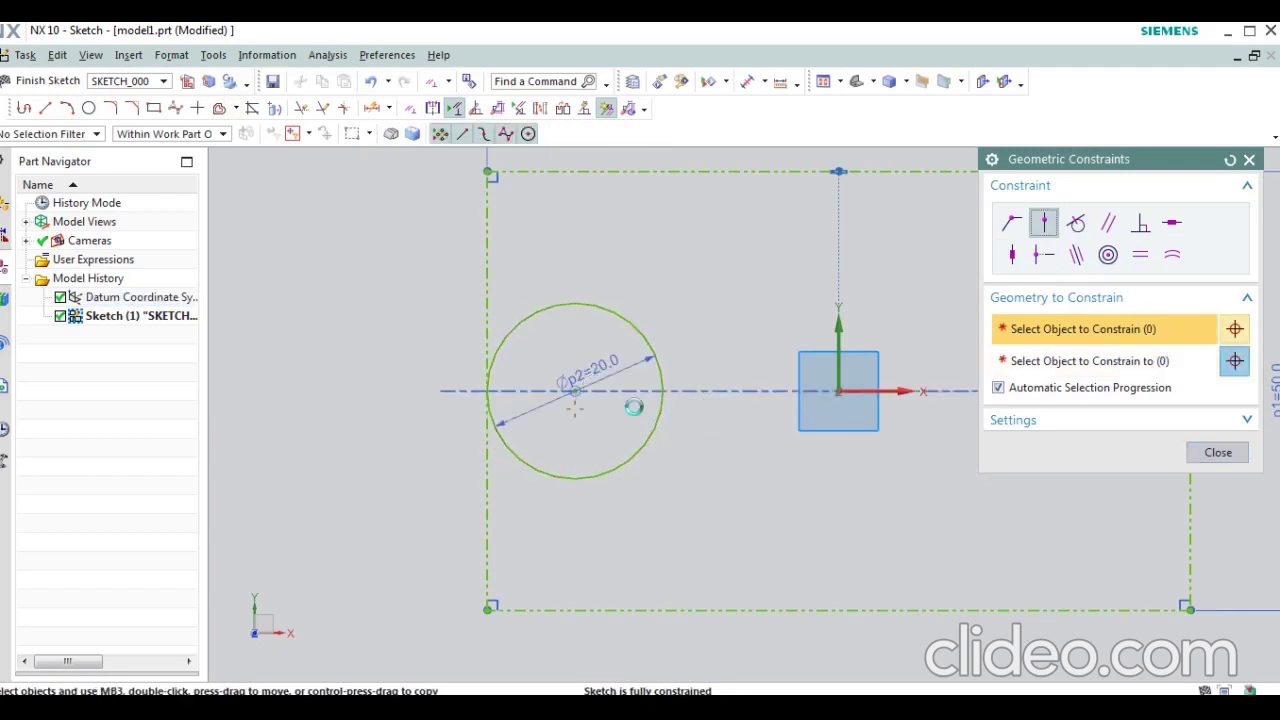
{"action": "scroll", "coordinate": [690, 498], "scroll_direction": "down", "scroll_amount": 2}
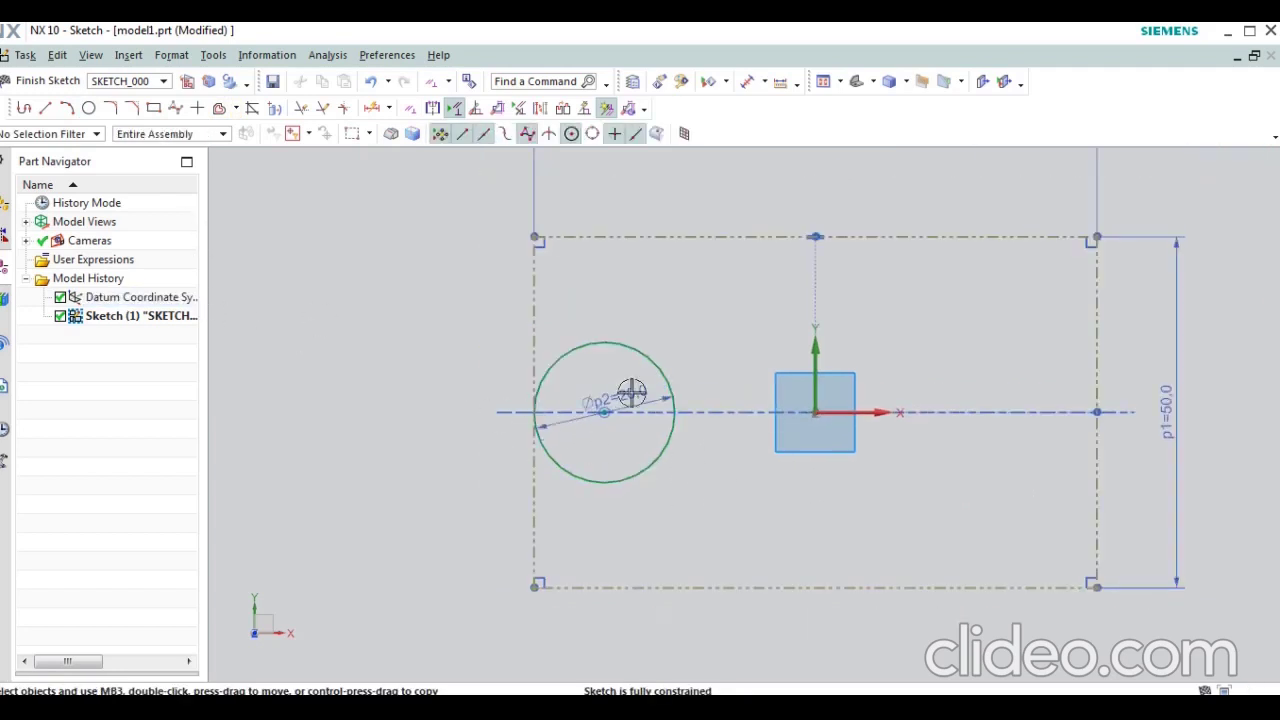
{"action": "scroll", "coordinate": [631, 392], "scroll_direction": "up", "scroll_amount": 1}
Step: Change the circle's diameter dimension to 30
{"action": "double_click", "coordinate": [663, 391]}
{"action": "type", "text": "3"}
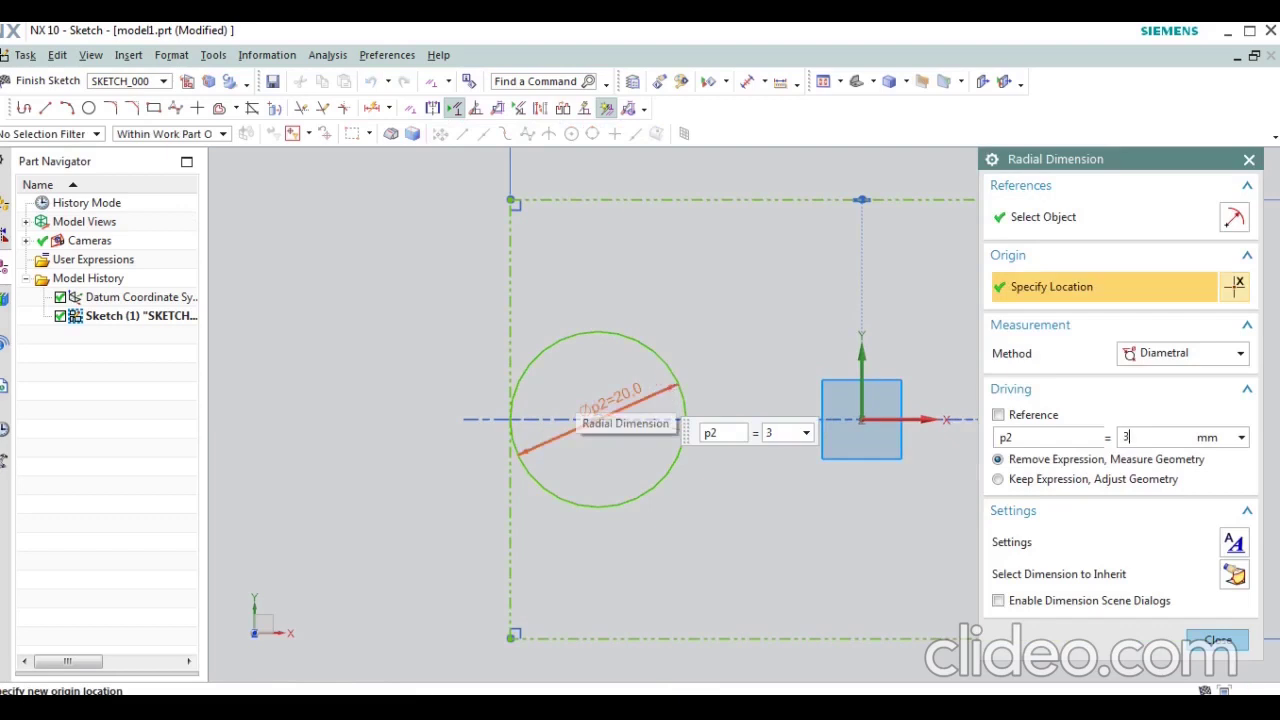
{"action": "key", "text": "Return"}
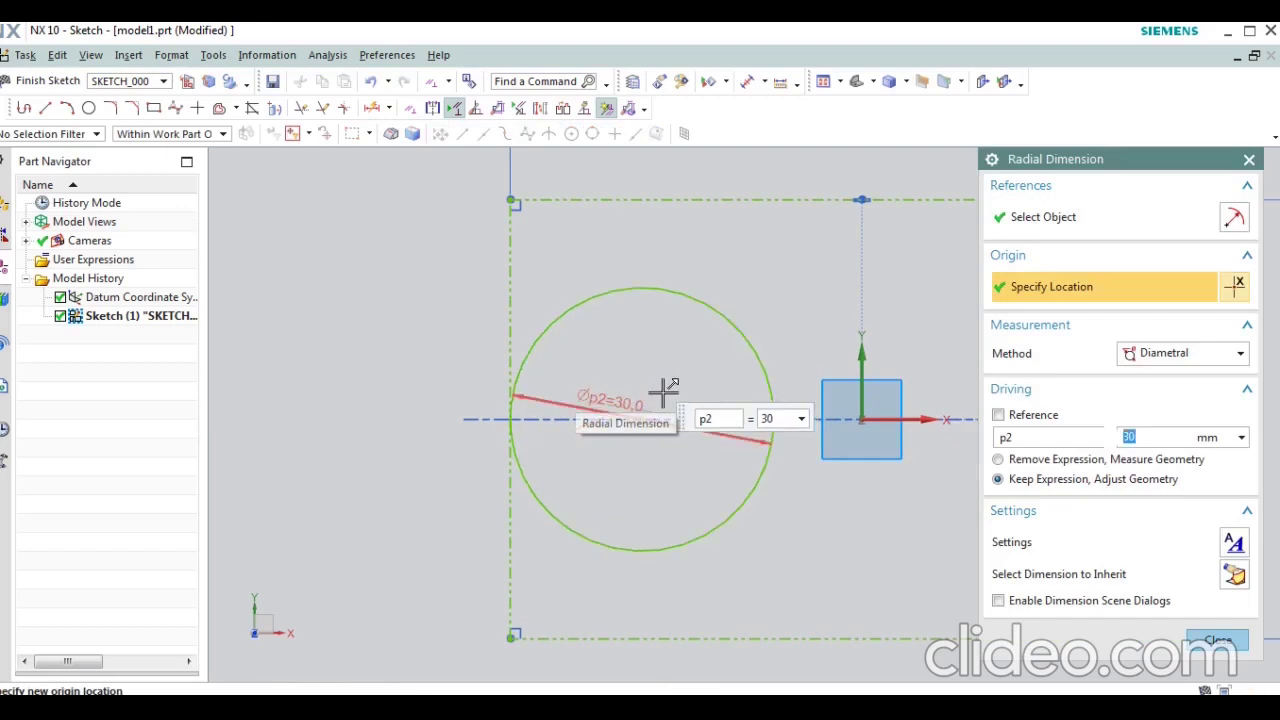
{"action": "middle_click", "coordinate": [663, 391]}
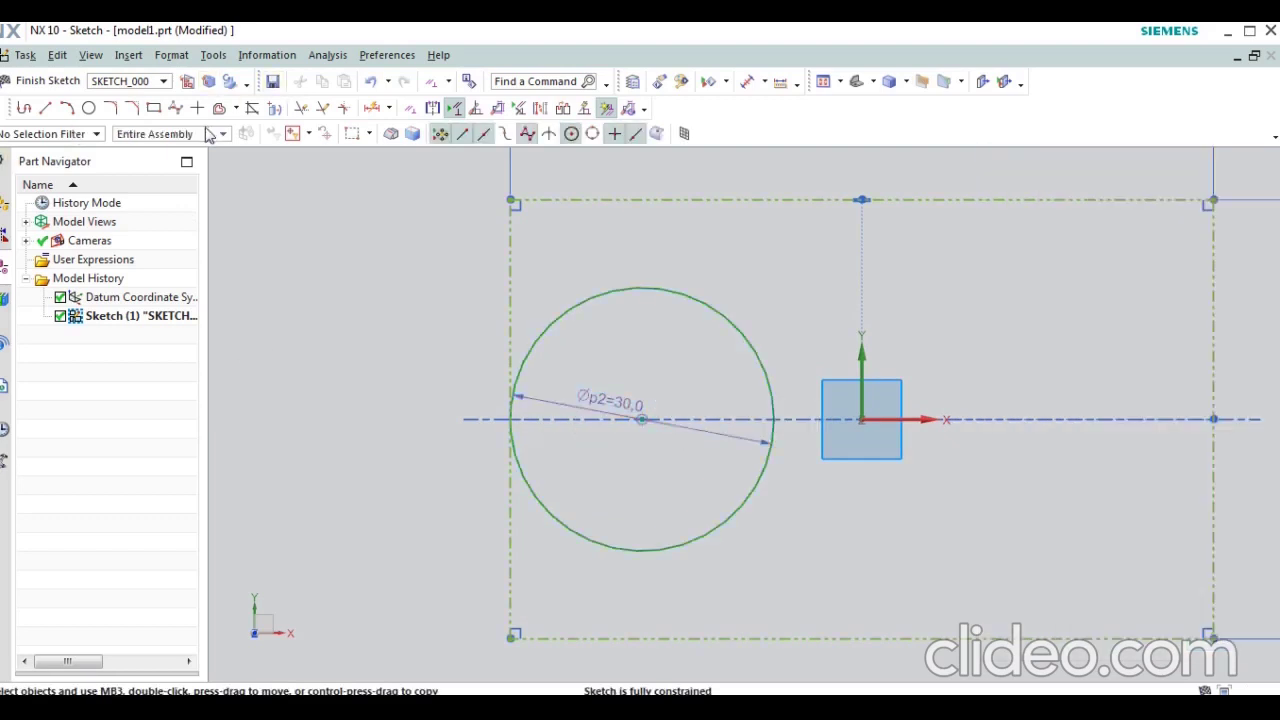
{"action": "left_click", "coordinate": [237, 108]}
{"action": "left_click", "coordinate": [271, 171]}
Step: Mirror the 30 mm circle about the vertical datum axis onto the right side
{"action": "scroll", "coordinate": [746, 305], "scroll_direction": "up", "scroll_amount": 2}
{"action": "left_click", "coordinate": [682, 296]}
{"action": "middle_click", "coordinate": [682, 296]}
{"action": "left_click", "coordinate": [922, 420]}
{"action": "scroll", "coordinate": [691, 343], "scroll_direction": "down", "scroll_amount": 2}
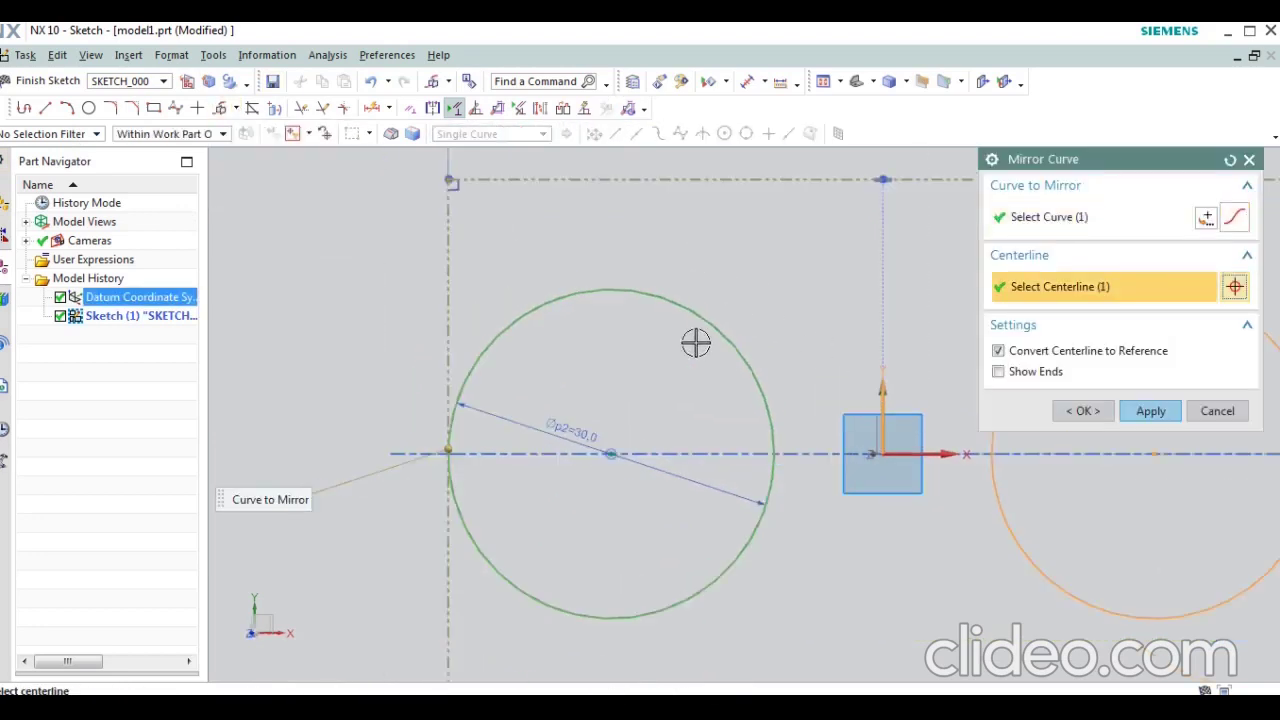
{"action": "scroll", "coordinate": [868, 410], "scroll_direction": "down", "scroll_amount": 1}
{"action": "key", "text": "Escape"}
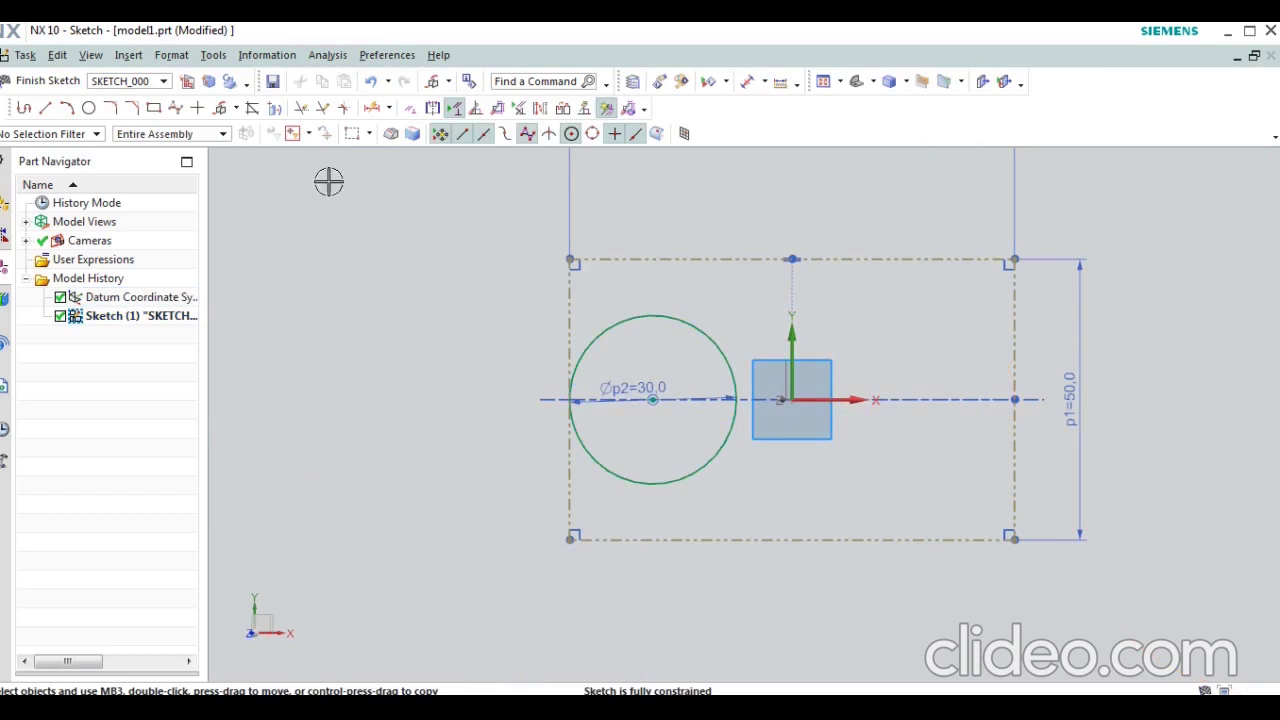
{"action": "left_click", "coordinate": [226, 108]}
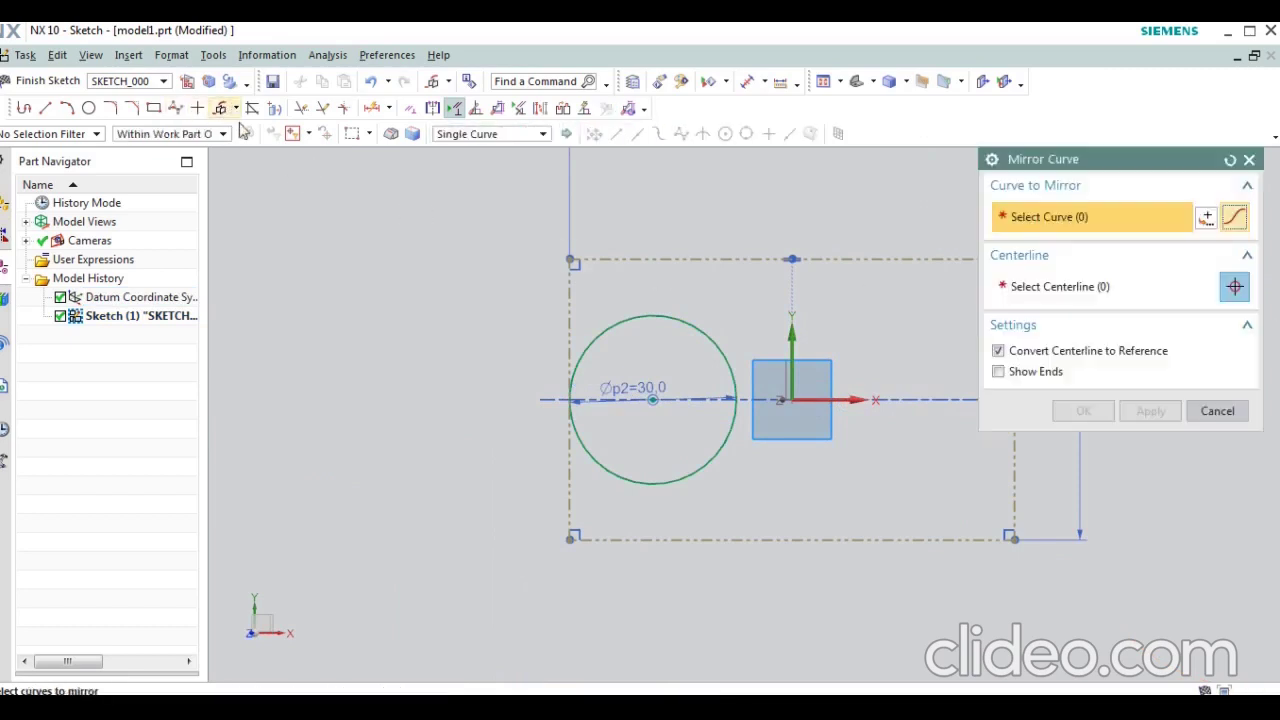
{"action": "left_click", "coordinate": [677, 314]}
{"action": "left_click", "coordinate": [773, 329]}
{"action": "middle_click", "coordinate": [765, 327]}
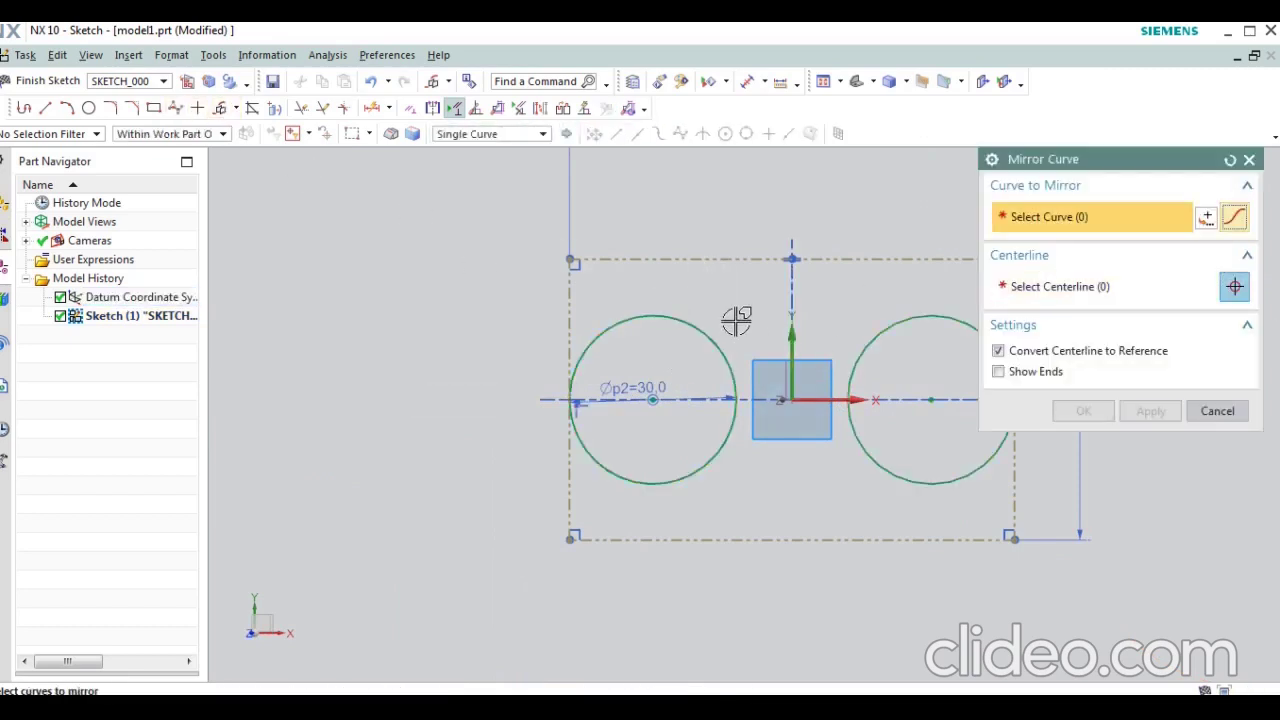
{"action": "left_click", "coordinate": [1217, 411]}
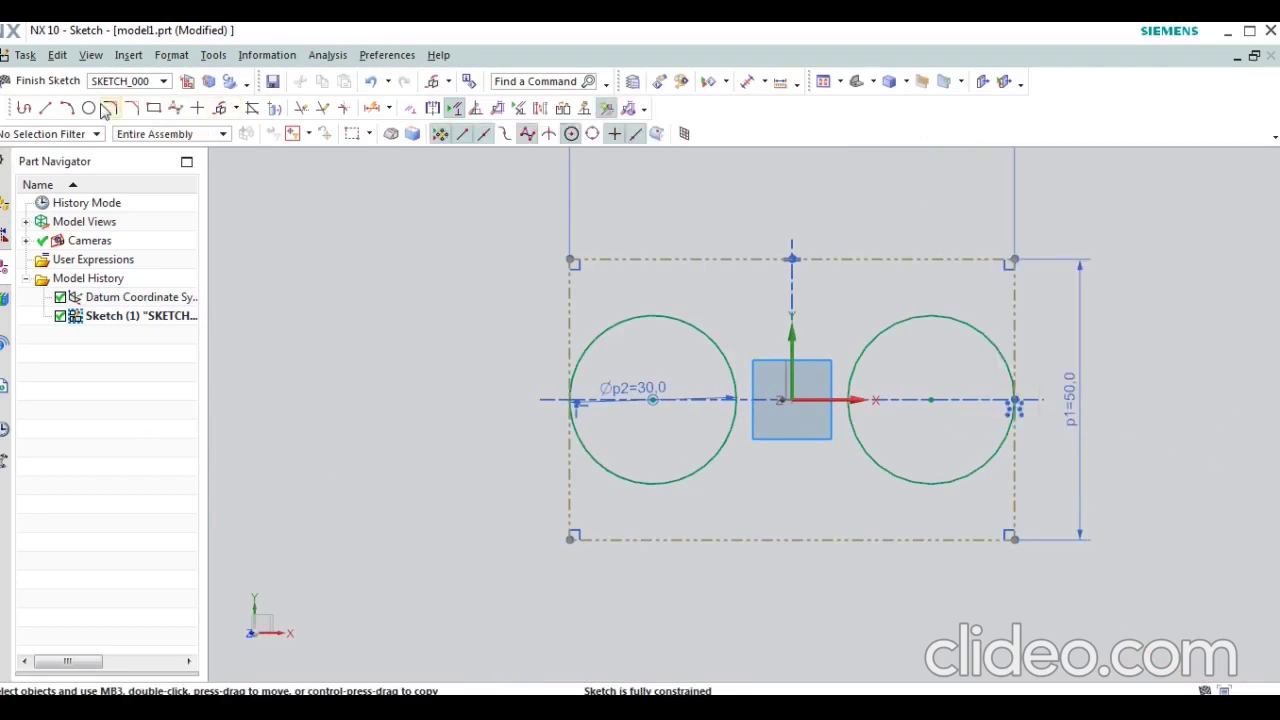
Step: Draw an arc over the top from the left circle to the right circle
{"action": "left_click", "coordinate": [66, 107]}
{"action": "scroll", "coordinate": [700, 330], "scroll_direction": "up", "scroll_amount": 3}
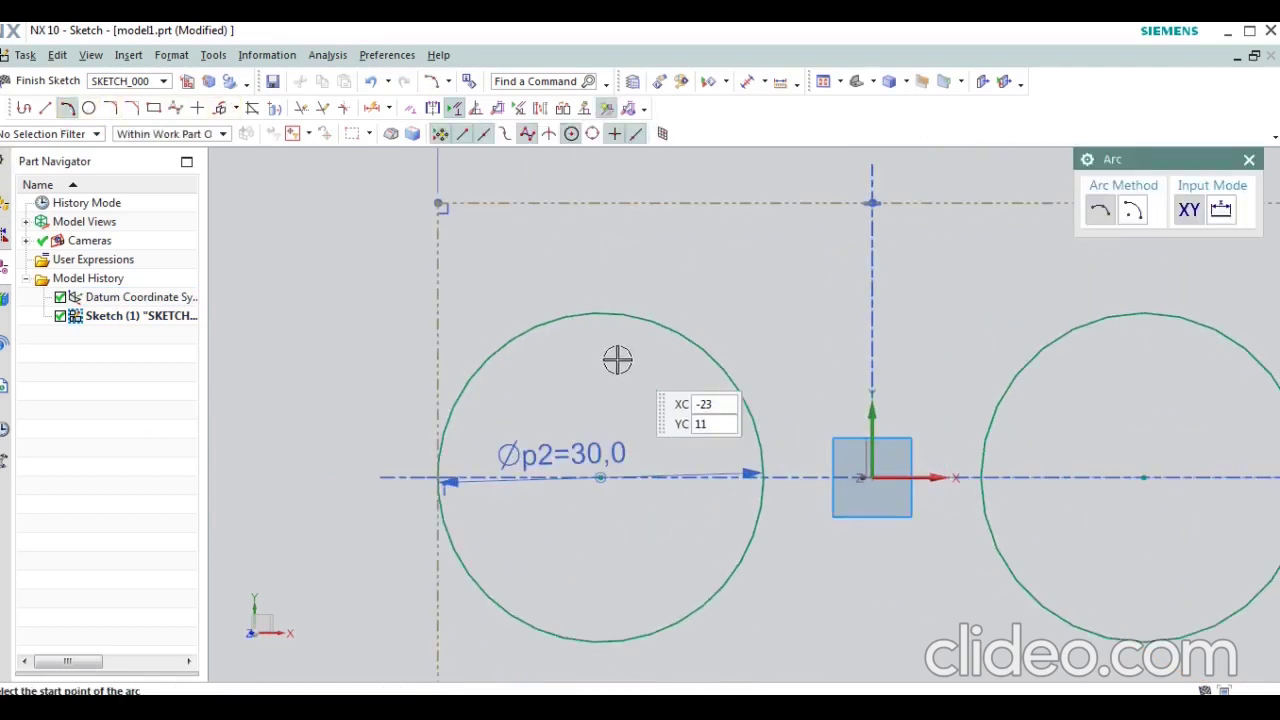
{"action": "left_click", "coordinate": [497, 340]}
{"action": "scroll", "coordinate": [686, 309], "scroll_direction": "down", "scroll_amount": 3}
{"action": "scroll", "coordinate": [700, 330], "scroll_direction": "up", "scroll_amount": 3}
{"action": "left_click", "coordinate": [669, 338]}
{"action": "left_click", "coordinate": [516, 281]}
{"action": "scroll", "coordinate": [850, 345], "scroll_direction": "down", "scroll_amount": 3}
{"action": "key", "text": "Escape"}
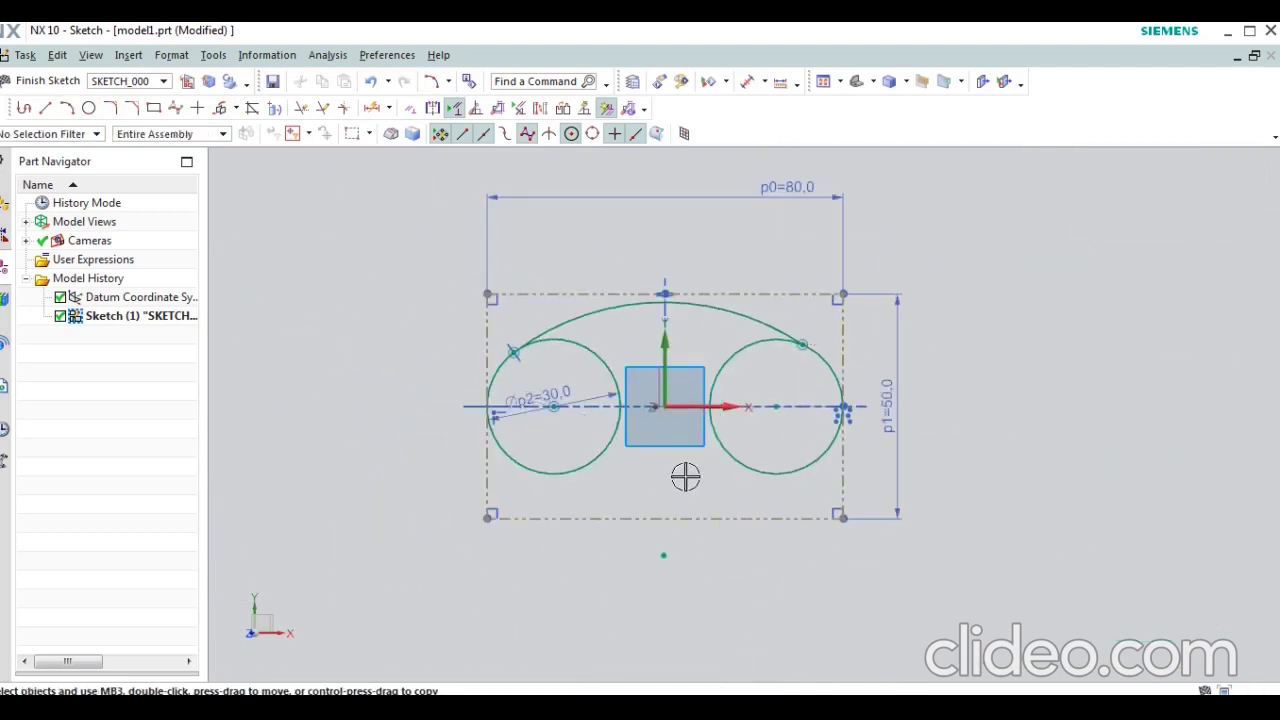
Step: Make the top arc tangent to the circles with Tangent constraints
{"action": "left_click", "coordinate": [405, 108]}
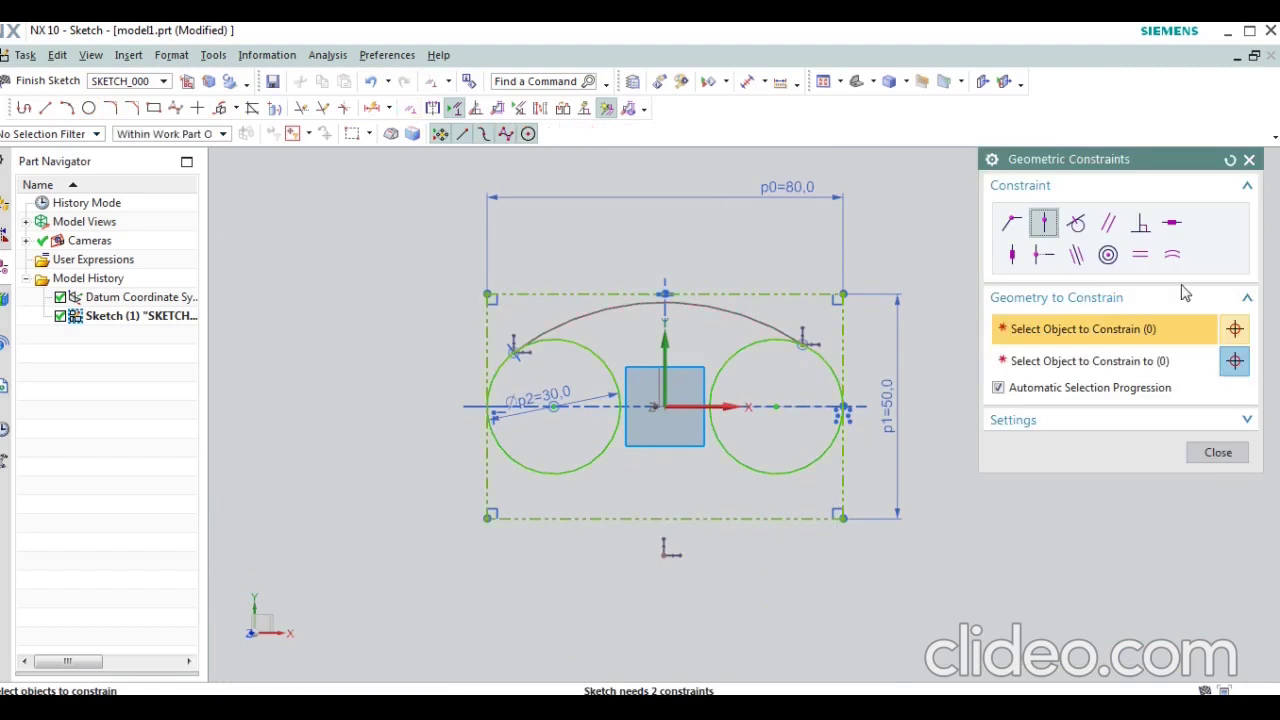
{"action": "left_click", "coordinate": [1078, 224]}
{"action": "scroll", "coordinate": [692, 413], "scroll_direction": "up", "scroll_amount": 3}
{"action": "left_click", "coordinate": [865, 255]}
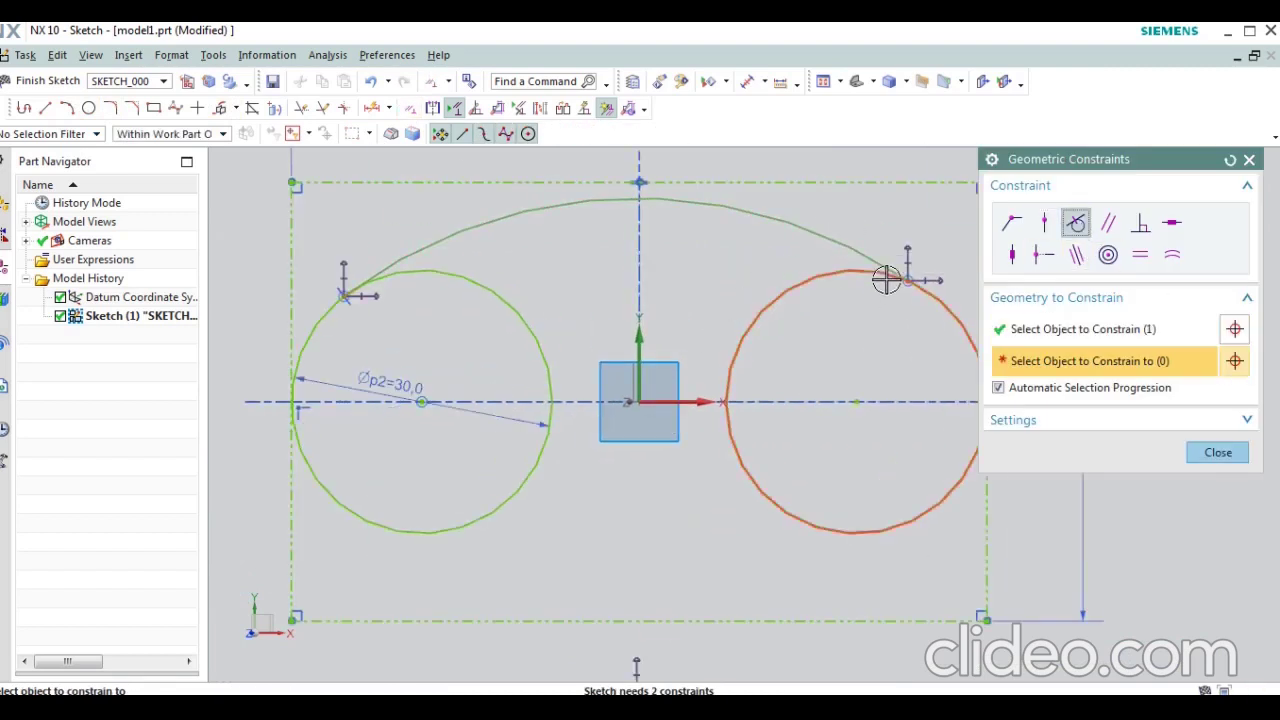
{"action": "left_click", "coordinate": [886, 281]}
{"action": "scroll", "coordinate": [720, 357], "scroll_direction": "down", "scroll_amount": 4}
{"action": "scroll", "coordinate": [654, 402], "scroll_direction": "up", "scroll_amount": 5}
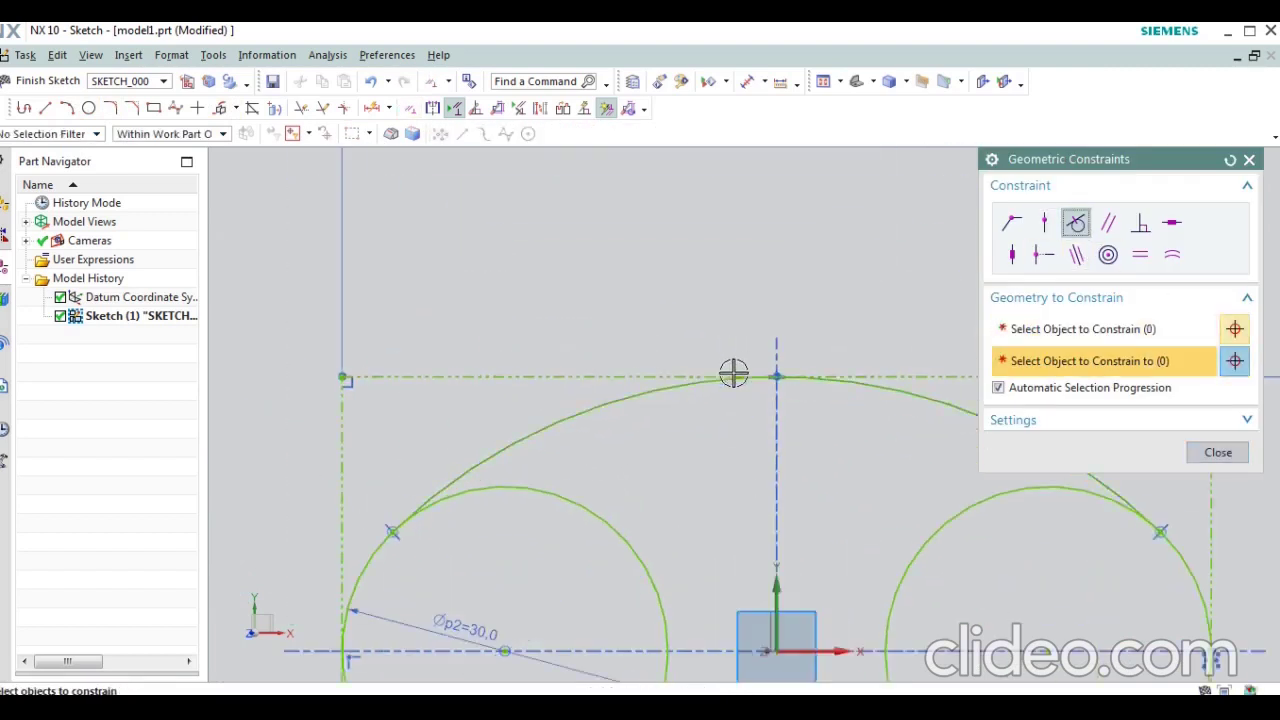
{"action": "scroll", "coordinate": [603, 423], "scroll_direction": "down", "scroll_amount": 4}
{"action": "middle_click", "coordinate": [603, 423]}
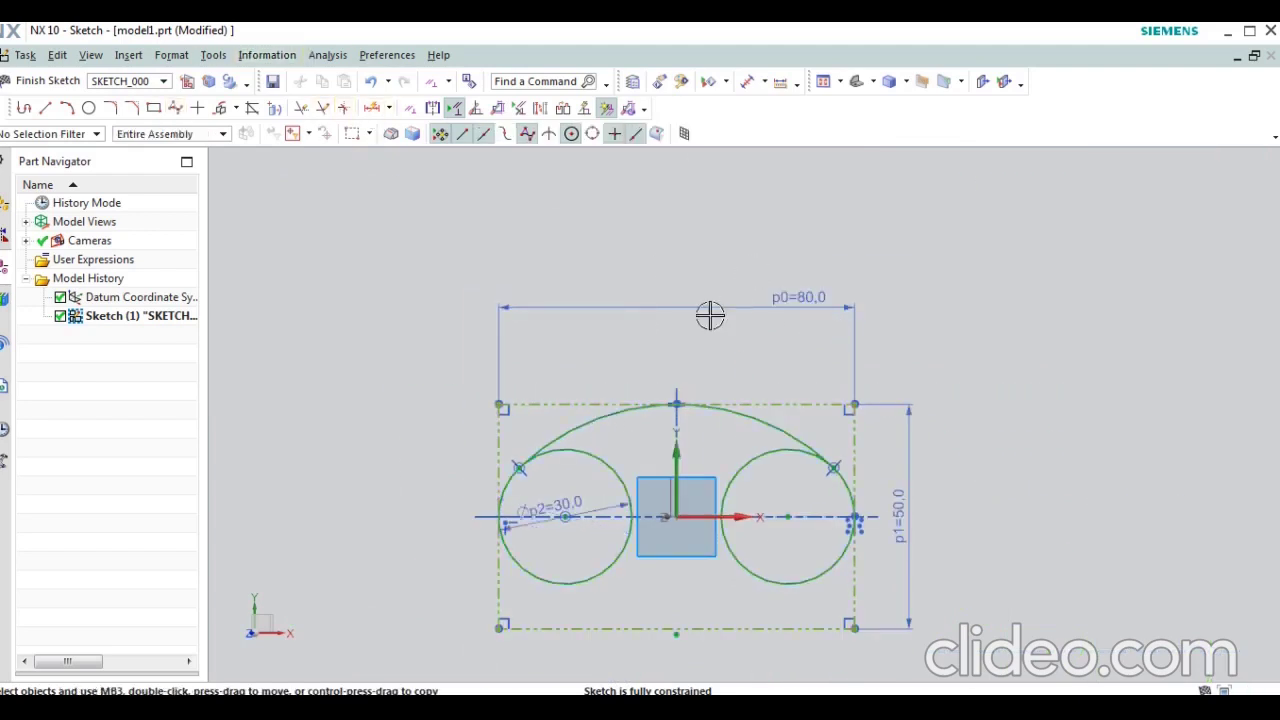
{"action": "scroll", "coordinate": [710, 315], "scroll_direction": "down", "scroll_amount": 3}
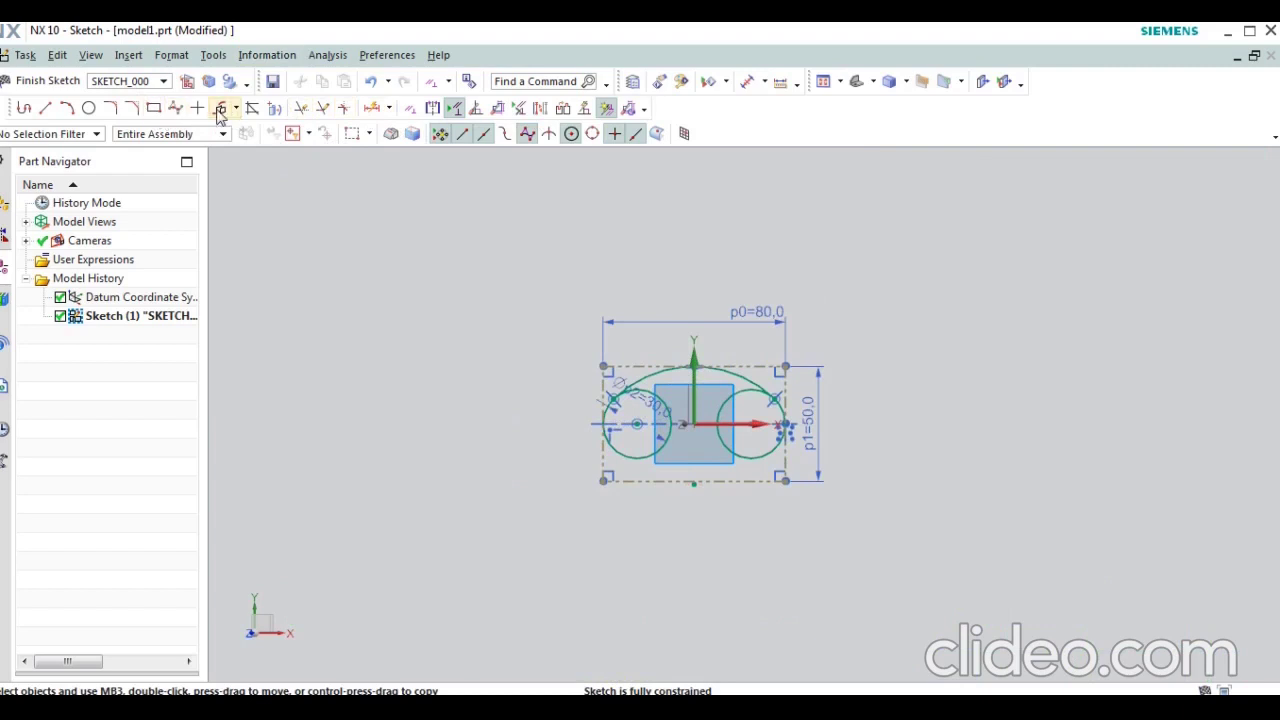
Step: Mirror the top arc about the horizontal X axis to form the bottom arc
{"action": "left_click", "coordinate": [220, 108]}
{"action": "scroll", "coordinate": [664, 411], "scroll_direction": "up", "scroll_amount": 5}
{"action": "left_click", "coordinate": [615, 299]}
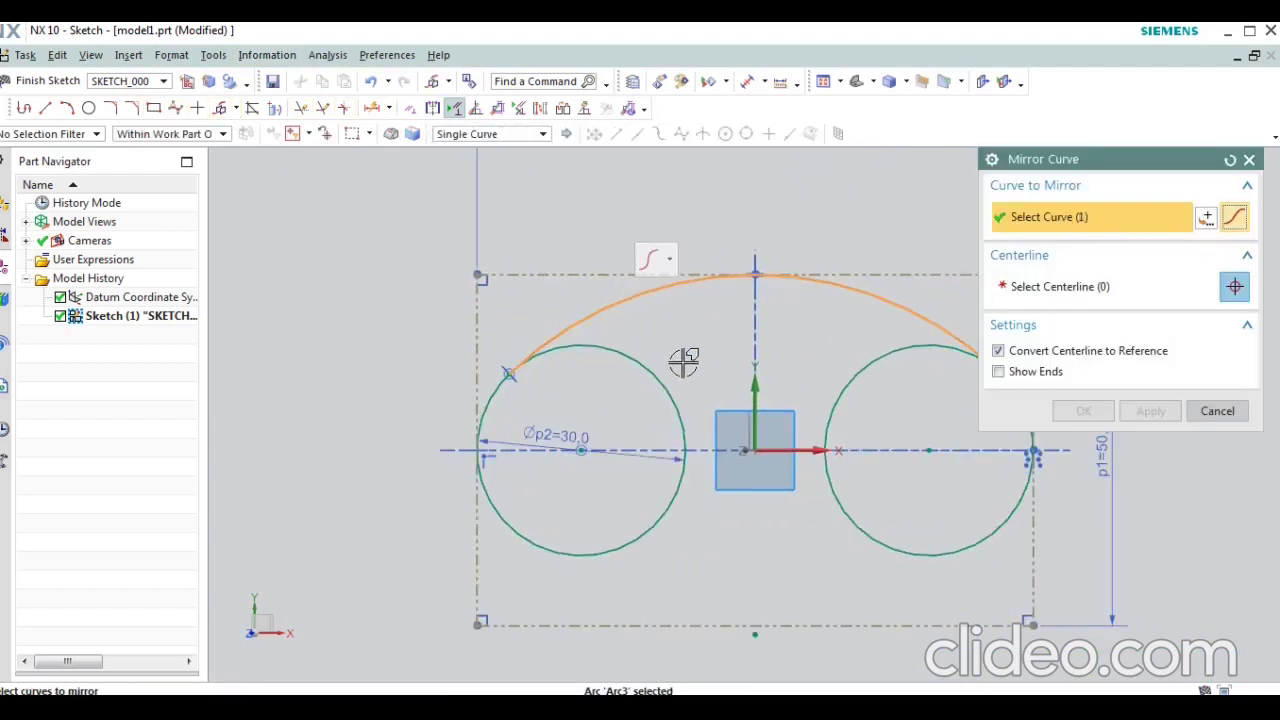
{"action": "left_click", "coordinate": [771, 449]}
{"action": "middle_click", "coordinate": [760, 445]}
{"action": "scroll", "coordinate": [610, 478], "scroll_direction": "down", "scroll_amount": 1}
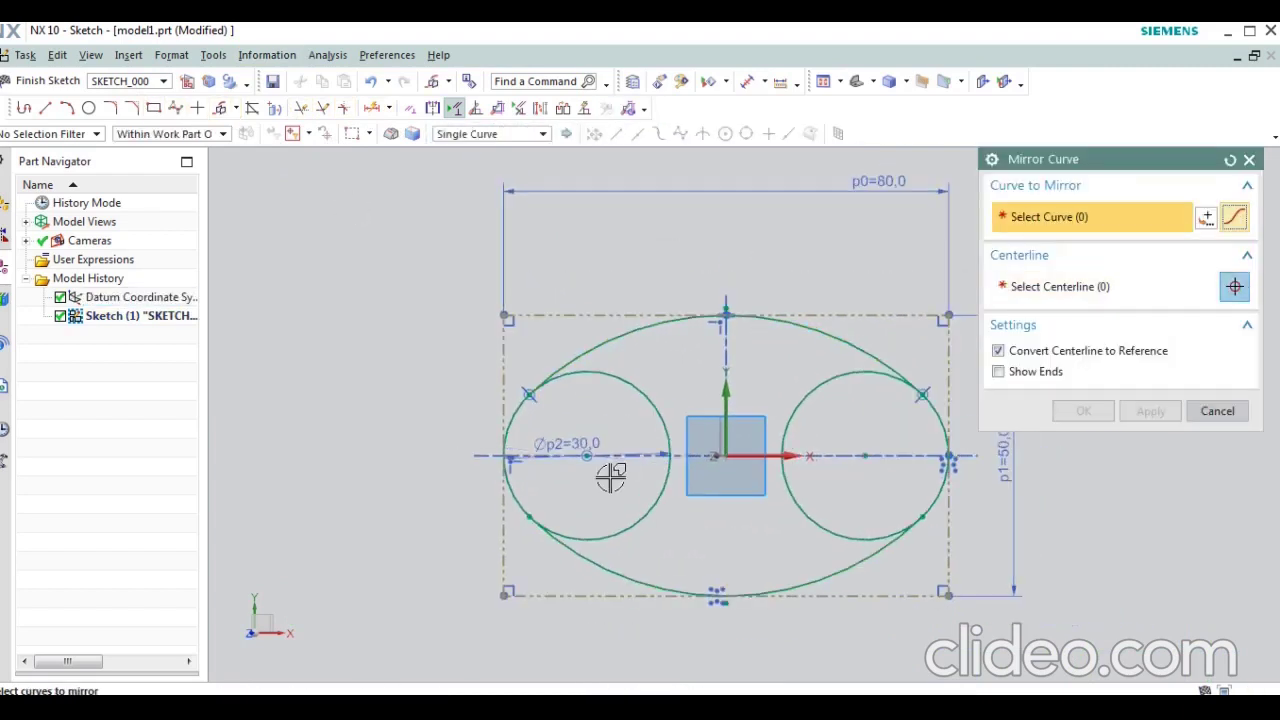
{"action": "middle_click", "coordinate": [611, 477]}
Step: Quick Trim the inner portions of the left and right circles
{"action": "left_click", "coordinate": [300, 108]}
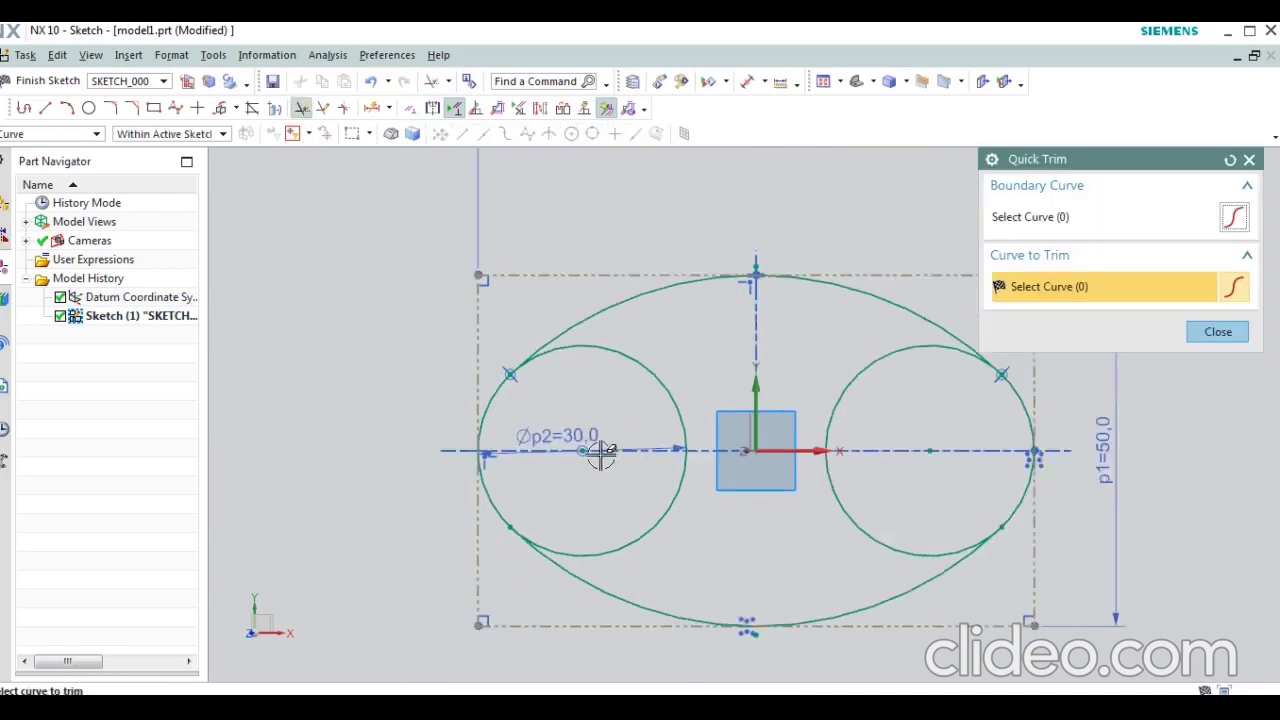
{"action": "scroll", "coordinate": [837, 438], "scroll_direction": "up", "scroll_amount": 2}
{"action": "left_click", "coordinate": [755, 430]}
{"action": "left_click", "coordinate": [575, 470]}
{"action": "scroll", "coordinate": [760, 430], "scroll_direction": "down", "scroll_amount": 3}
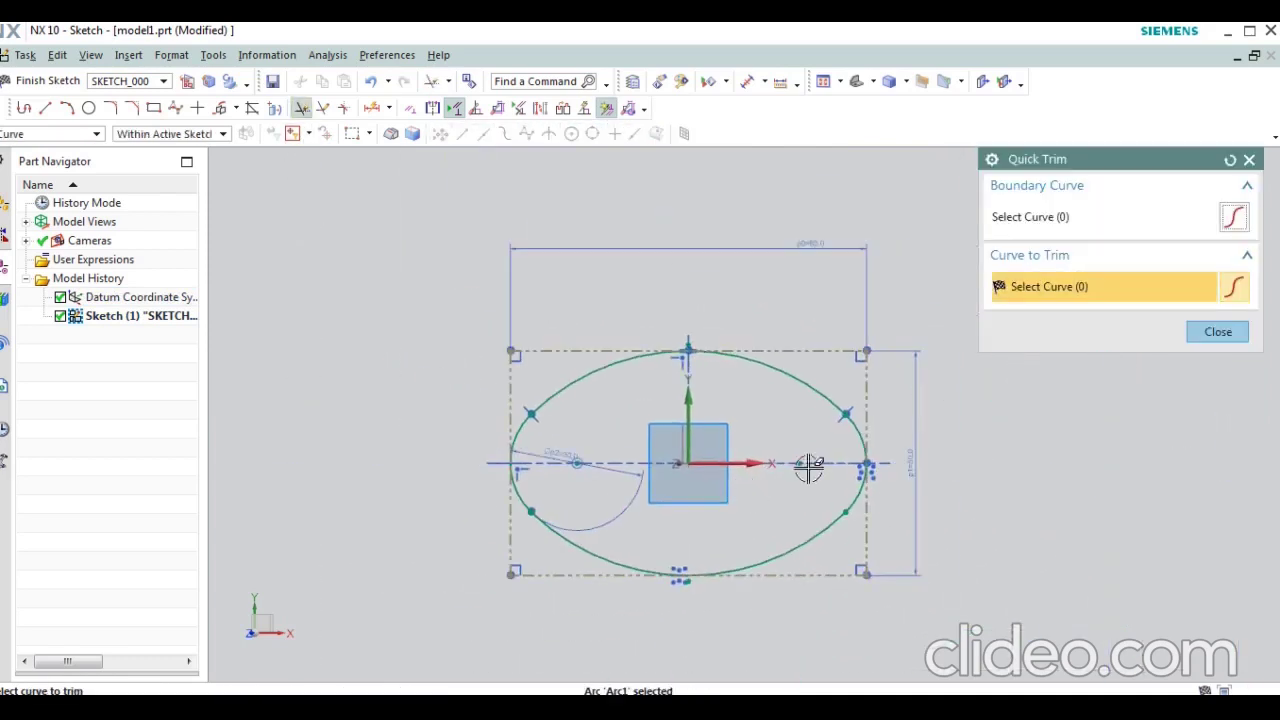
{"action": "middle_click", "coordinate": [100, 182]}
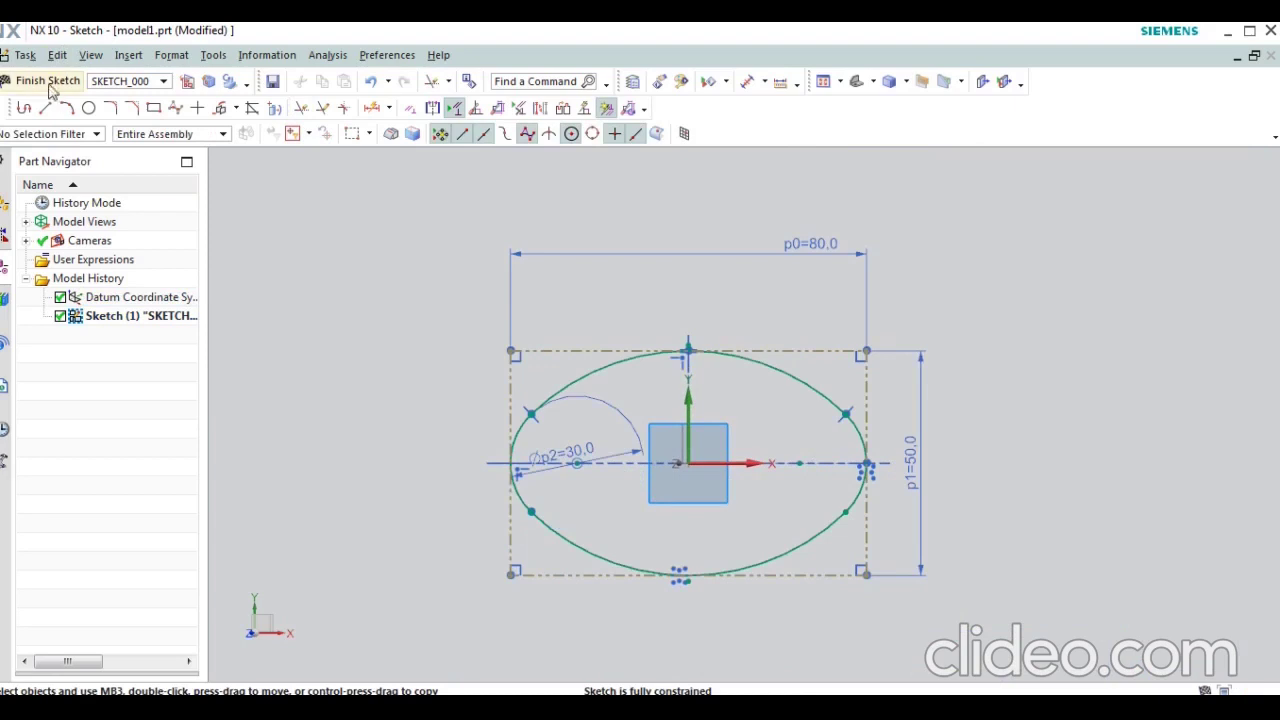
Step: Finish the sketch, orbit to an oblique view, and bring up the Point Set dialog
{"action": "left_click", "coordinate": [57, 78]}
{"action": "mouse_move", "coordinate": [909, 409]}
{"action": "middle_mouse_down"}
{"action": "mouse_move", "coordinate": [923, 355]}
{"action": "mouse_move", "coordinate": [971, 357]}
{"action": "mouse_move", "coordinate": [1051, 449]}
{"action": "mouse_move", "coordinate": [1045, 468]}
{"action": "mouse_move", "coordinate": [963, 423]}
{"action": "mouse_move", "coordinate": [991, 360]}
{"action": "mouse_move", "coordinate": [997, 417]}
{"action": "mouse_move", "coordinate": [1006, 386]}
{"action": "mouse_move", "coordinate": [998, 425]}
{"action": "middle_mouse_up"}
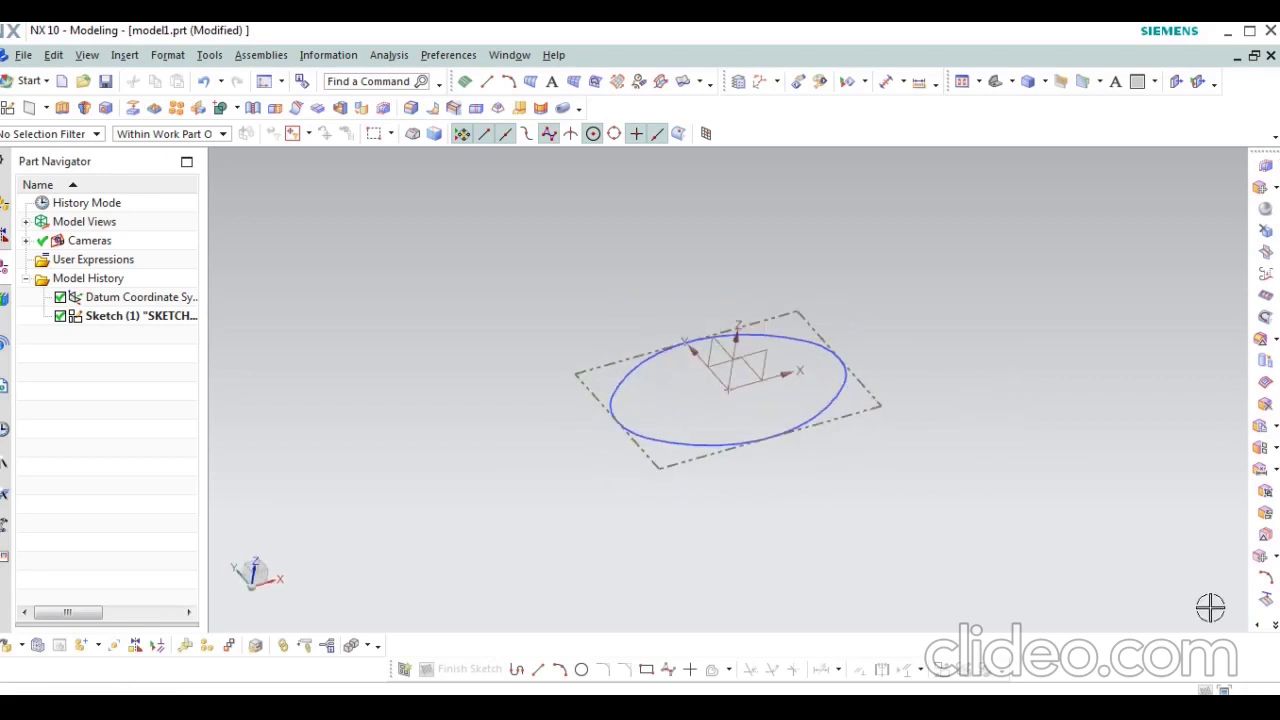
{"action": "left_click", "coordinate": [1262, 426]}
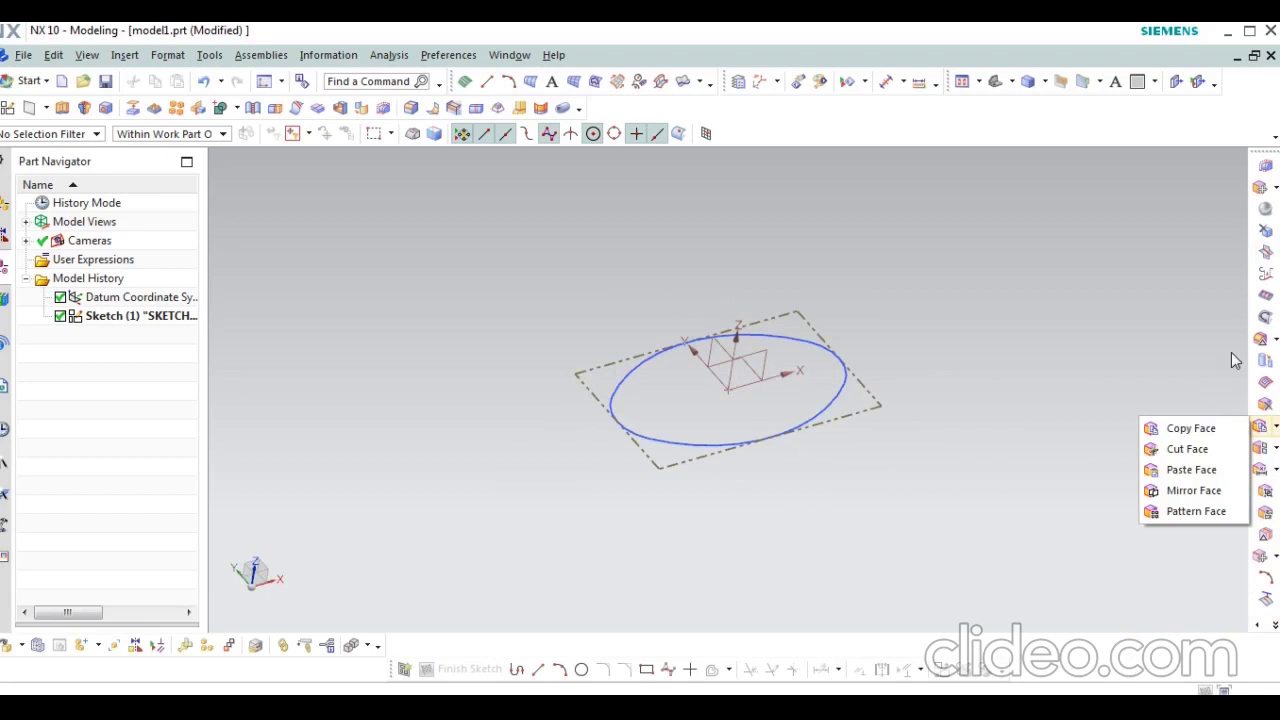
{"action": "left_click", "coordinate": [1262, 622]}
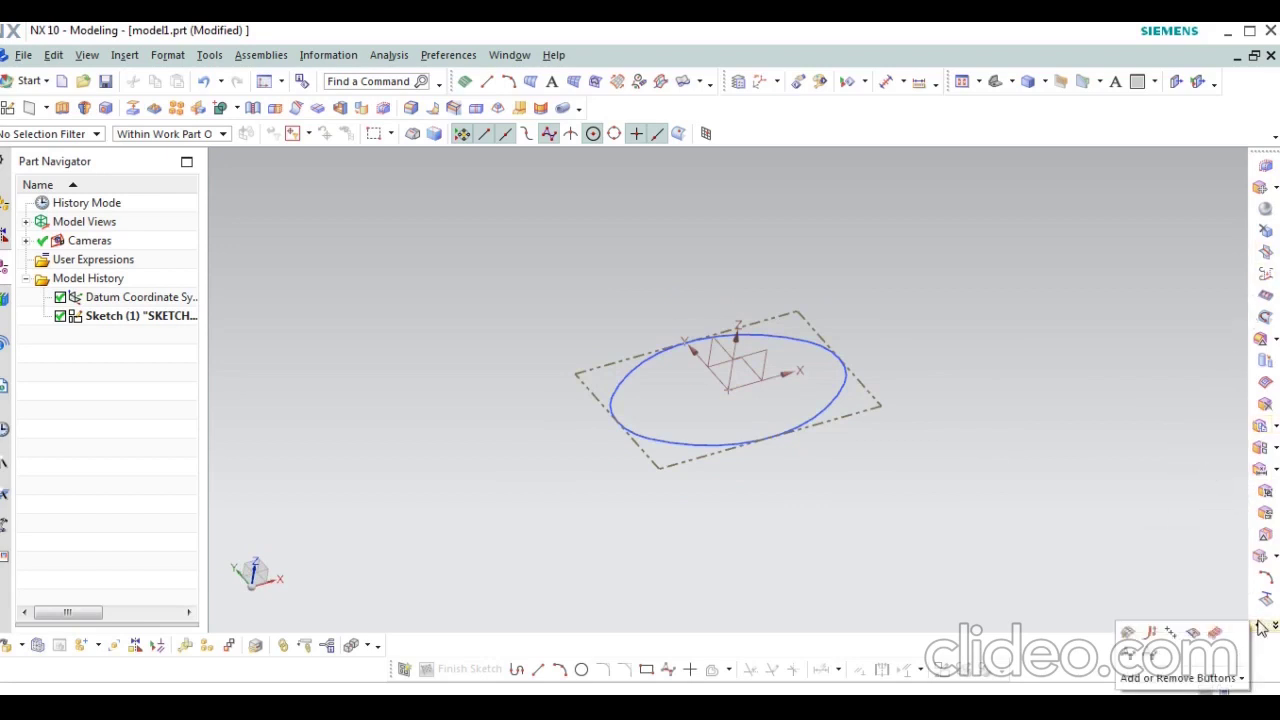
{"action": "left_click", "coordinate": [1170, 634]}
{"action": "scroll", "coordinate": [437, 423], "scroll_direction": "up", "scroll_amount": 1}
{"action": "scroll", "coordinate": [643, 374], "scroll_direction": "up", "scroll_amount": 2}
{"action": "scroll", "coordinate": [740, 337], "scroll_direction": "up", "scroll_amount": 1}
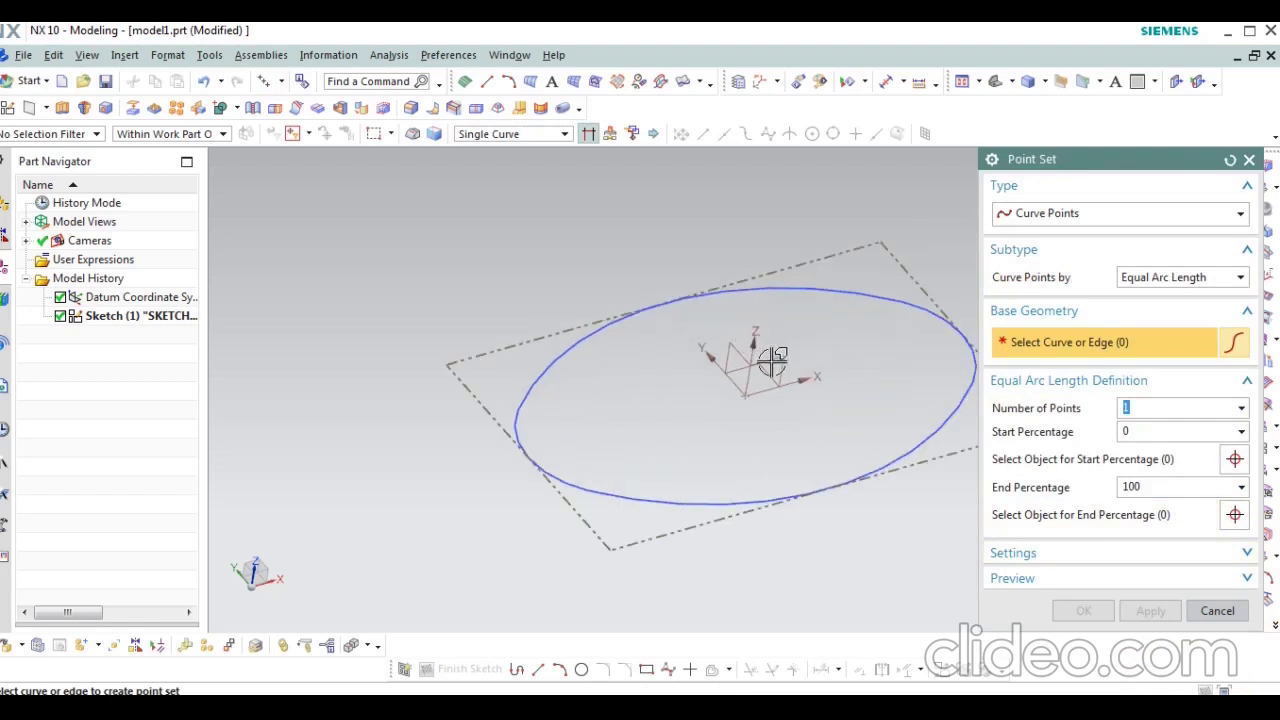
Step: Set the point set type to Intersection Points and select the datum plane
{"action": "left_click", "coordinate": [1135, 220]}
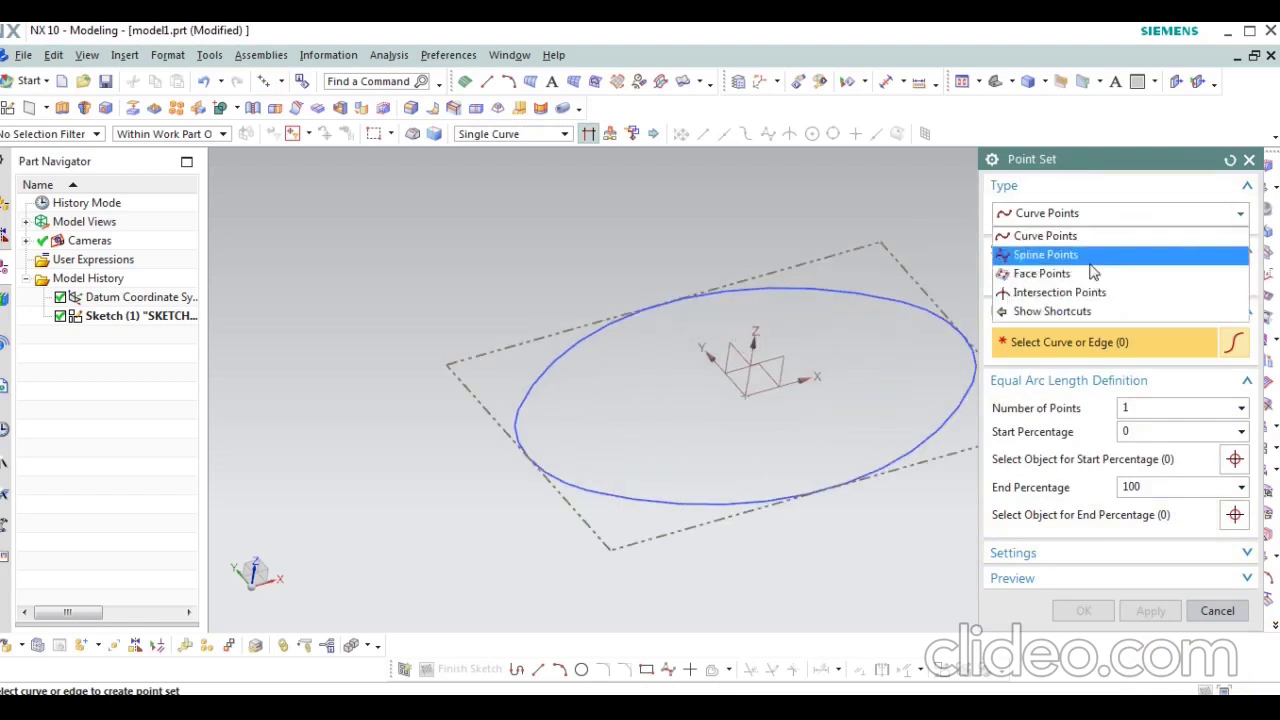
{"action": "left_click", "coordinate": [1098, 290]}
{"action": "left_click", "coordinate": [765, 358]}
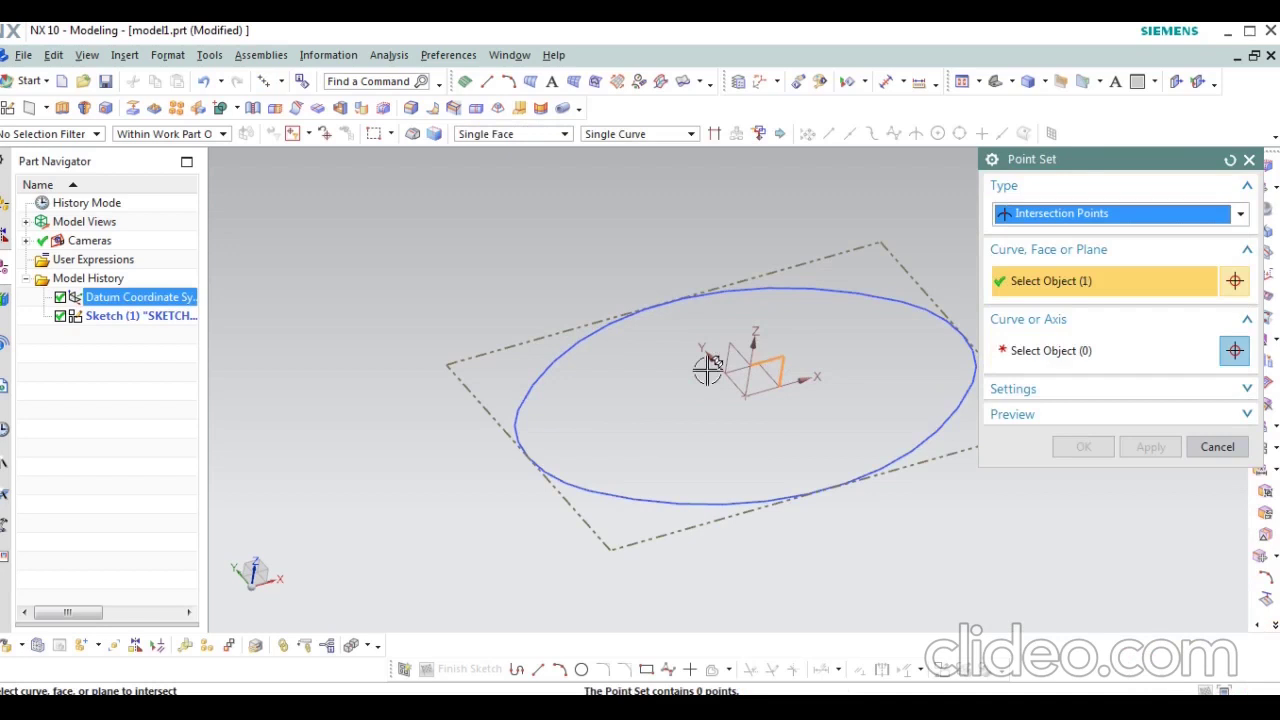
{"action": "scroll", "coordinate": [736, 375], "scroll_direction": "up", "scroll_amount": 2}
{"action": "left_click", "coordinate": [778, 374]}
{"action": "scroll", "coordinate": [700, 463], "scroll_direction": "down", "scroll_amount": 3}
{"action": "scroll", "coordinate": [609, 449], "scroll_direction": "up", "scroll_amount": 3}
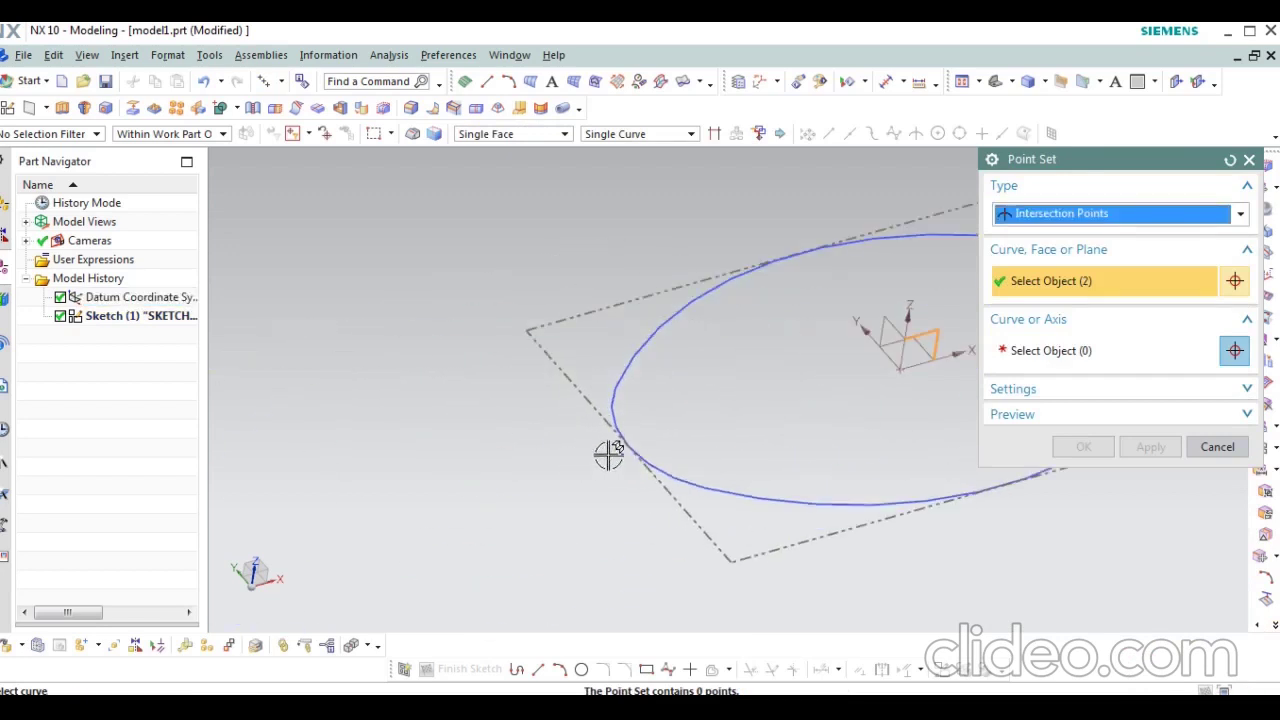
{"action": "scroll", "coordinate": [780, 428], "scroll_direction": "down", "scroll_amount": 3}
{"action": "scroll", "coordinate": [850, 400], "scroll_direction": "up", "scroll_amount": 3}
{"action": "left_click", "coordinate": [923, 330], "text": "shift"}
{"action": "middle_click", "coordinate": [870, 385]}
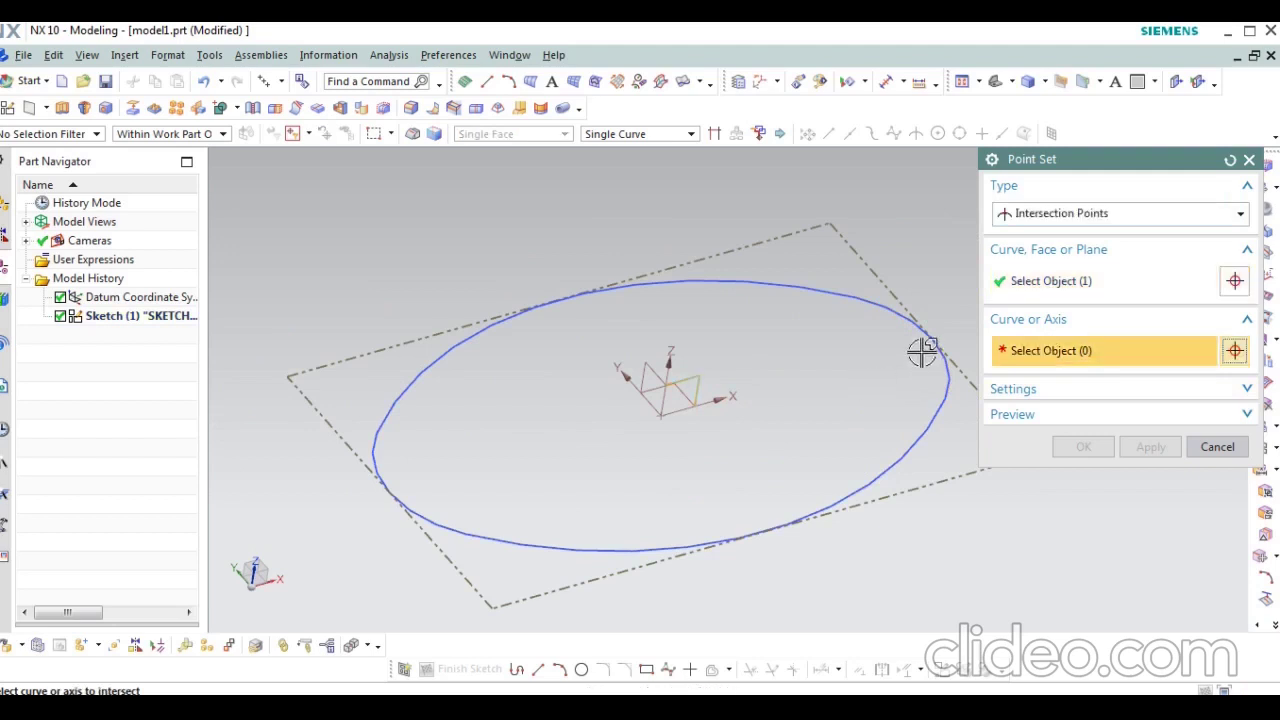
Step: Intersect the datum plane with both oval arcs to create Point Set (2)
{"action": "left_click", "coordinate": [928, 336]}
{"action": "scroll", "coordinate": [771, 312], "scroll_direction": "down", "scroll_amount": 3}
{"action": "scroll", "coordinate": [670, 375], "scroll_direction": "up", "scroll_amount": 3}
{"action": "scroll", "coordinate": [505, 405], "scroll_direction": "up", "scroll_amount": 3}
{"action": "left_click", "coordinate": [518, 398]}
{"action": "scroll", "coordinate": [505, 430], "scroll_direction": "down", "scroll_amount": 4}
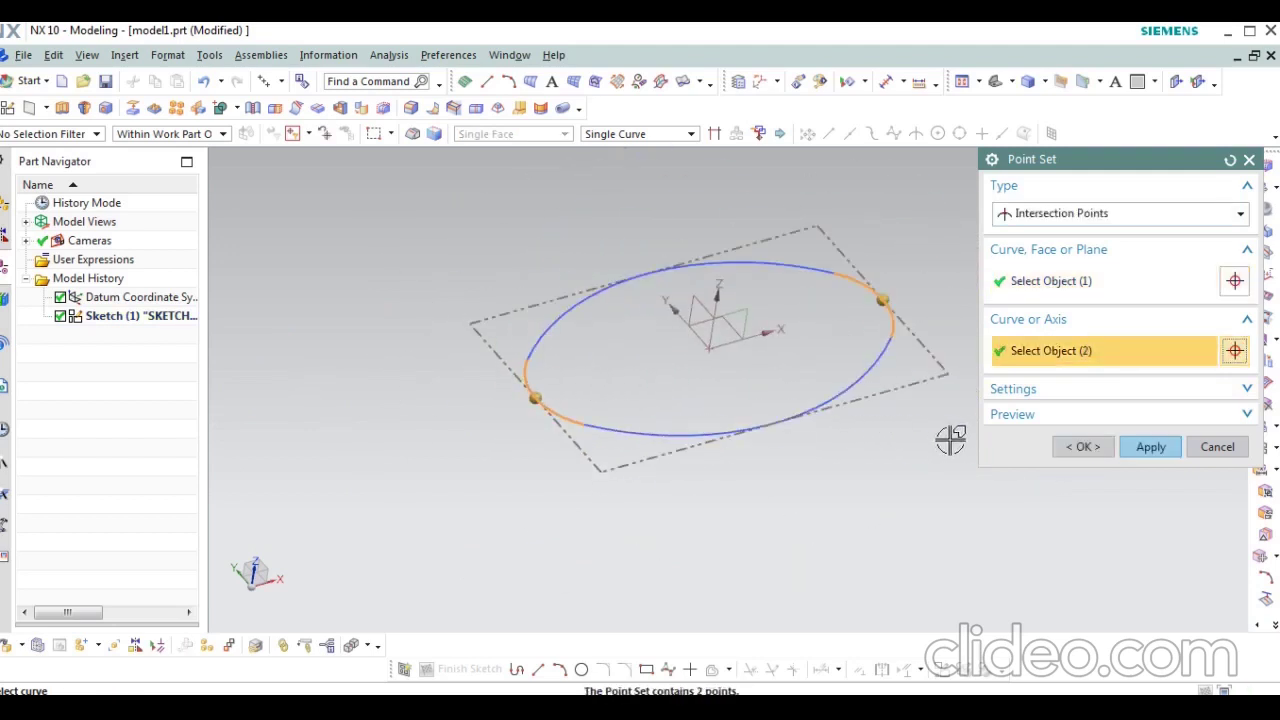
{"action": "left_click", "coordinate": [1148, 448]}
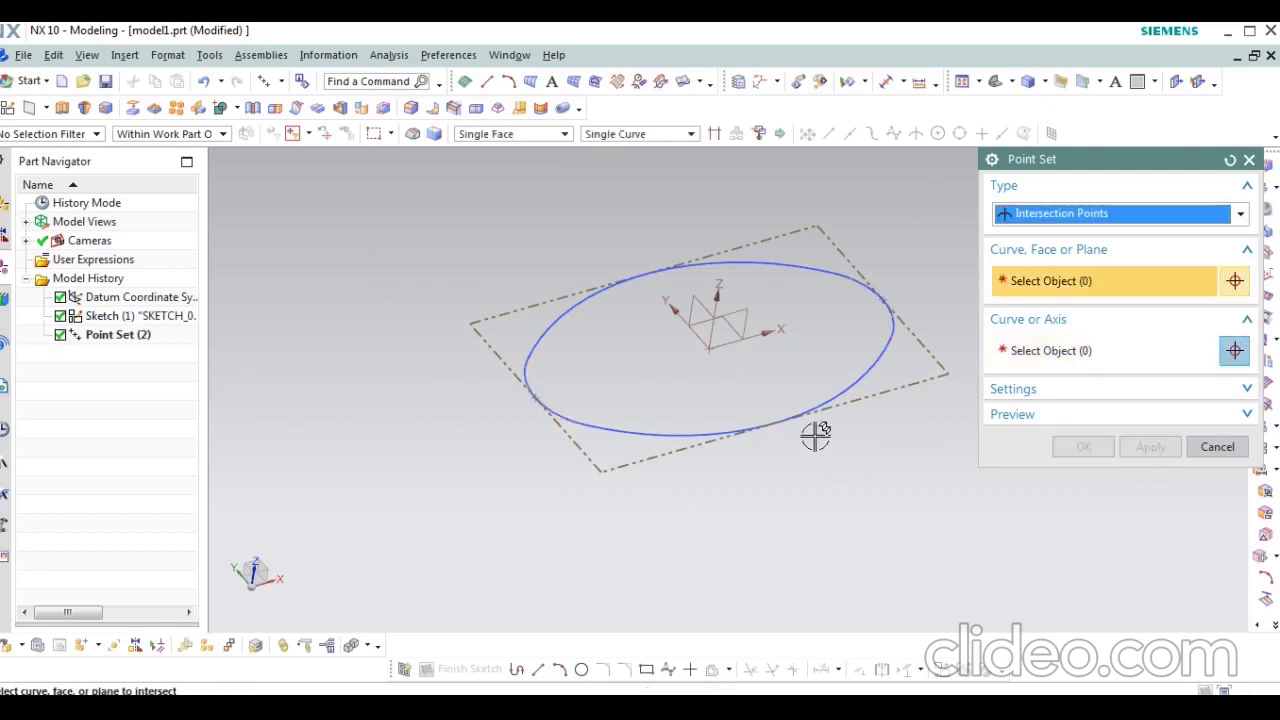
Step: Create another intersection point set from a datum plane and the oval
{"action": "scroll", "coordinate": [726, 305], "scroll_direction": "up", "scroll_amount": 4}
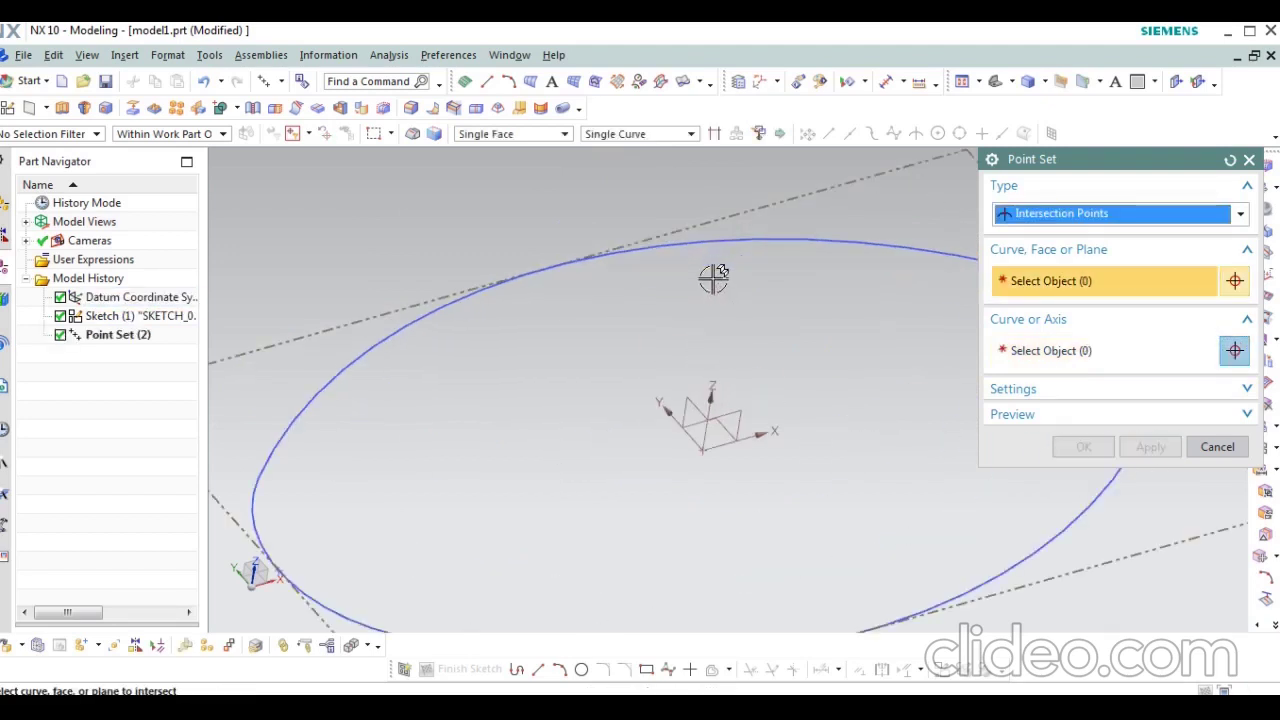
{"action": "scroll", "coordinate": [673, 400], "scroll_direction": "up", "scroll_amount": 2}
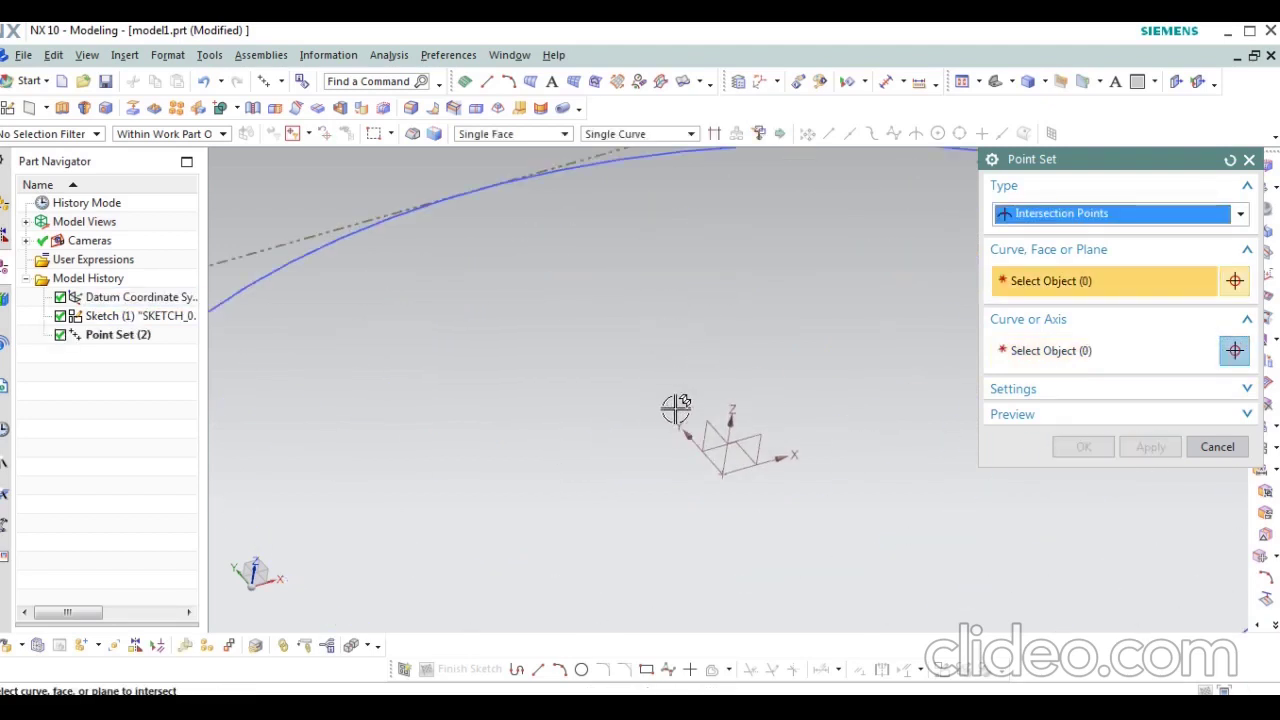
{"action": "left_click", "coordinate": [651, 354]}
{"action": "scroll", "coordinate": [619, 298], "scroll_direction": "down", "scroll_amount": 4}
{"action": "scroll", "coordinate": [619, 298], "scroll_direction": "up", "scroll_amount": 2}
{"action": "left_click", "coordinate": [609, 292]}
{"action": "middle_click", "coordinate": [612, 338]}
{"action": "scroll", "coordinate": [612, 338], "scroll_direction": "up", "scroll_amount": 2}
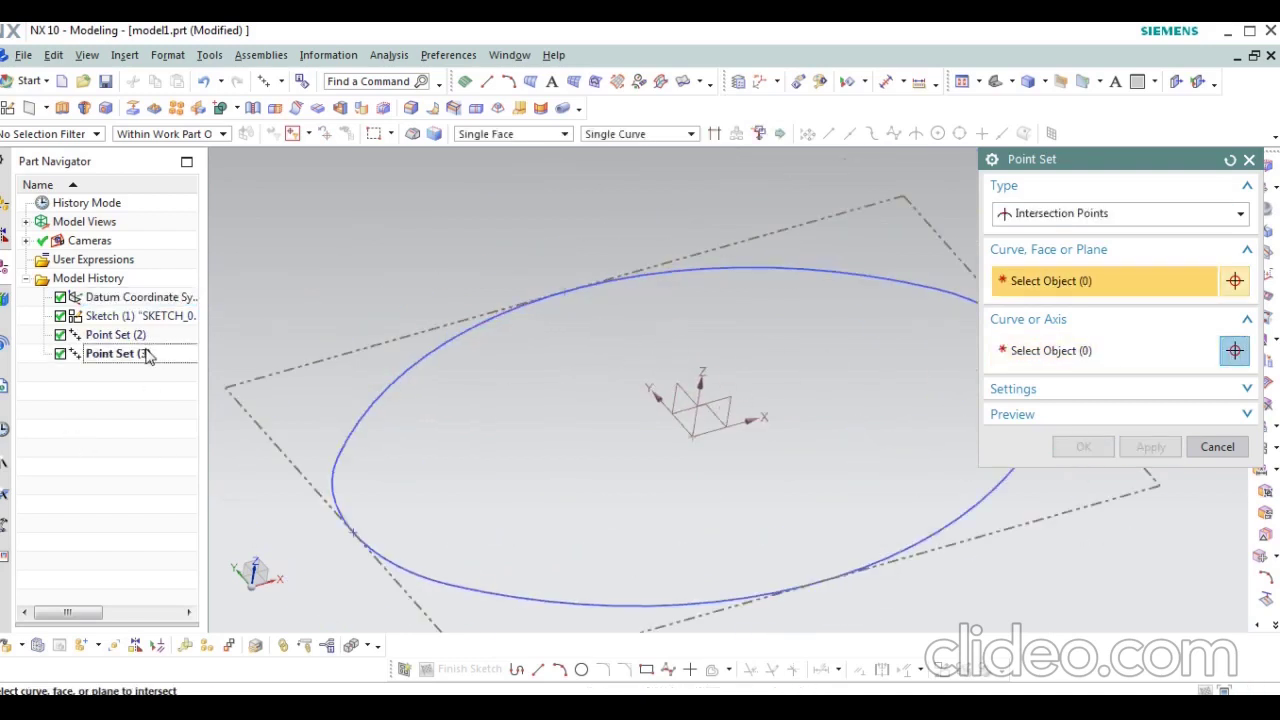
{"action": "middle_click", "coordinate": [329, 378]}
Step: Edit Point Set (3) to intersect with the whole oval curve
{"action": "double_click", "coordinate": [118, 353]}
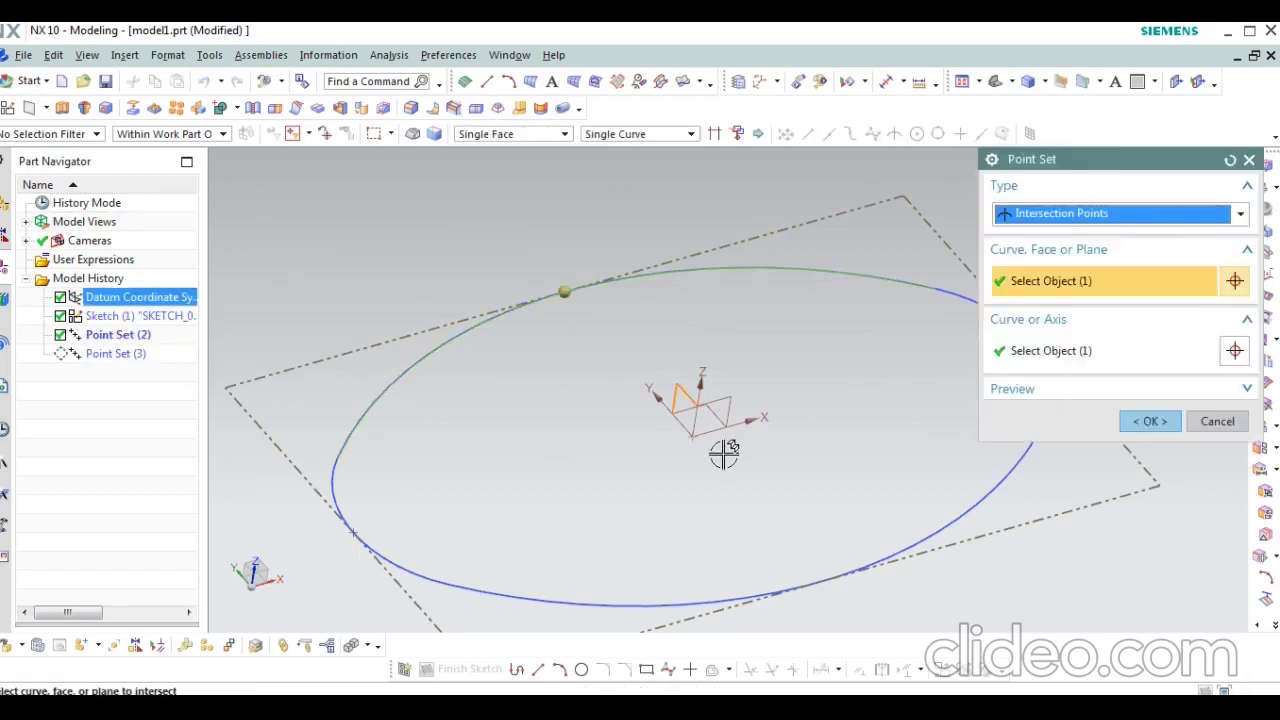
{"action": "left_click", "coordinate": [1045, 351]}
{"action": "left_click", "coordinate": [834, 563]}
{"action": "left_click", "coordinate": [1148, 421]}
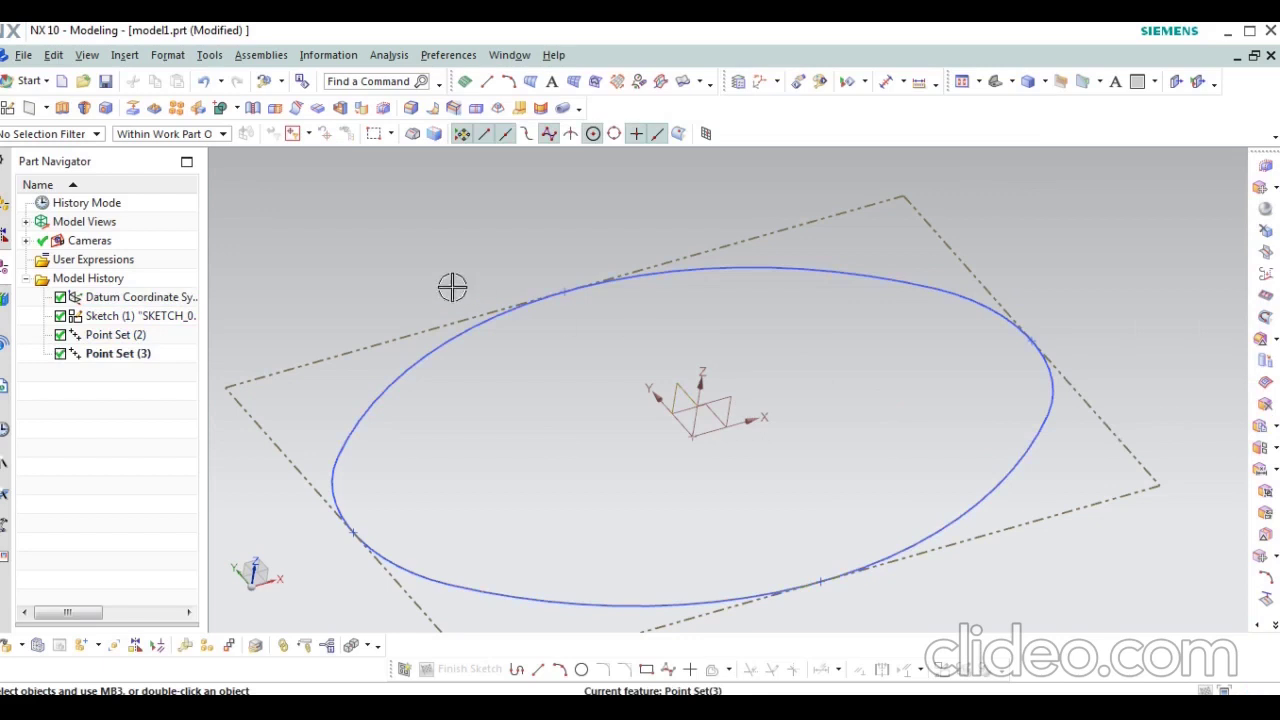
Step: From a front view, start Sketch (4) on the datum plane
{"action": "scroll", "coordinate": [449, 283], "scroll_direction": "down", "scroll_amount": 3}
{"action": "mouse_move", "coordinate": [757, 411]}
{"action": "middle_mouse_down"}
{"action": "mouse_move", "coordinate": [780, 354]}
{"action": "mouse_move", "coordinate": [801, 383]}
{"action": "middle_mouse_up"}
{"action": "mouse_move", "coordinate": [846, 549]}
{"action": "middle_mouse_down"}
{"action": "mouse_move", "coordinate": [483, 514]}
{"action": "mouse_move", "coordinate": [726, 537]}
{"action": "middle_mouse_up"}
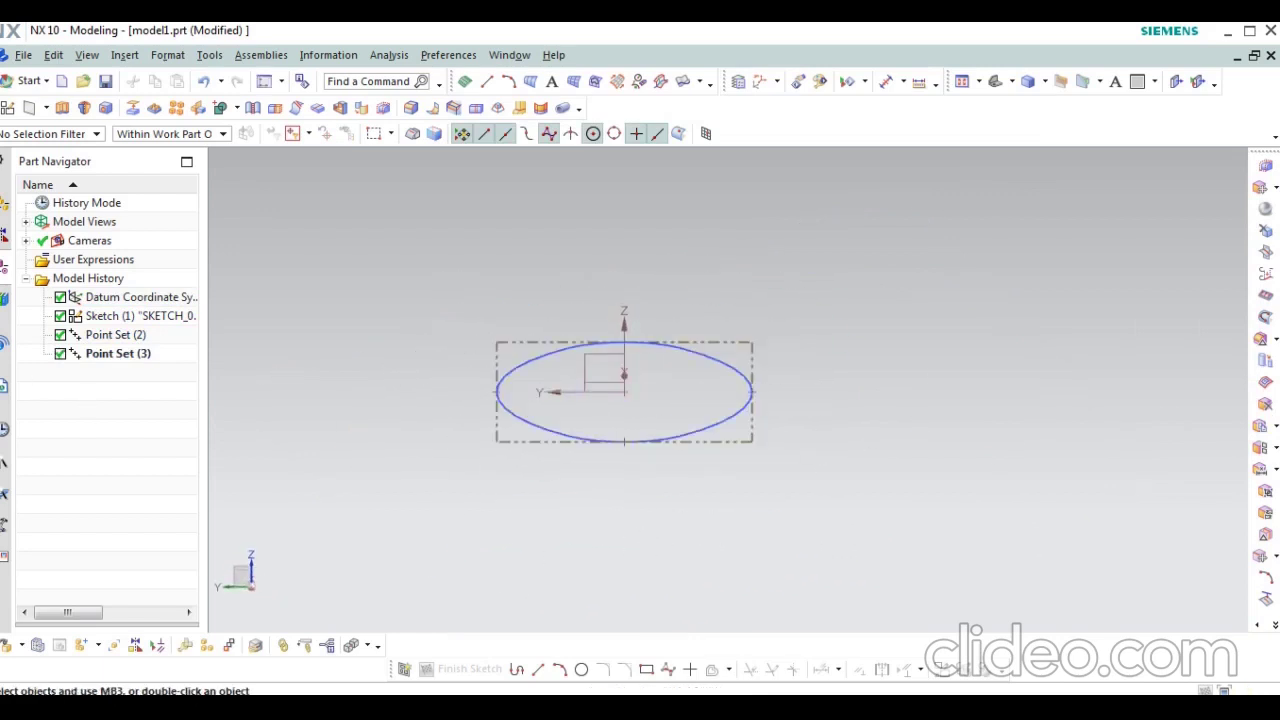
{"action": "left_click", "coordinate": [8, 109]}
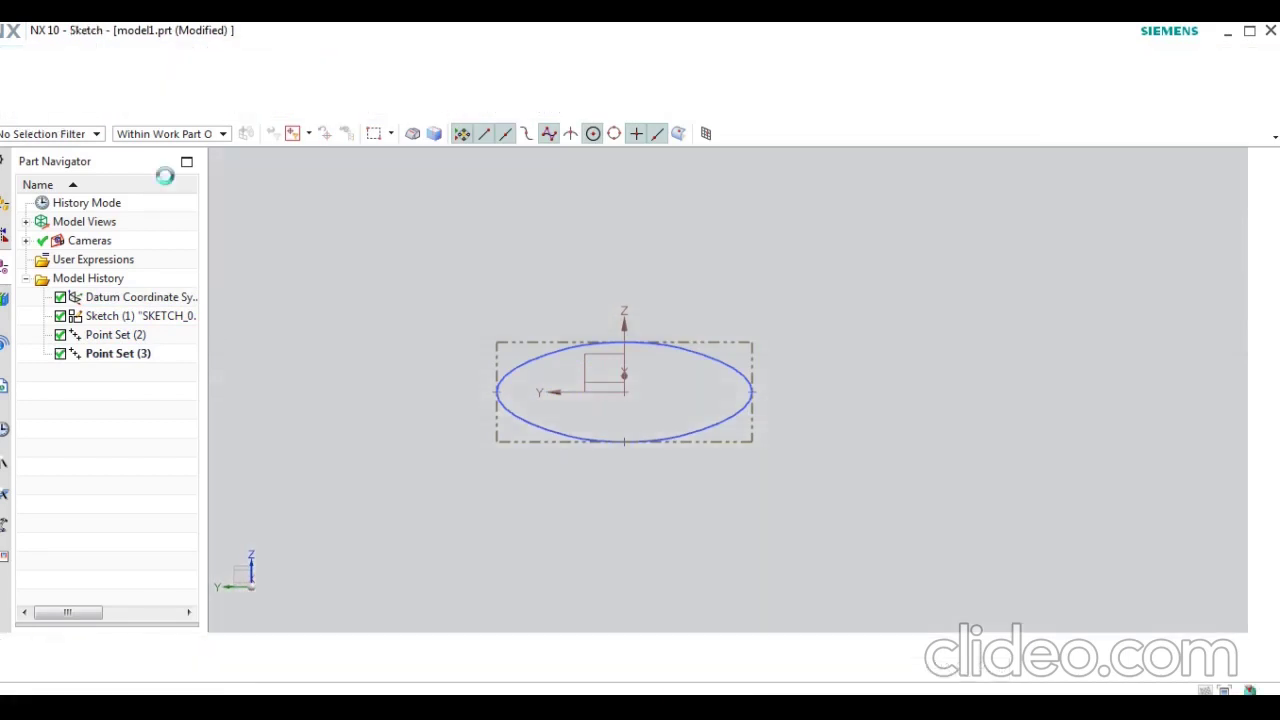
{"action": "left_click", "coordinate": [1146, 622]}
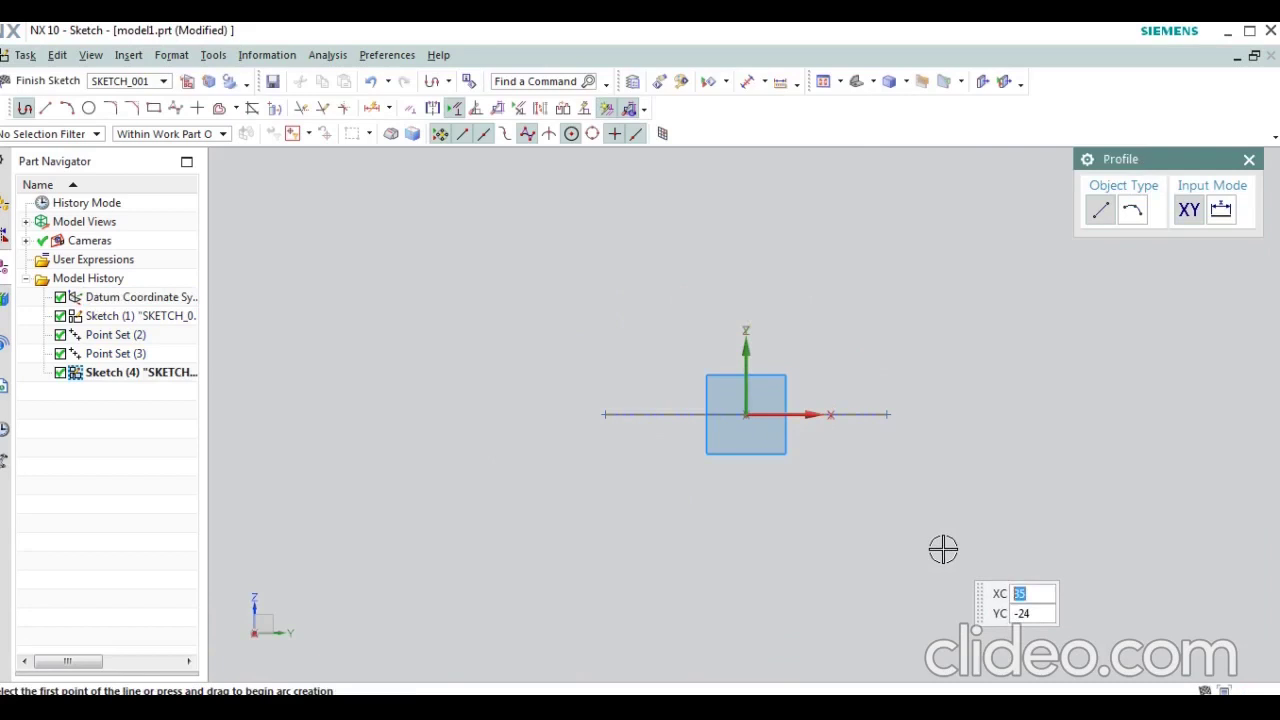
Step: Draw a horizontal line above the sketch origin
{"action": "left_click", "coordinate": [46, 109]}
{"action": "left_click", "coordinate": [679, 313]}
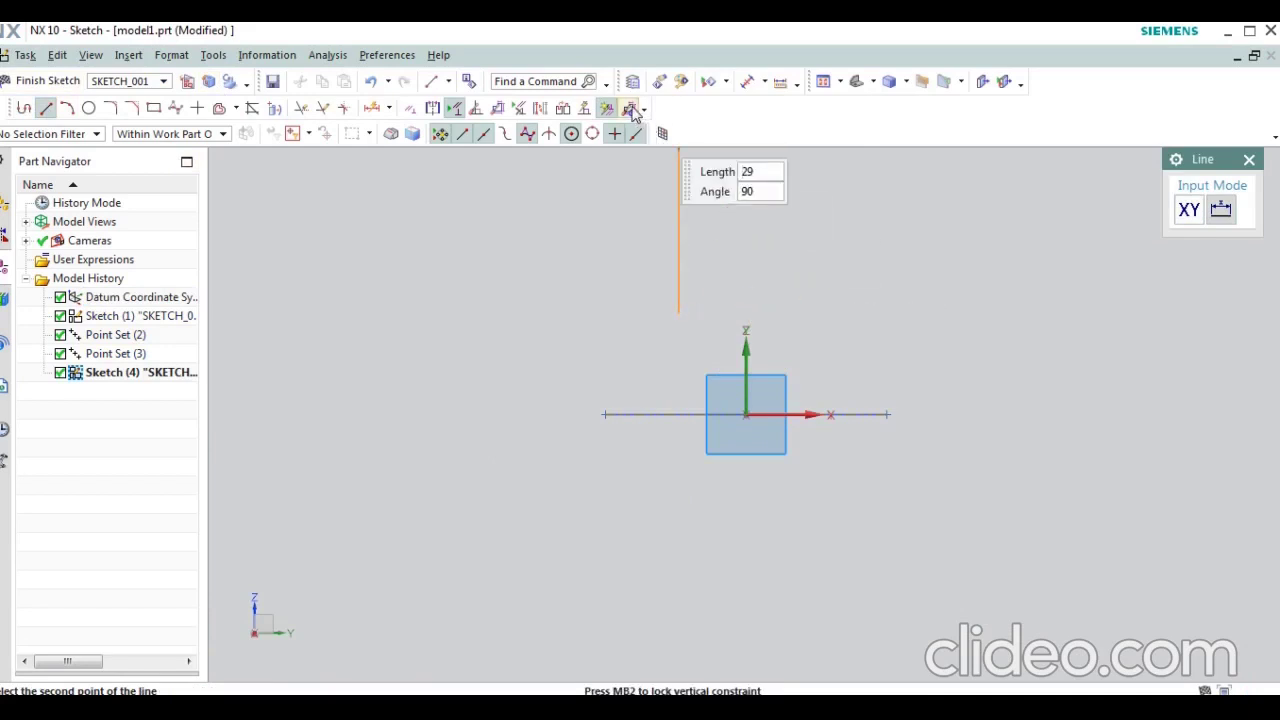
{"action": "left_click", "coordinate": [819, 313]}
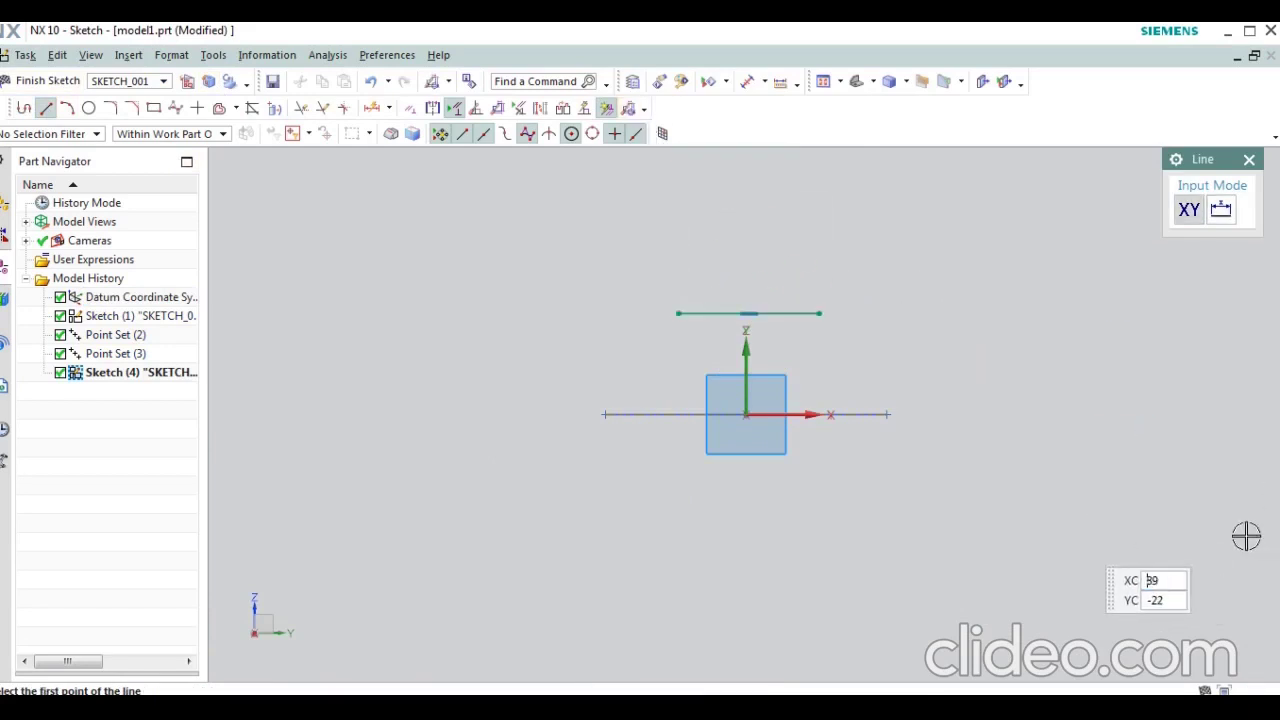
{"action": "key", "text": "Escape"}
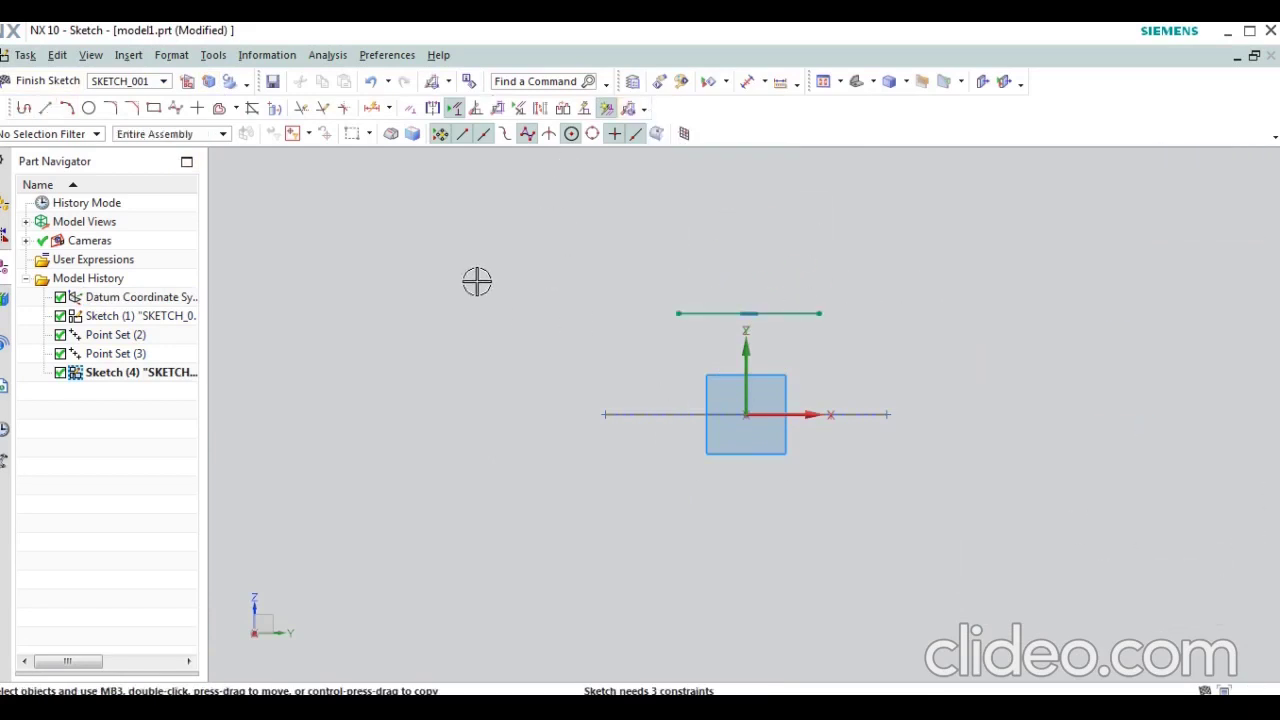
{"action": "left_click", "coordinate": [409, 108]}
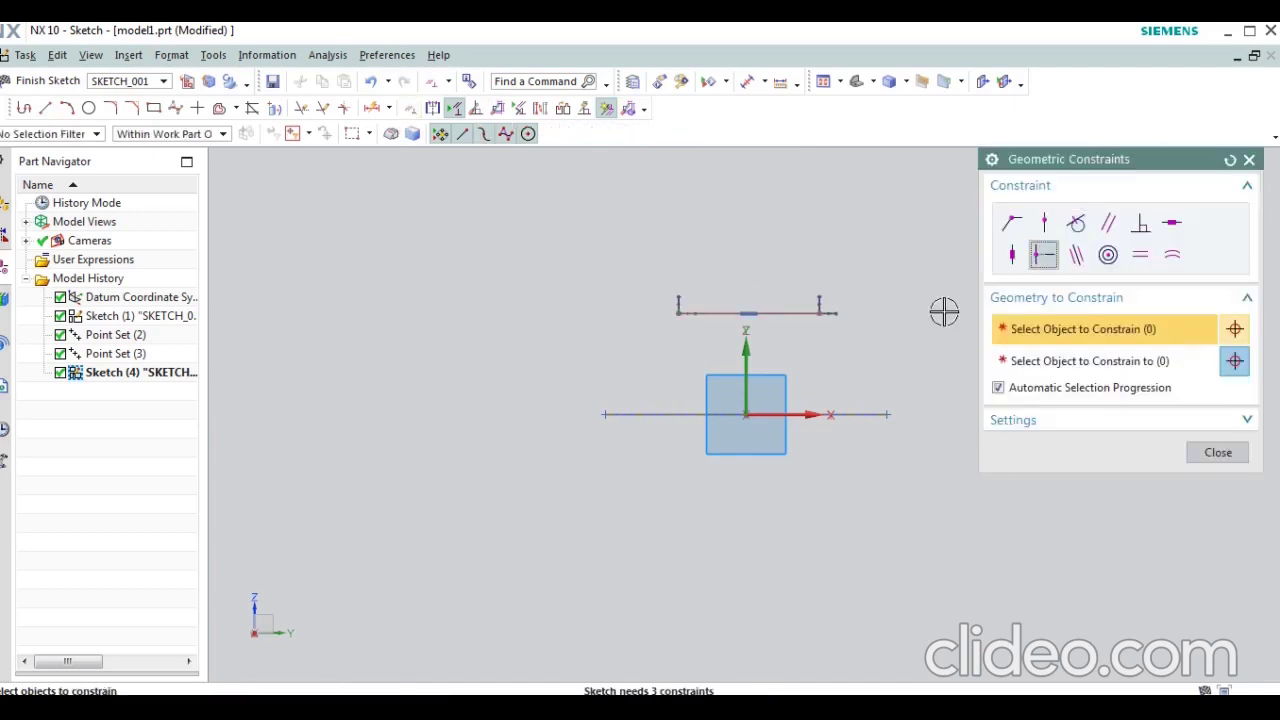
Step: Constrain the horizontal line so it is centred on the sketch origin
{"action": "left_click", "coordinate": [753, 313]}
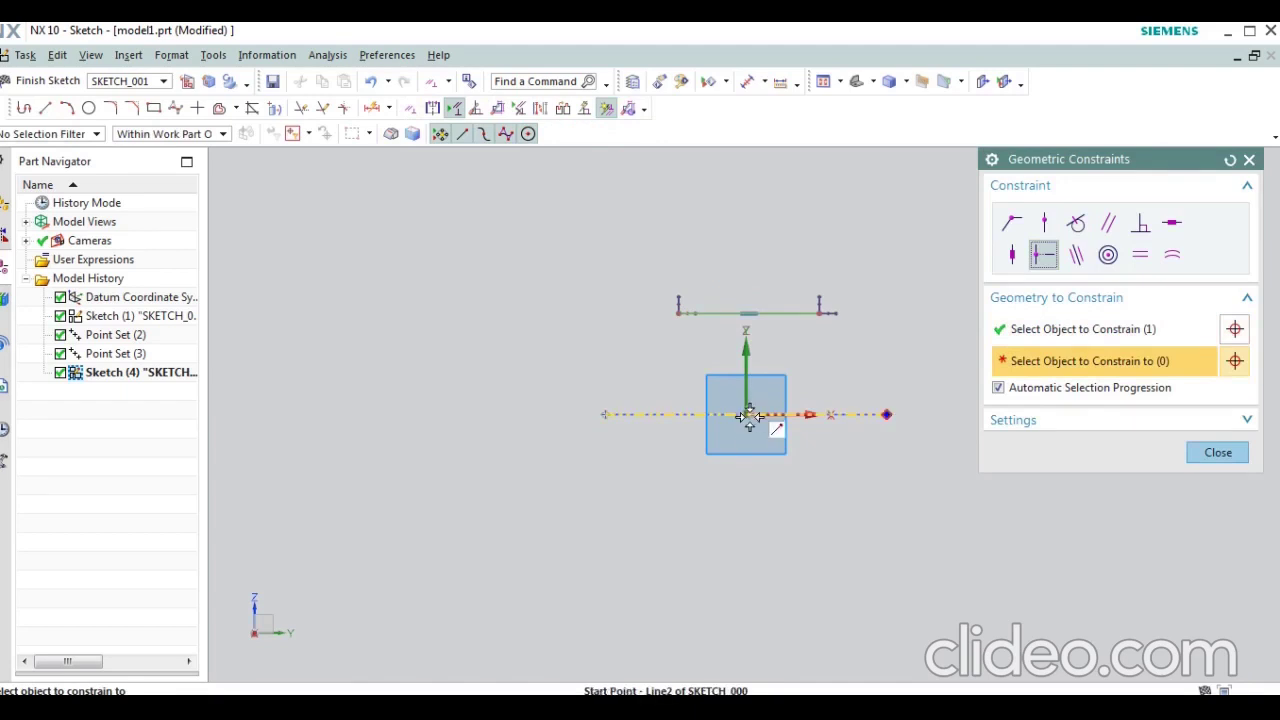
{"action": "left_click", "coordinate": [750, 415]}
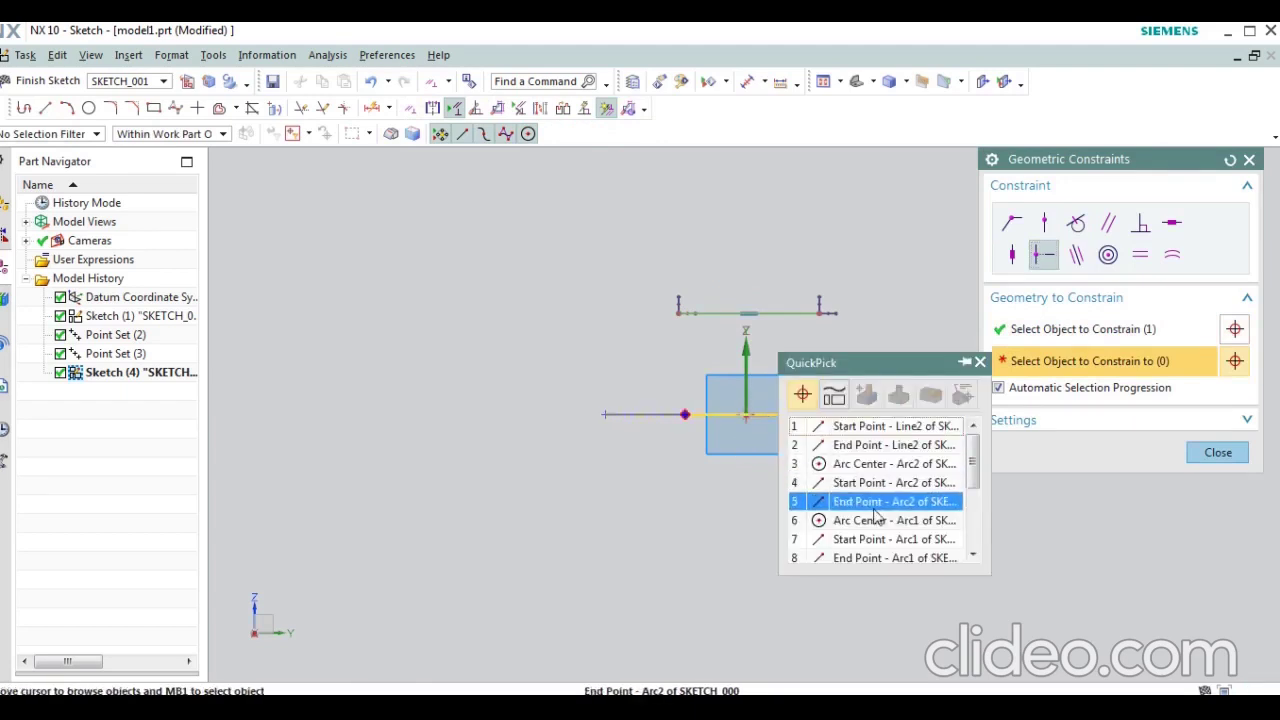
{"action": "scroll", "coordinate": [876, 530], "scroll_direction": "down", "scroll_amount": 2}
{"action": "left_click", "coordinate": [876, 540]}
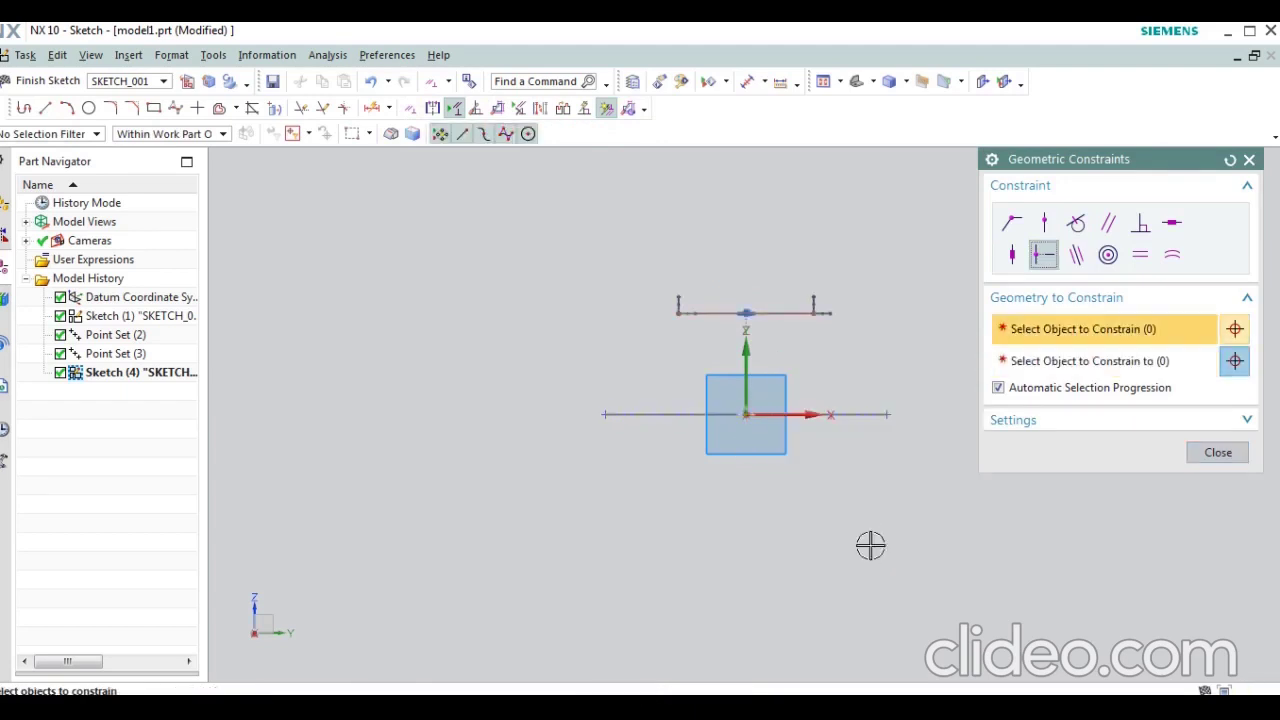
{"action": "key", "text": "Escape"}
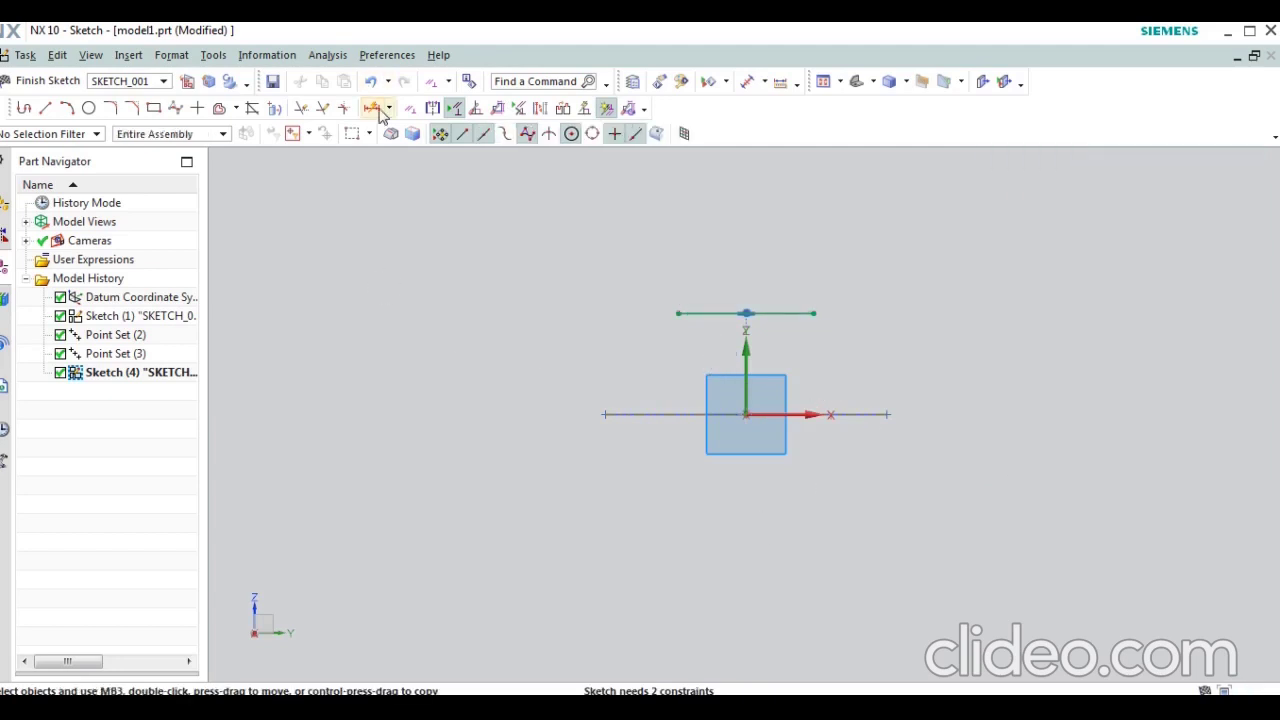
Step: Dimension the line's height above the horizontal axis as p3 = 15
{"action": "left_click", "coordinate": [378, 111]}
{"action": "left_click", "coordinate": [765, 413]}
{"action": "left_click", "coordinate": [794, 312]}
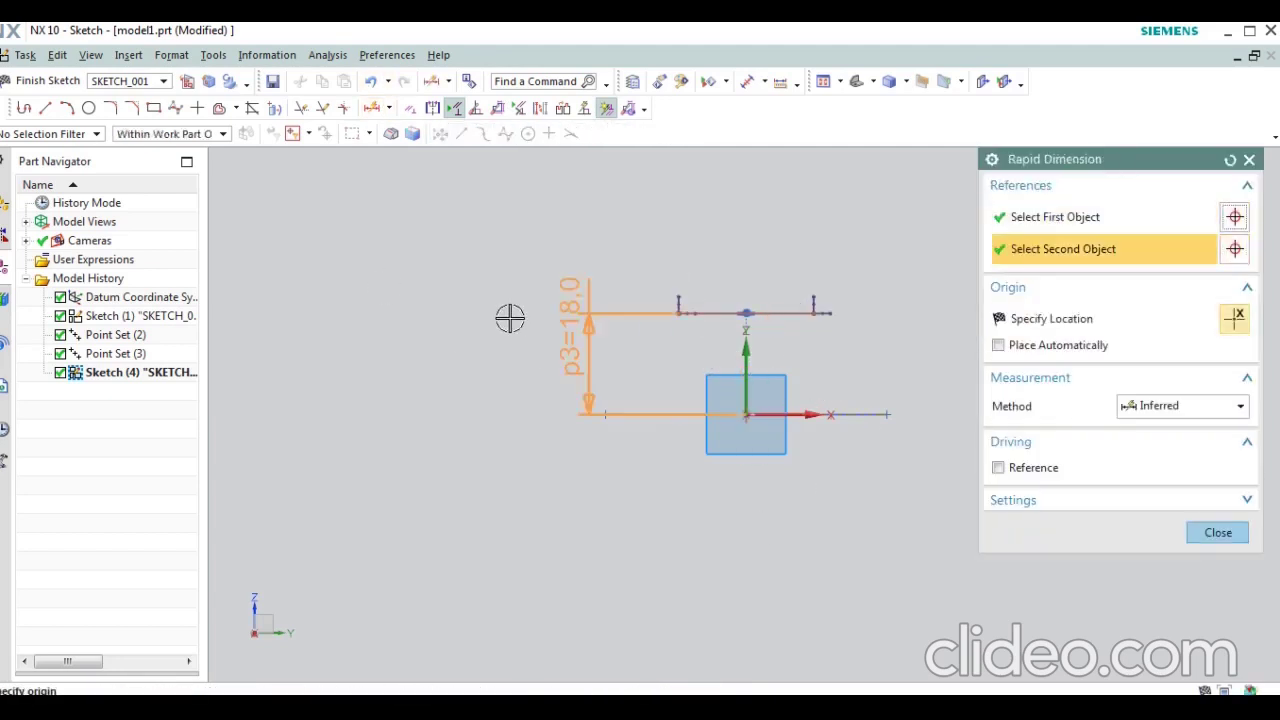
{"action": "left_click", "coordinate": [510, 323]}
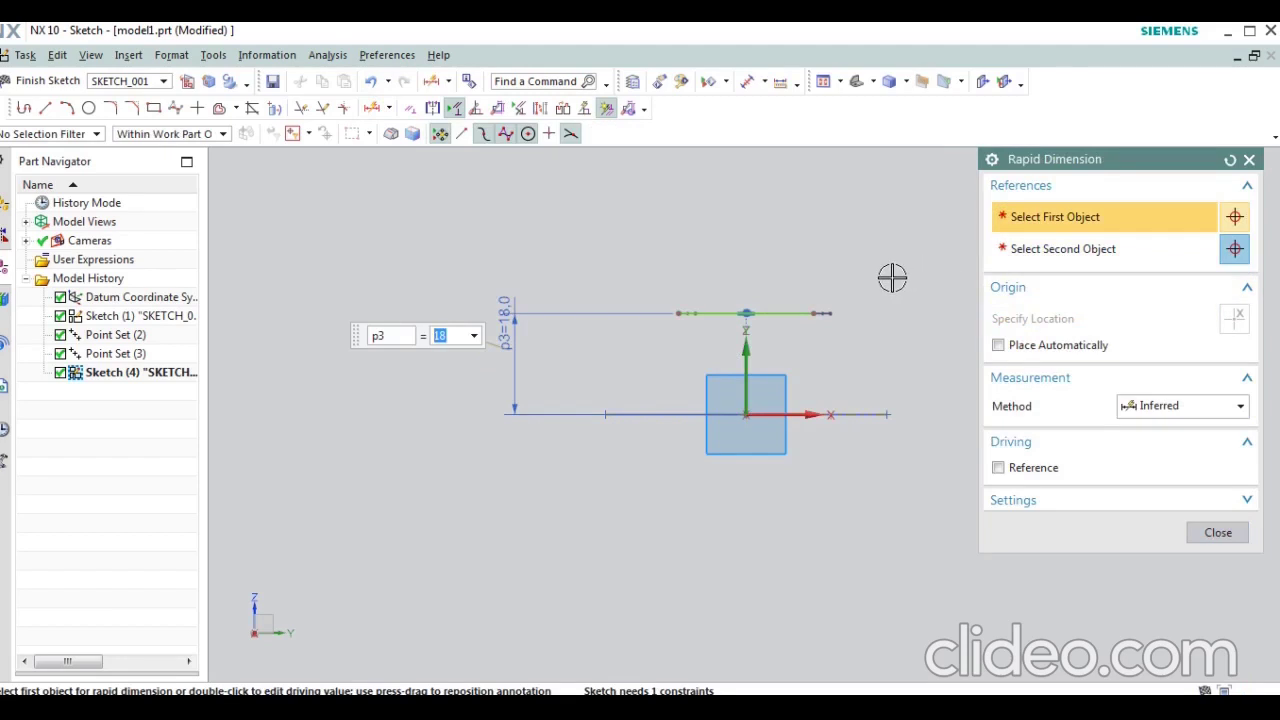
{"action": "key", "text": "Return"}
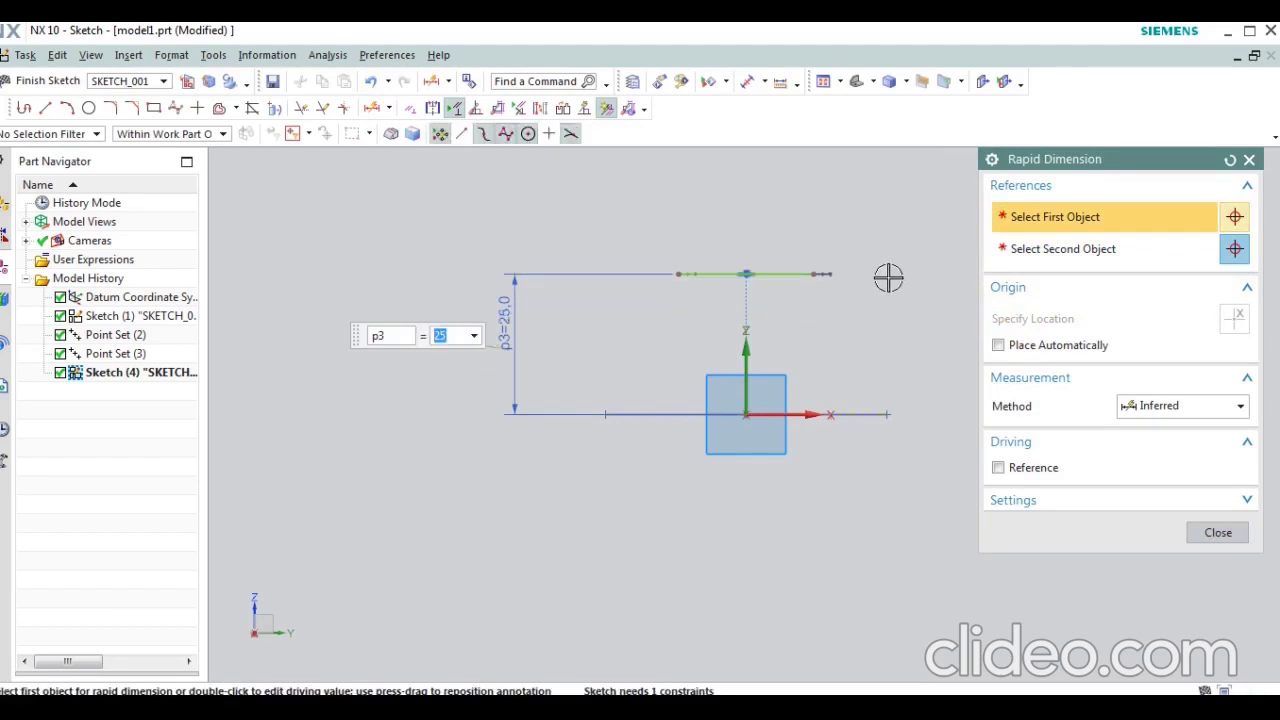
{"action": "type", "text": "15"}
{"action": "key", "text": "Return"}
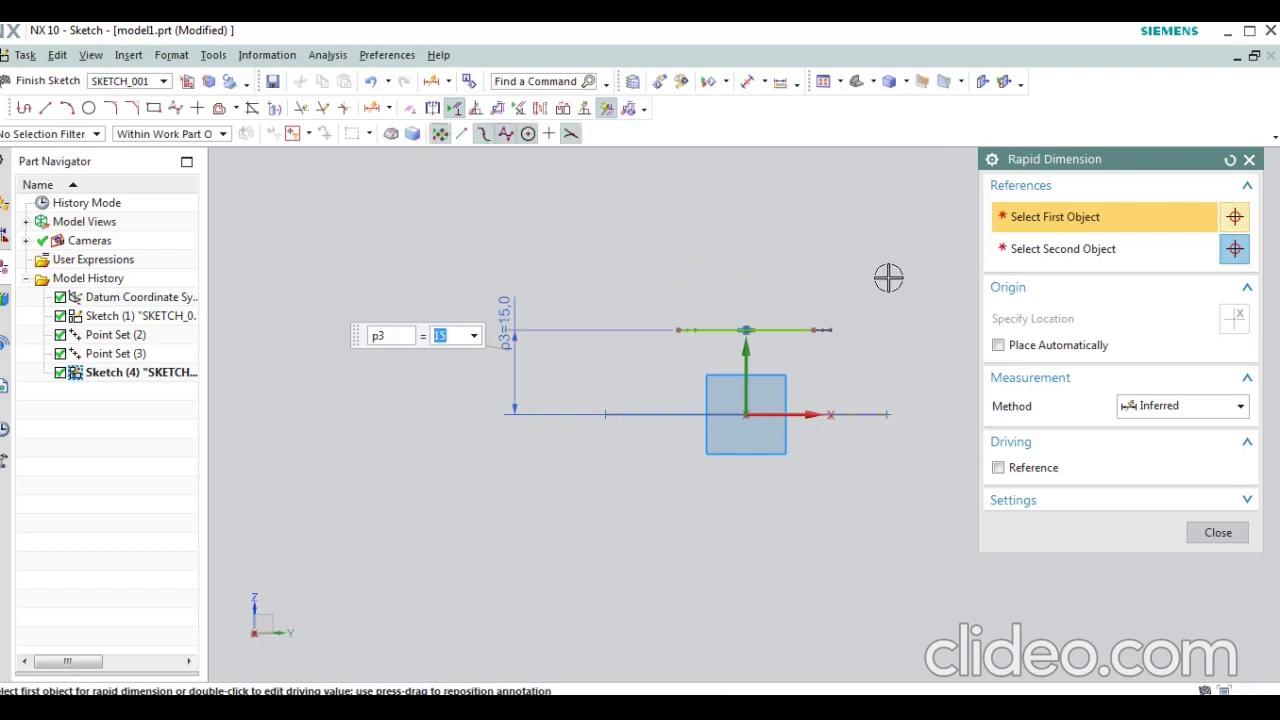
{"action": "key", "text": "Escape"}
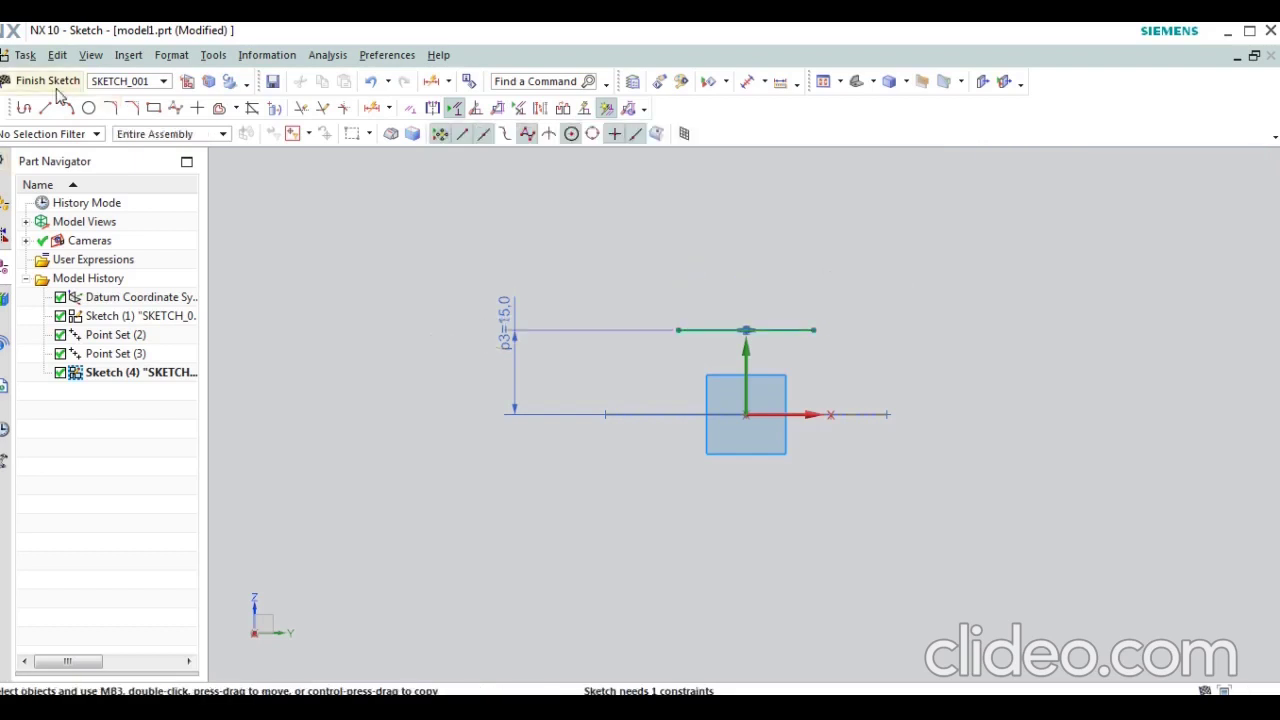
Step: Convert the horizontal line to a reference line and finish Sketch (4)
{"action": "right_click", "coordinate": [810, 330]}
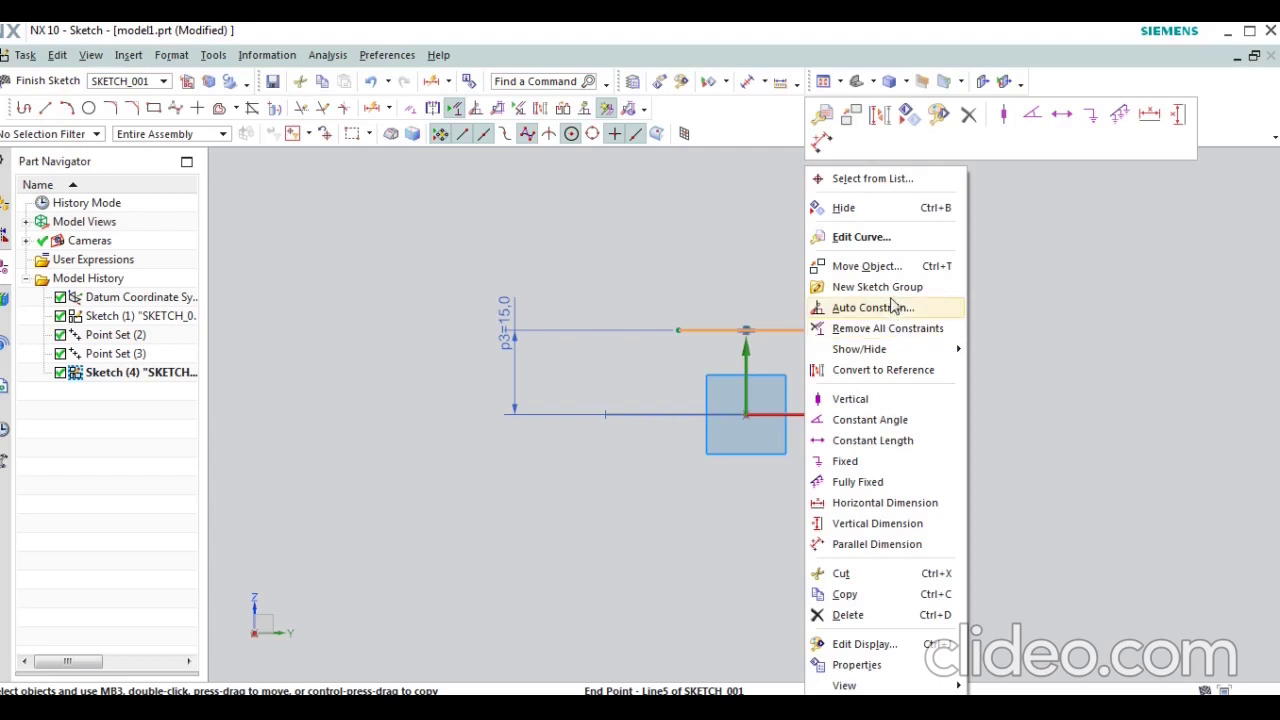
{"action": "left_click", "coordinate": [882, 370]}
{"action": "mouse_move", "coordinate": [1025, 391]}
{"action": "middle_mouse_down"}
{"action": "mouse_move", "coordinate": [980, 420]}
{"action": "mouse_move", "coordinate": [991, 424]}
{"action": "middle_mouse_up"}
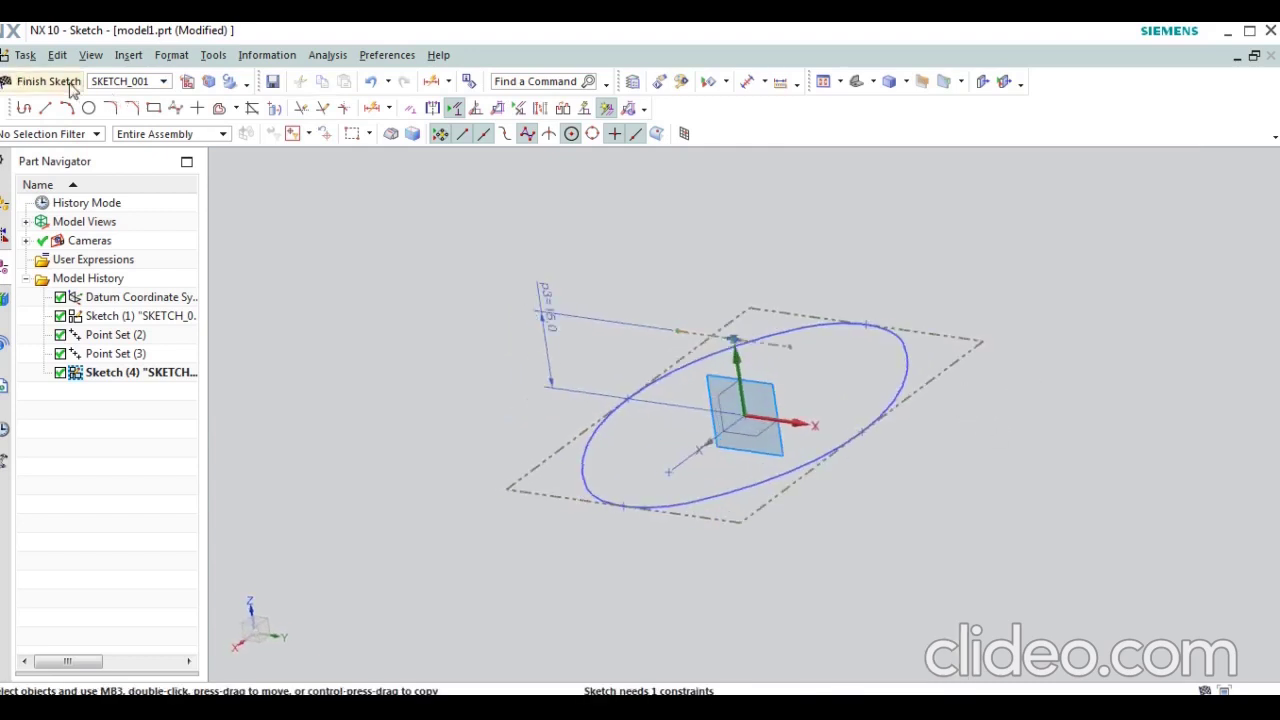
{"action": "left_click", "coordinate": [70, 88]}
Step: Start a new Point Set of type Intersection Points
{"action": "mouse_move", "coordinate": [874, 400]}
{"action": "middle_mouse_down"}
{"action": "mouse_move", "coordinate": [980, 403]}
{"action": "mouse_move", "coordinate": [943, 435]}
{"action": "middle_mouse_up"}
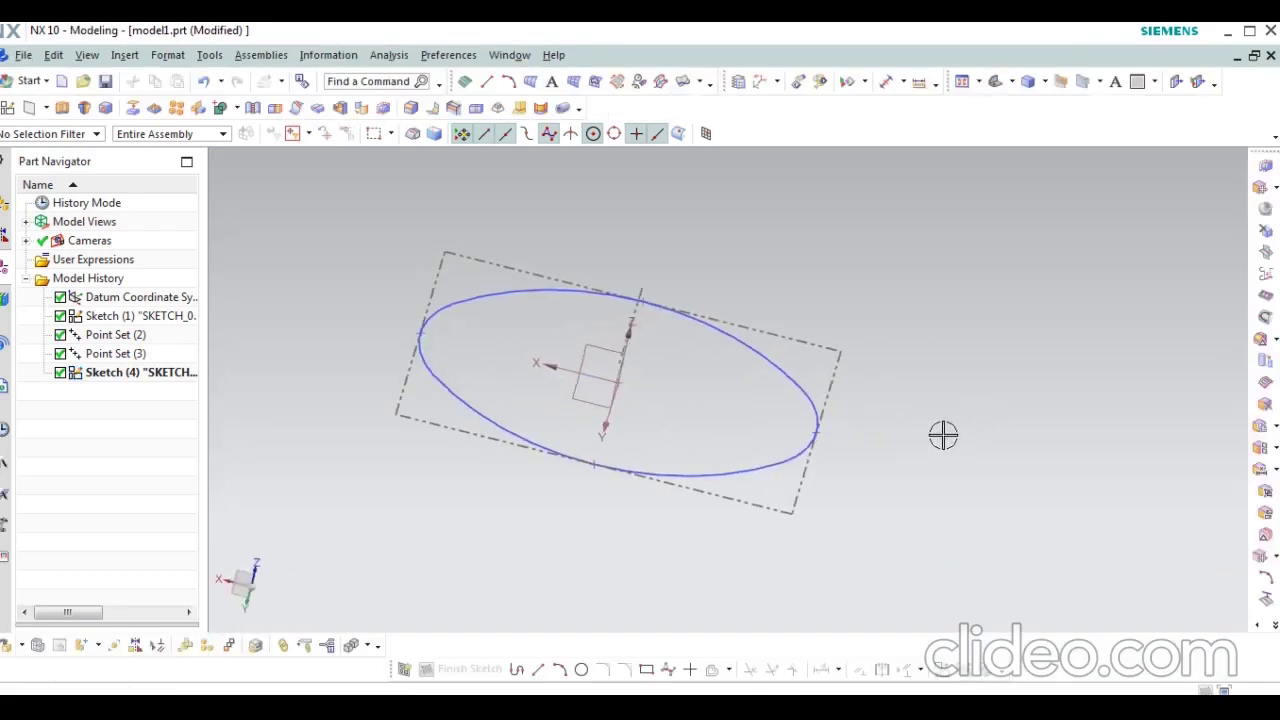
{"action": "left_click", "coordinate": [1262, 626]}
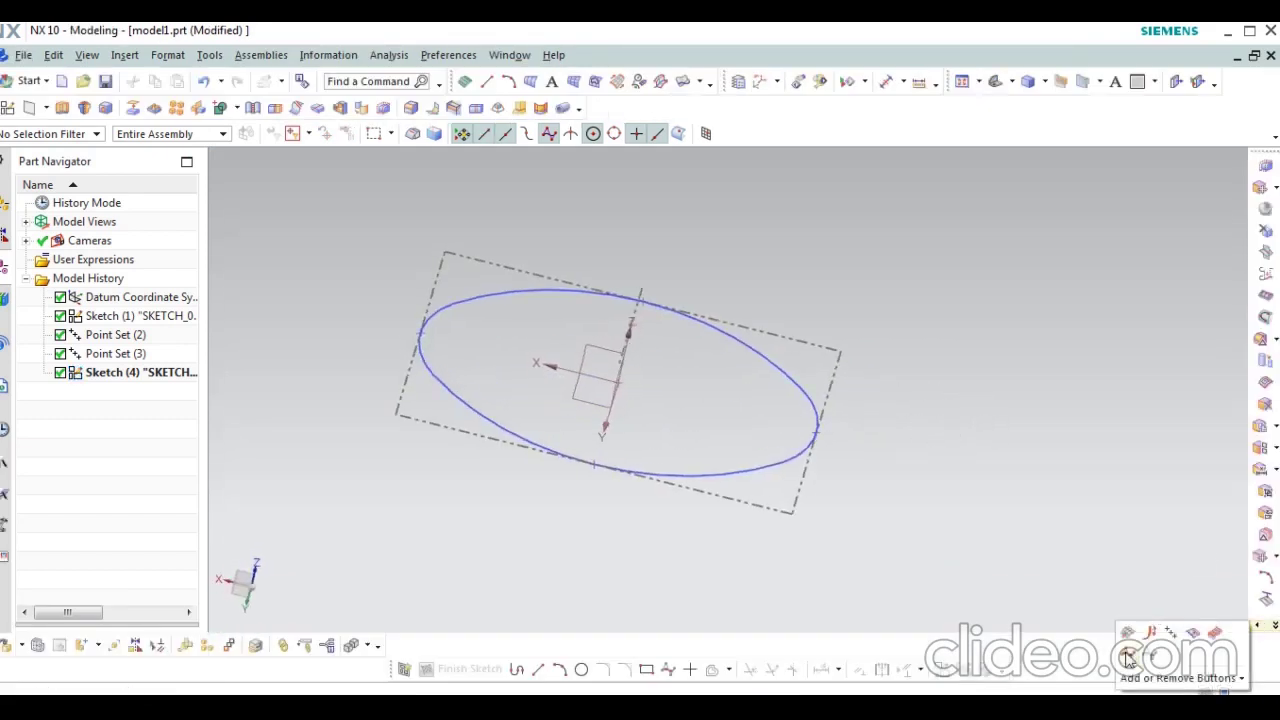
{"action": "left_click", "coordinate": [1172, 634]}
{"action": "middle_click_drag", "start_coordinate": [671, 389], "coordinate": [566, 343]}
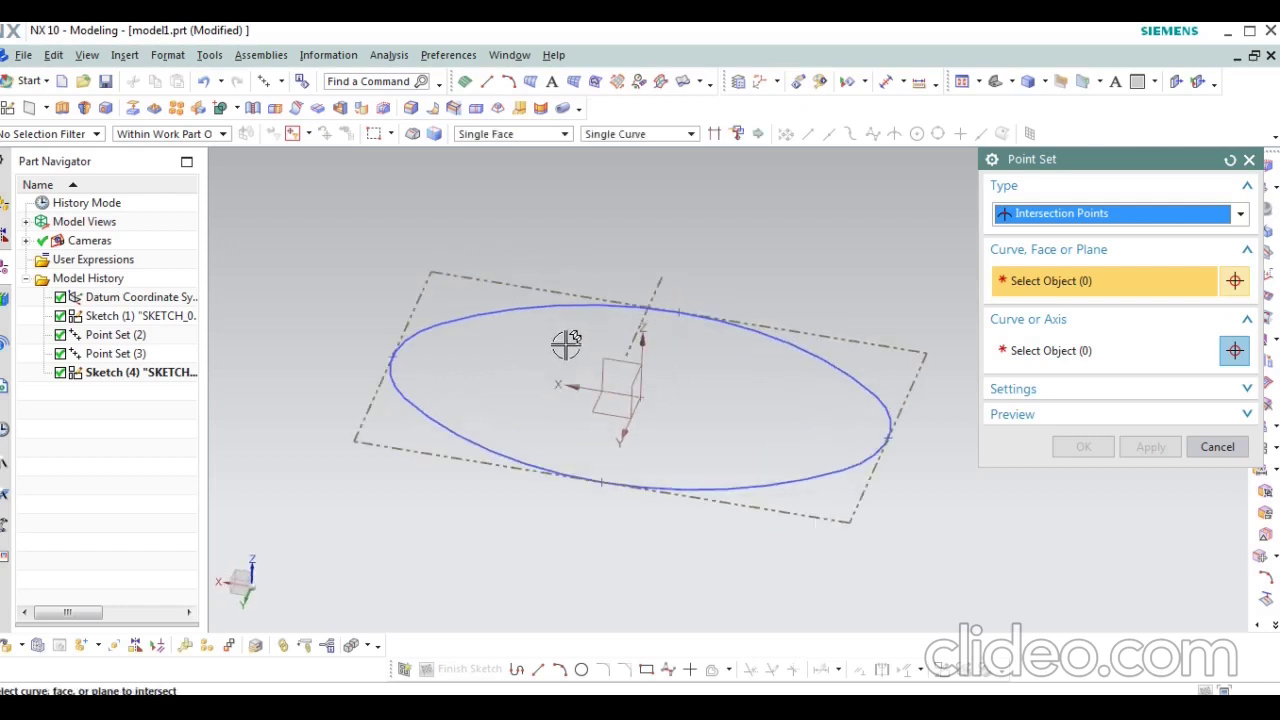
Step: Abandon the first point attempt and make the Sketch (4) line an active curve again
{"action": "left_click", "coordinate": [608, 356]}
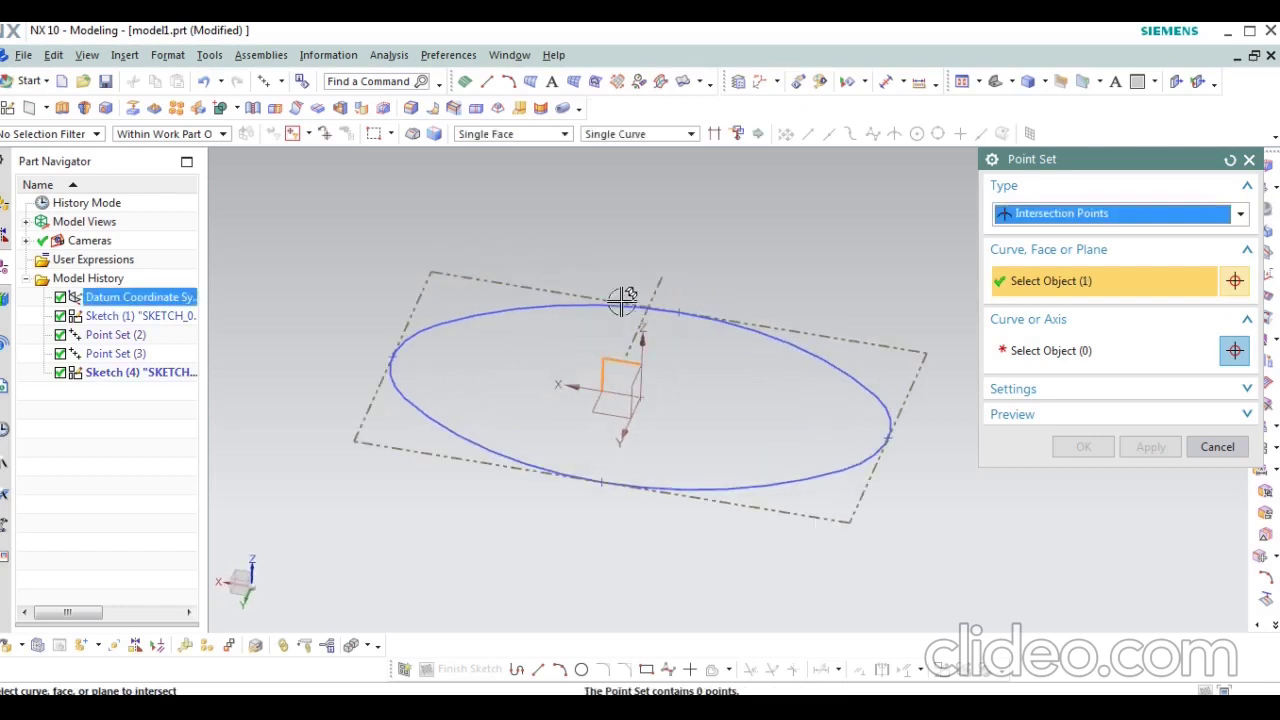
{"action": "middle_click", "coordinate": [748, 407]}
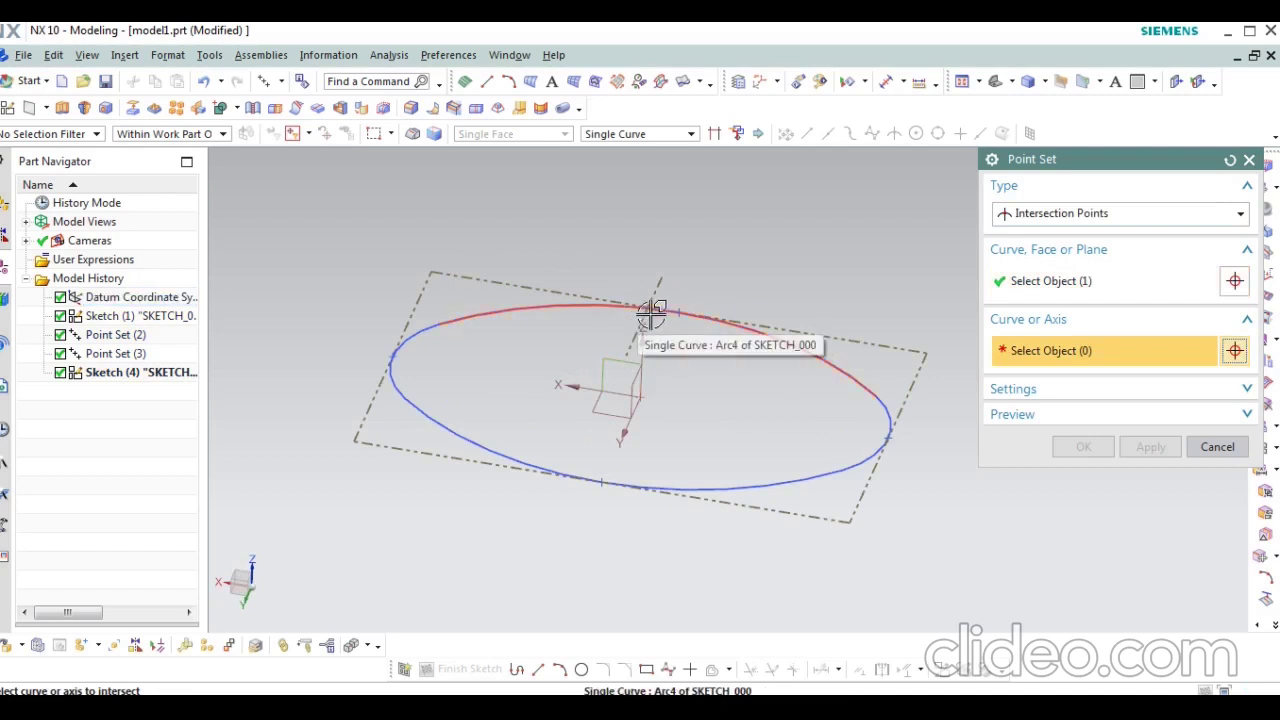
{"action": "mouse_move", "coordinate": [700, 381]}
{"action": "middle_mouse_down"}
{"action": "mouse_move", "coordinate": [720, 381]}
{"action": "mouse_move", "coordinate": [666, 300]}
{"action": "middle_mouse_up"}
{"action": "key", "text": "Escape"}
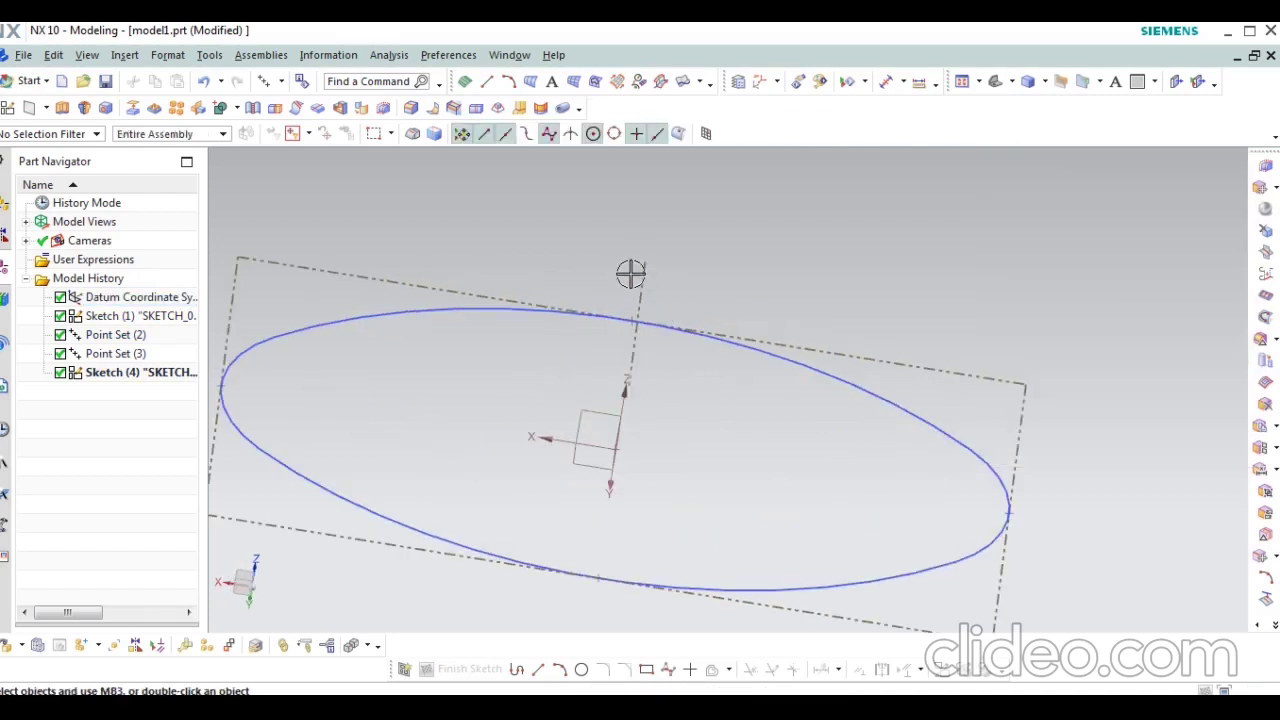
{"action": "right_click", "coordinate": [1078, 320]}
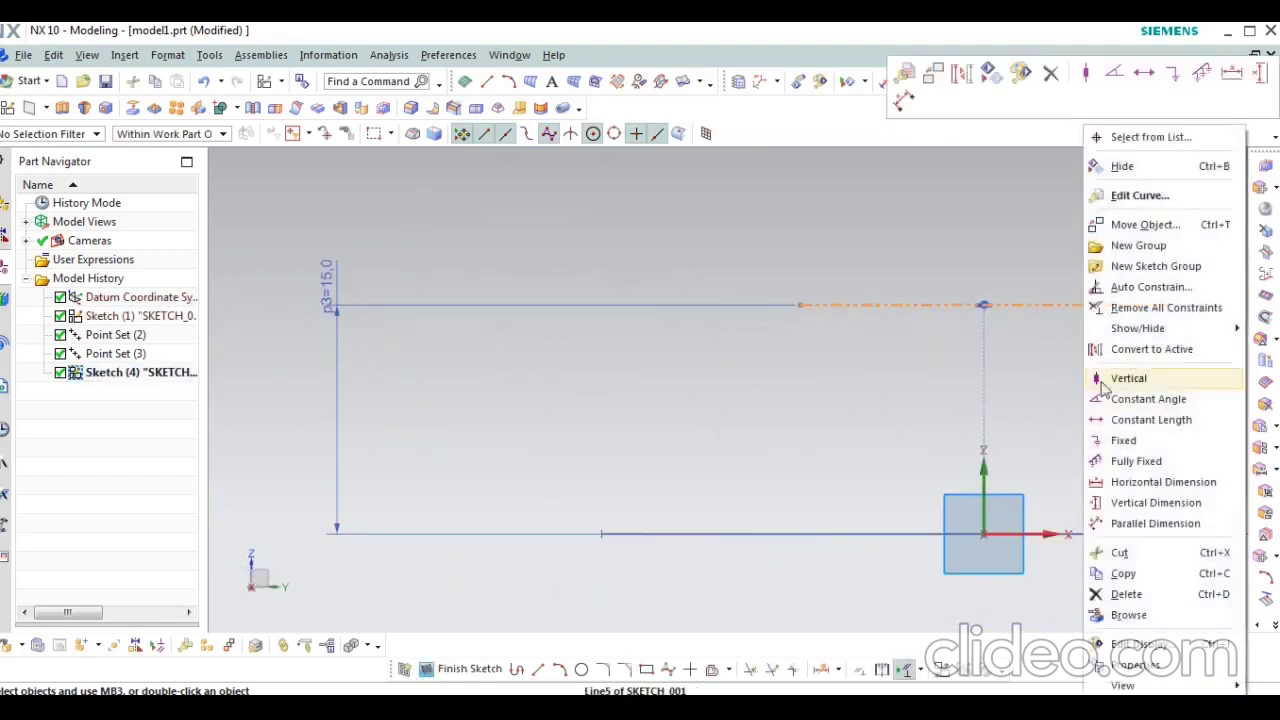
{"action": "left_click", "coordinate": [1140, 349]}
{"action": "mouse_move", "coordinate": [803, 337]}
{"action": "middle_mouse_down"}
{"action": "mouse_move", "coordinate": [876, 418]}
{"action": "mouse_move", "coordinate": [137, 175]}
{"action": "middle_mouse_up"}
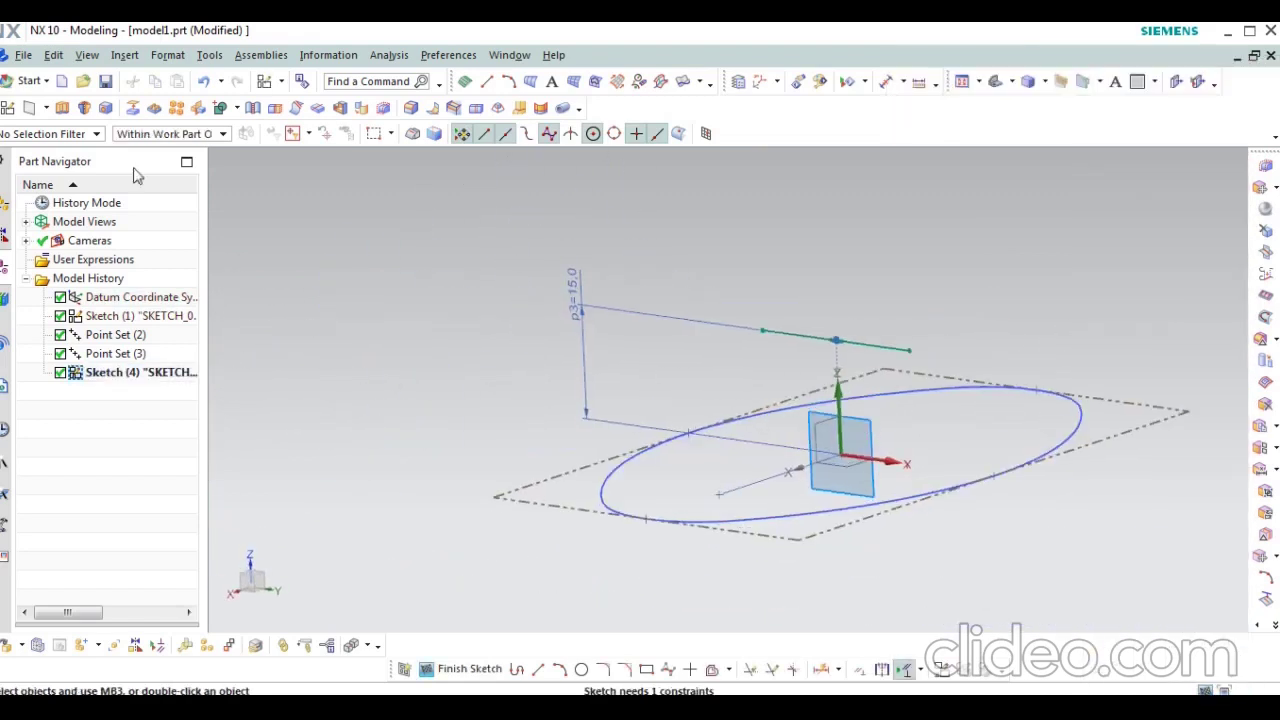
{"action": "left_click", "coordinate": [475, 669]}
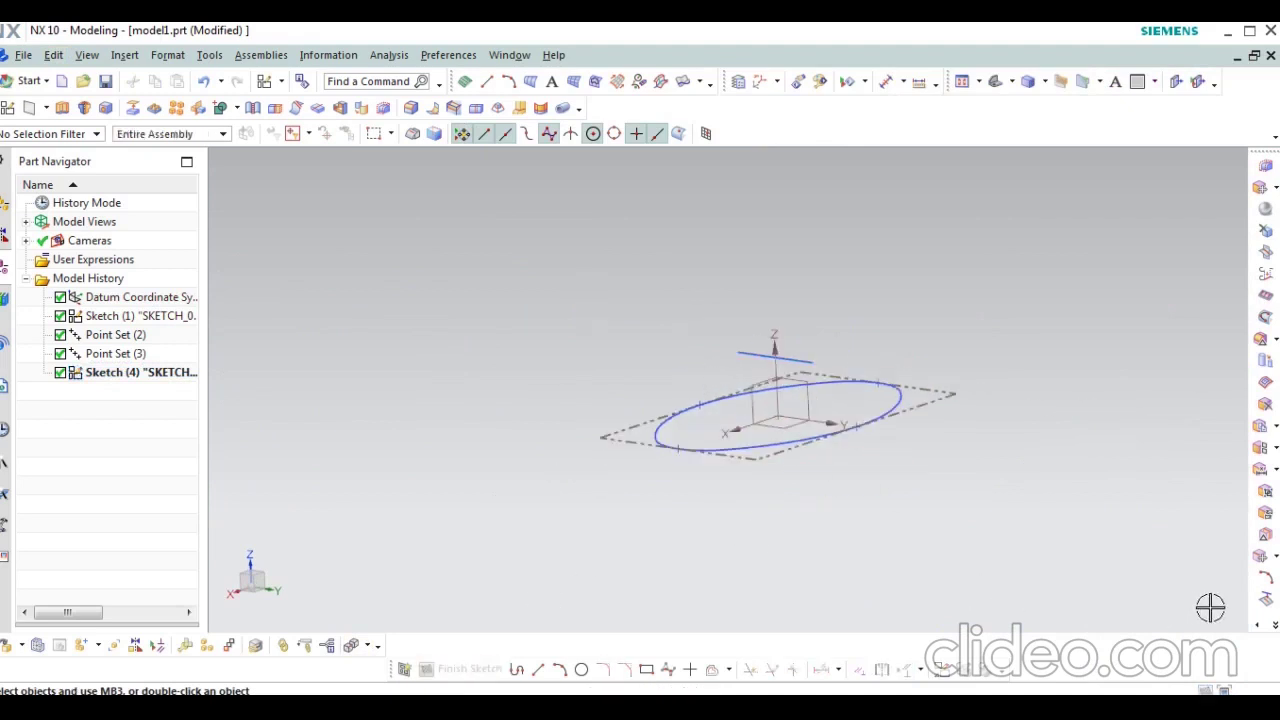
Step: Create Point Set (5) where the Sketch (4) line crosses the datum plane
{"action": "left_click", "coordinate": [1262, 627]}
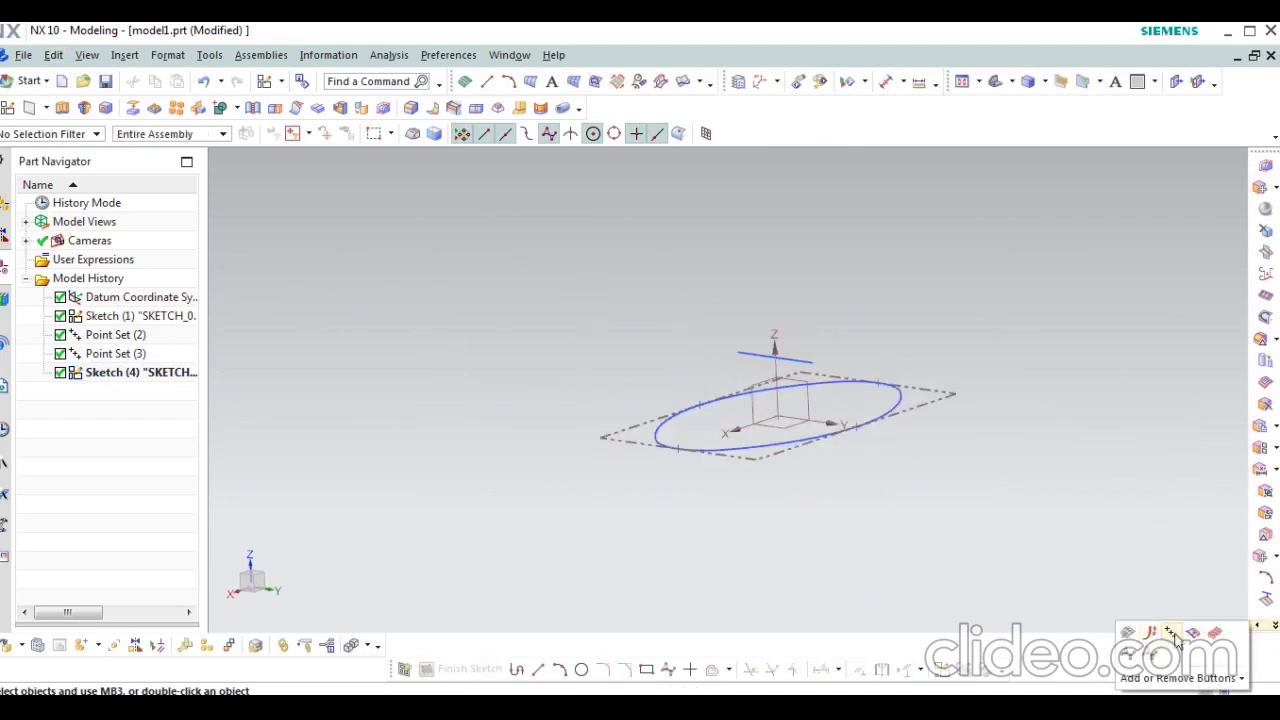
{"action": "left_click", "coordinate": [1172, 634]}
{"action": "middle_click_drag", "start_coordinate": [801, 535], "coordinate": [820, 543]}
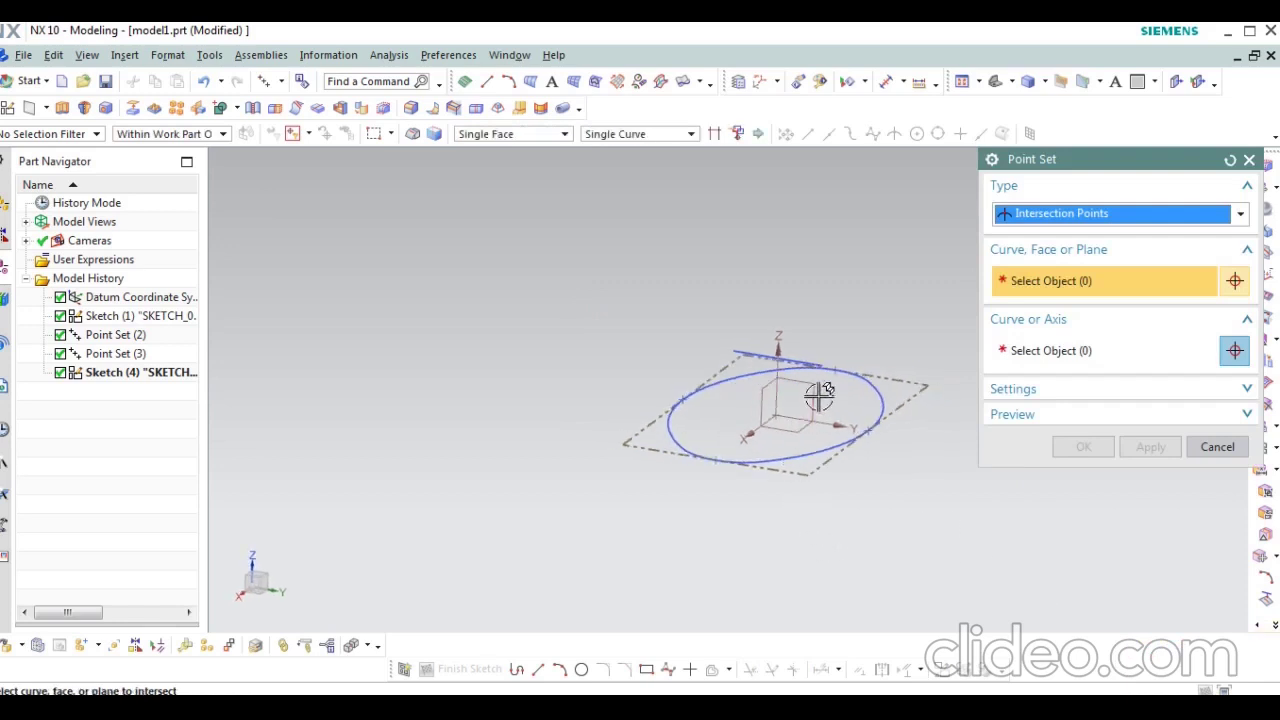
{"action": "left_click", "coordinate": [743, 392]}
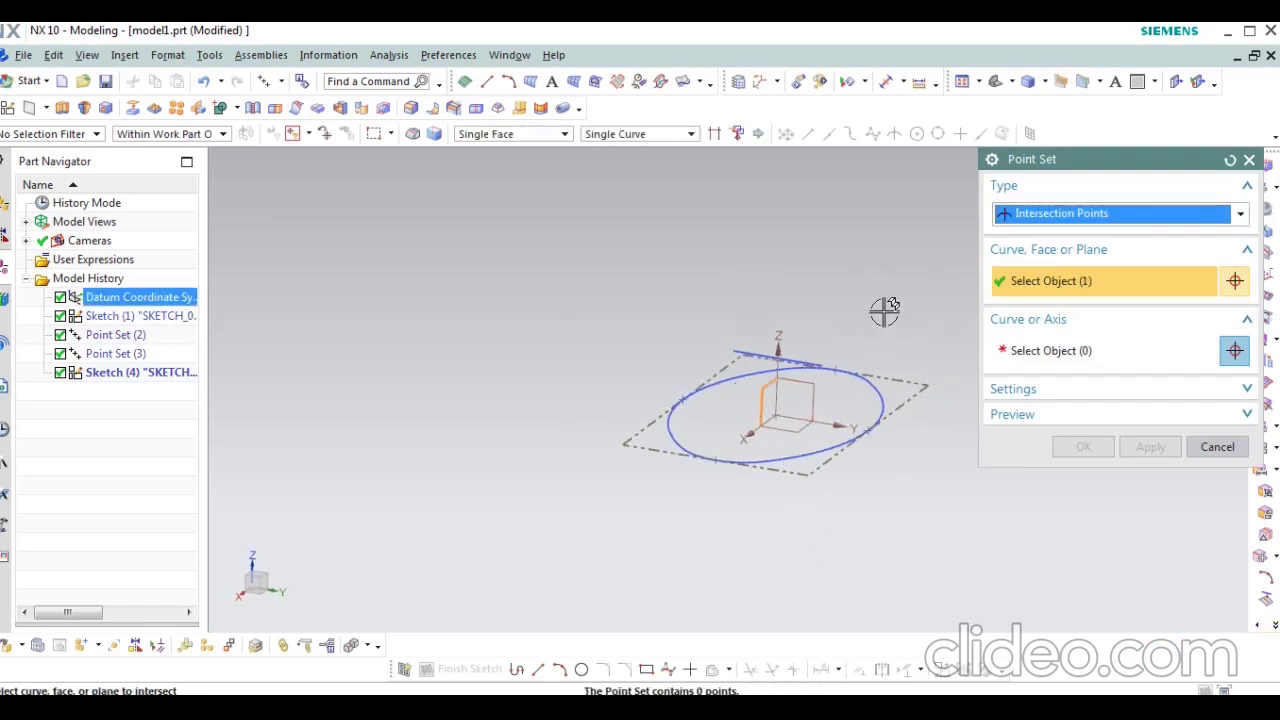
{"action": "left_click", "coordinate": [757, 355]}
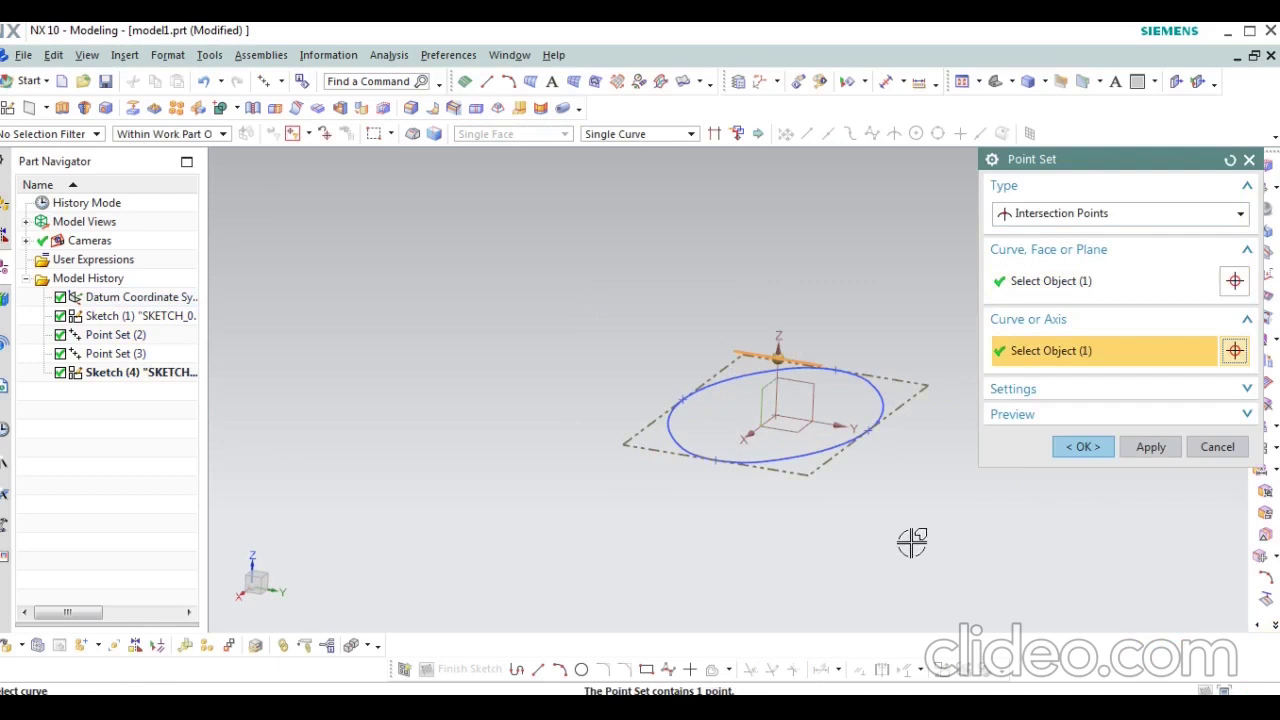
{"action": "left_click", "coordinate": [1151, 455]}
{"action": "key", "text": "Escape"}
{"action": "mouse_move", "coordinate": [769, 586]}
{"action": "middle_mouse_down"}
{"action": "mouse_move", "coordinate": [957, 574]}
{"action": "mouse_move", "coordinate": [938, 615]}
{"action": "mouse_move", "coordinate": [934, 580]}
{"action": "mouse_move", "coordinate": [980, 527]}
{"action": "mouse_move", "coordinate": [954, 537]}
{"action": "middle_mouse_up"}
{"action": "key", "text": "F8"}
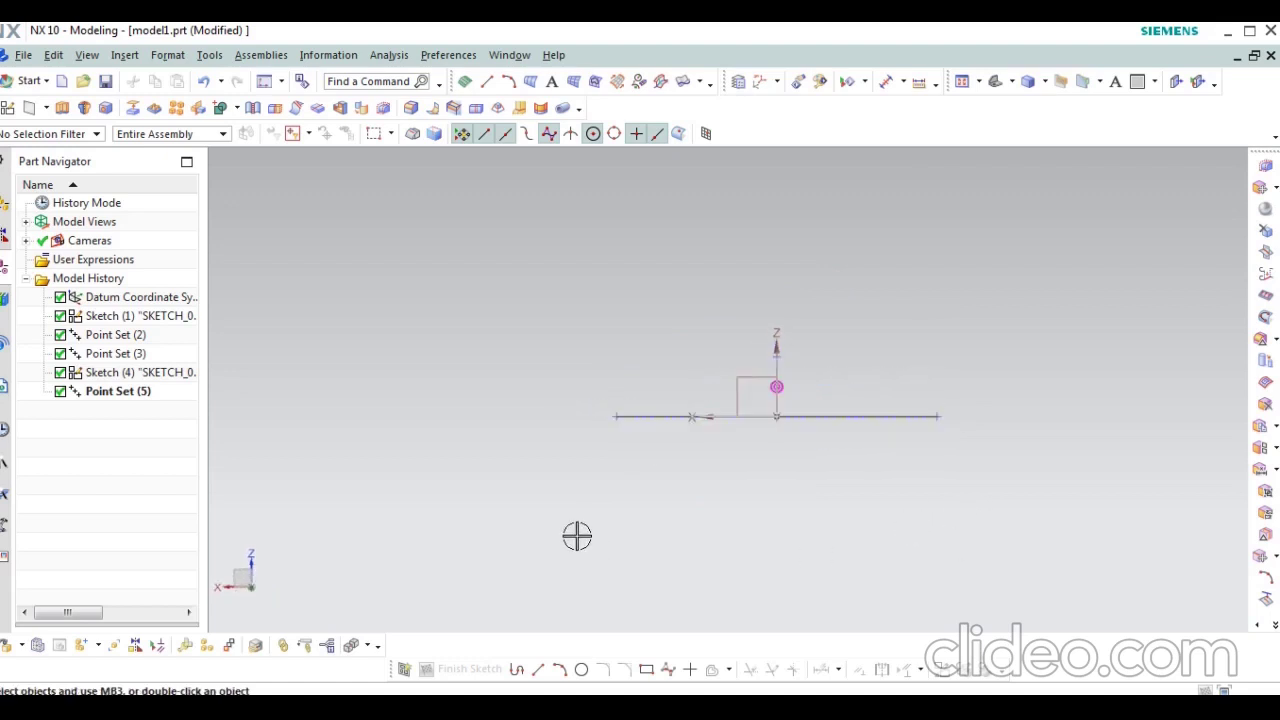
Step: Start a three-point arc from the oval's left end to its right end
{"action": "left_click", "coordinate": [510, 82]}
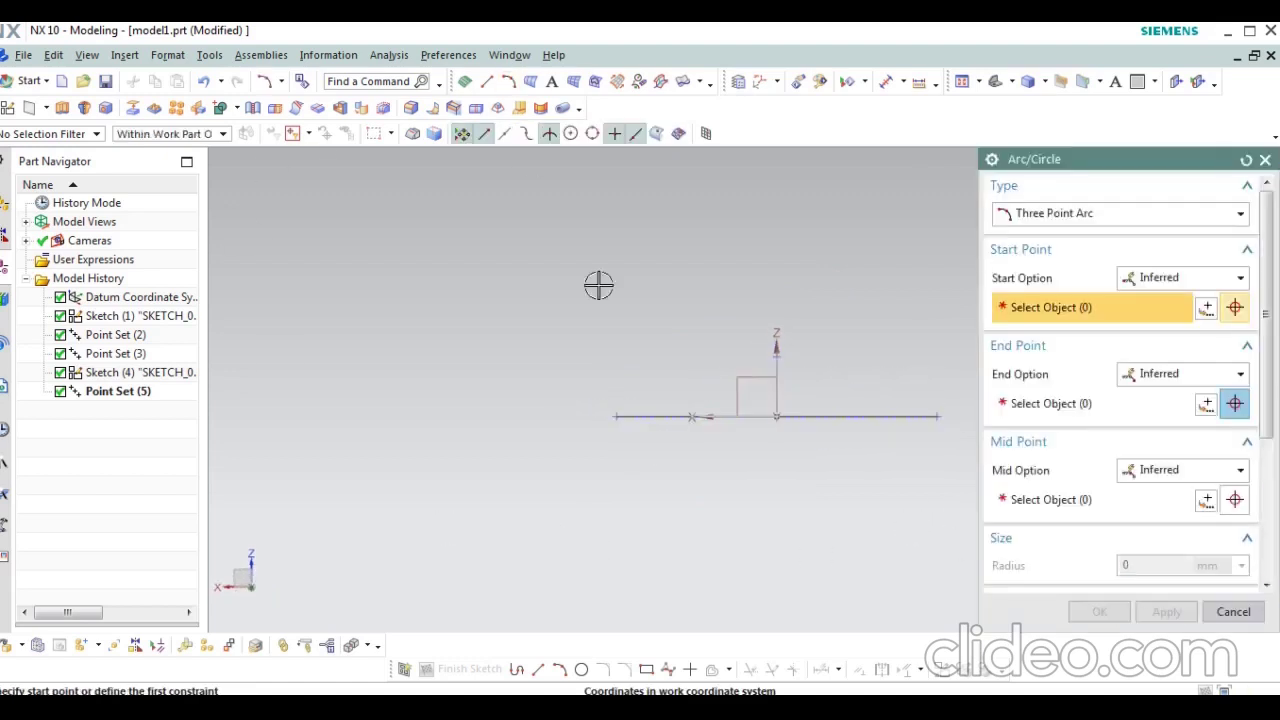
{"action": "scroll", "coordinate": [580, 325], "scroll_direction": "down", "scroll_amount": 1}
{"action": "middle_click_drag", "start_coordinate": [712, 476], "coordinate": [703, 486]}
{"action": "scroll", "coordinate": [597, 398], "scroll_direction": "up", "scroll_amount": 2}
{"action": "scroll", "coordinate": [596, 393], "scroll_direction": "up", "scroll_amount": 3}
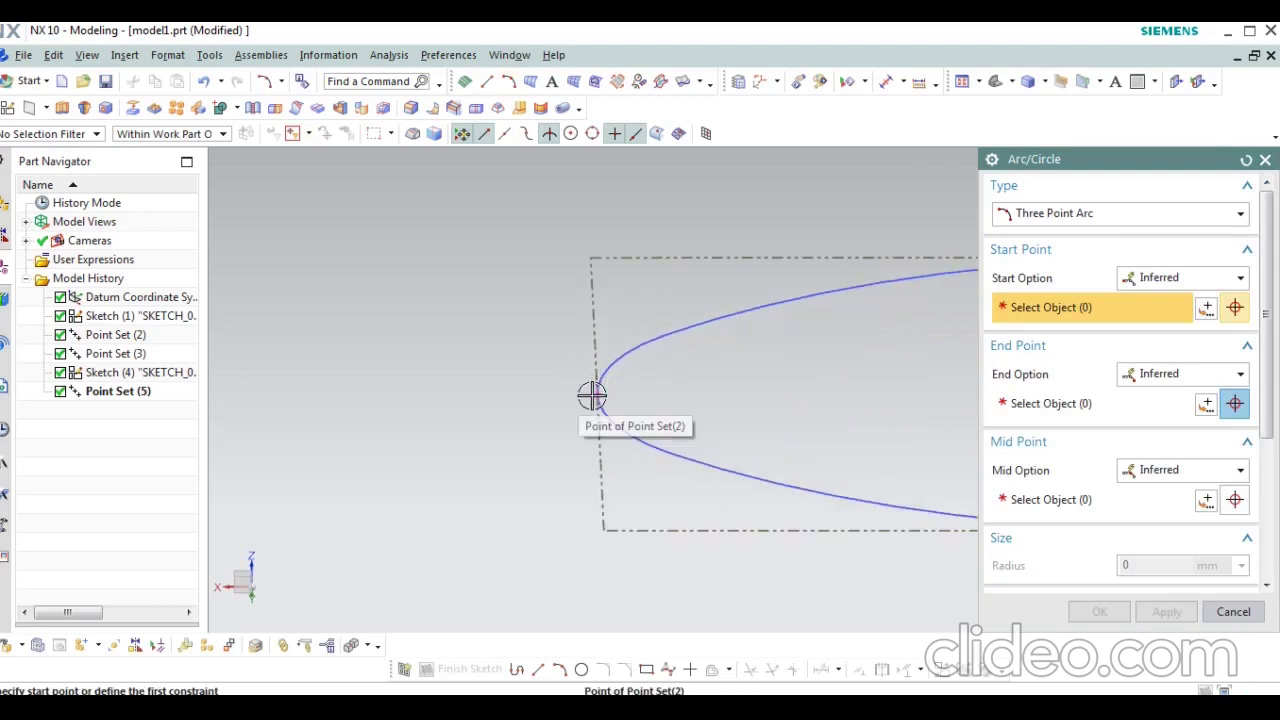
{"action": "left_click", "coordinate": [597, 395]}
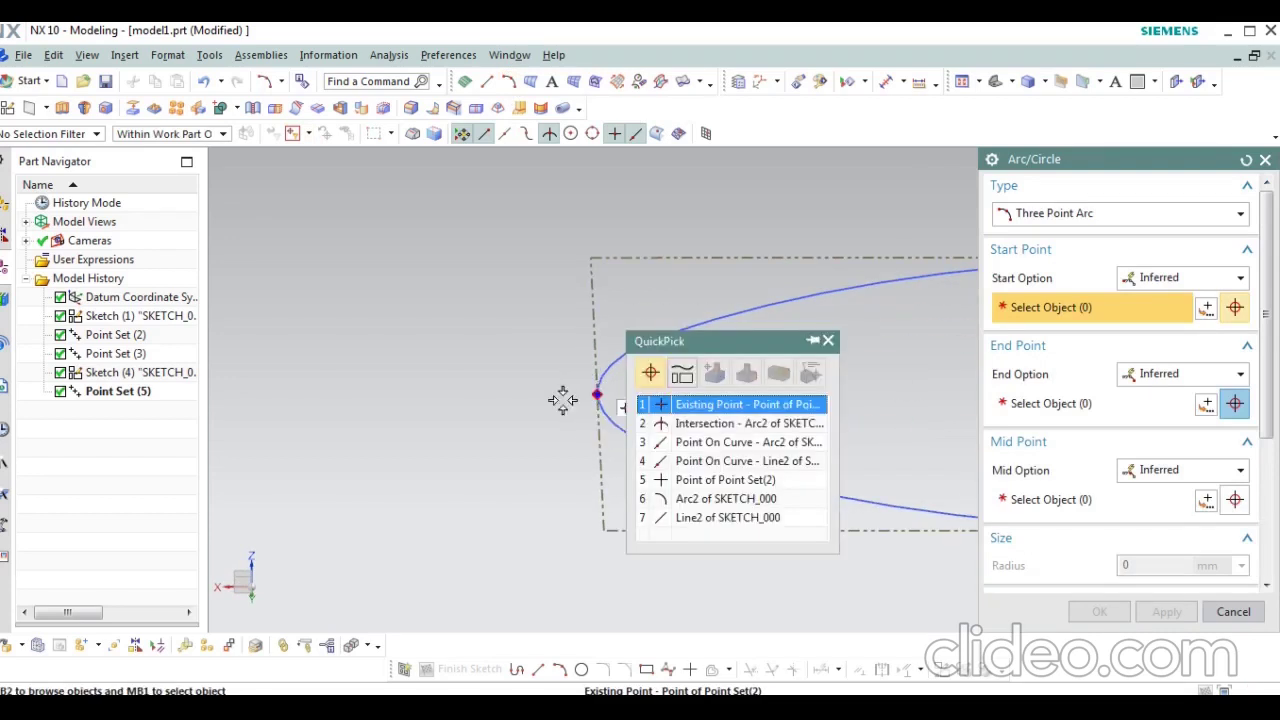
{"action": "left_click", "coordinate": [752, 404]}
{"action": "scroll", "coordinate": [600, 440], "scroll_direction": "down", "scroll_amount": 4}
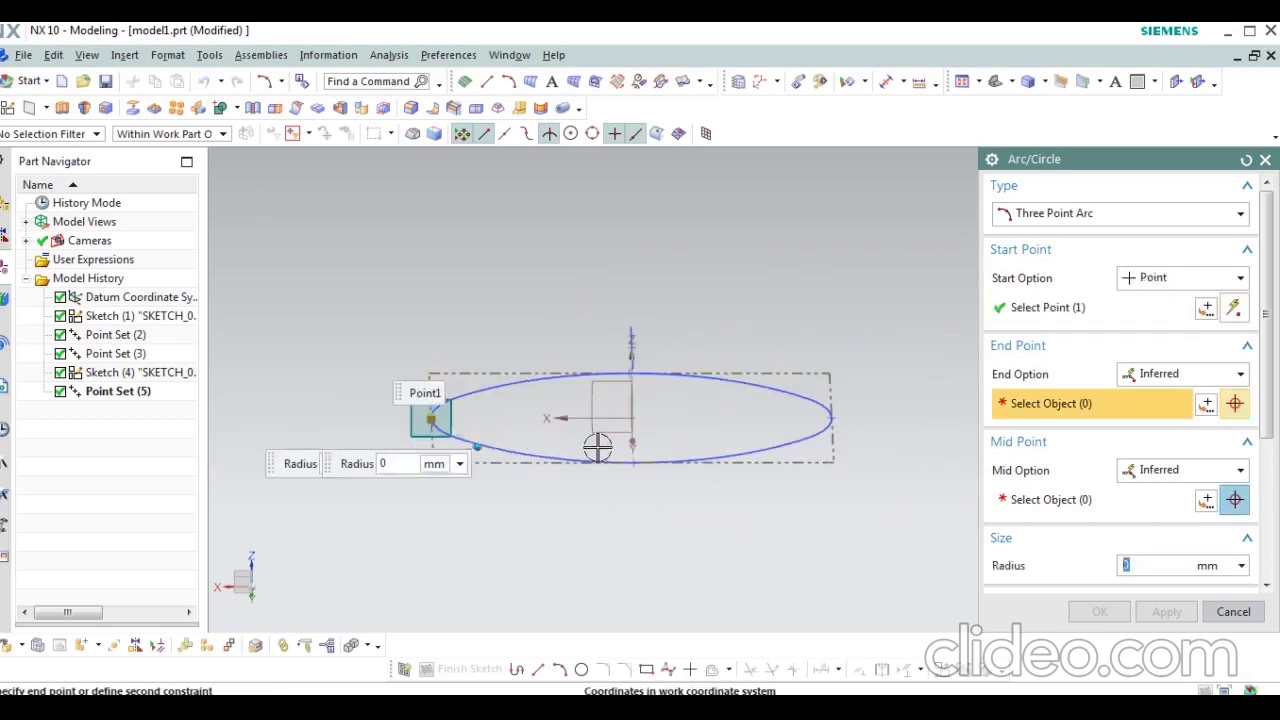
{"action": "scroll", "coordinate": [800, 412], "scroll_direction": "up", "scroll_amount": 4}
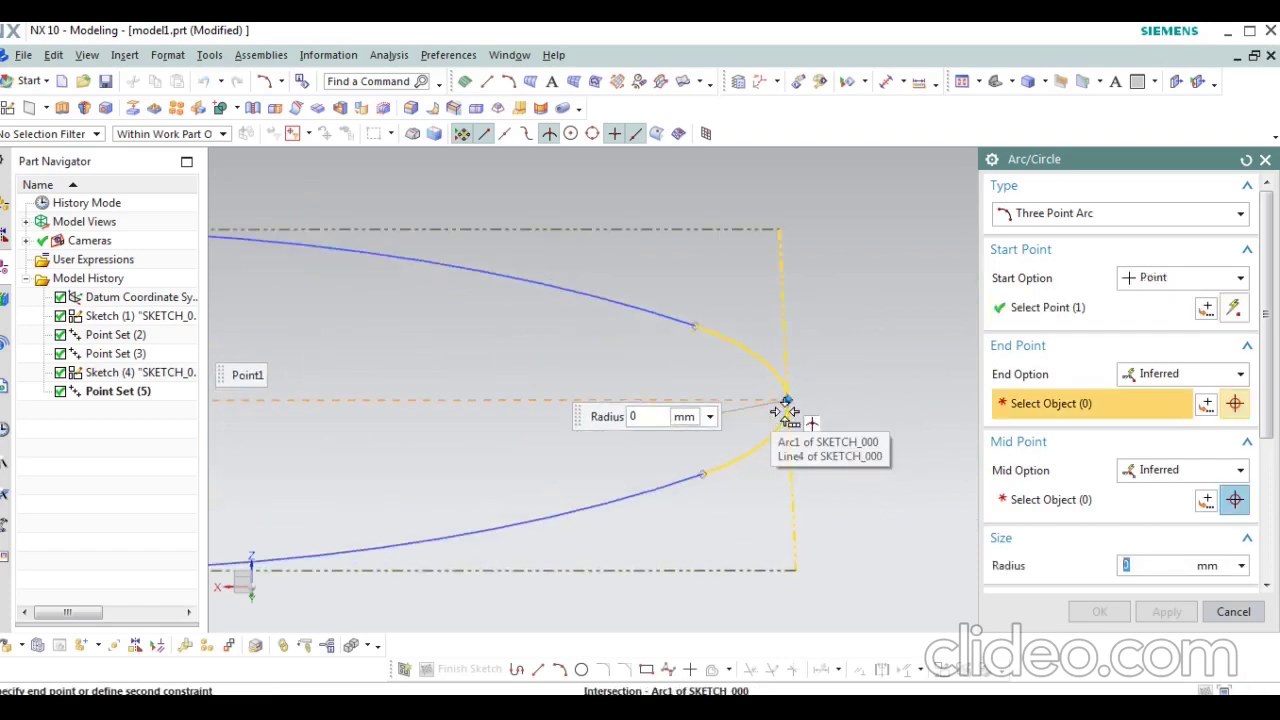
{"action": "left_click", "coordinate": [787, 410]}
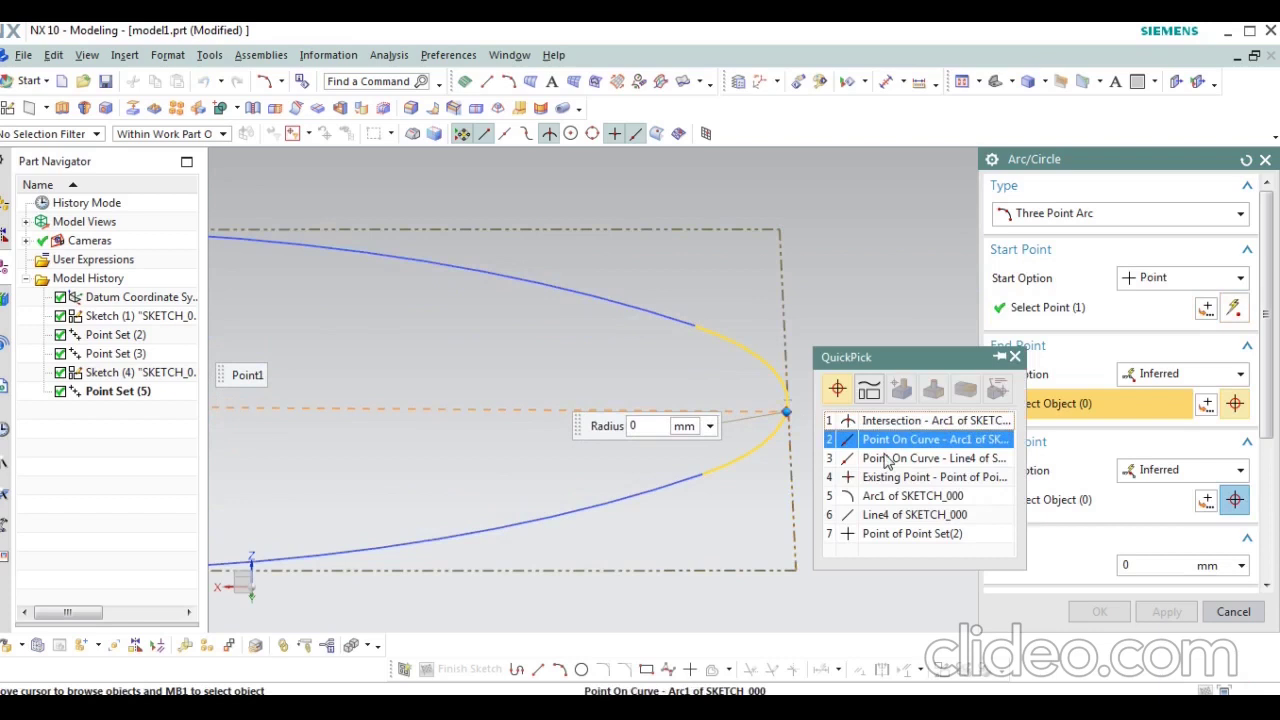
{"action": "left_click", "coordinate": [862, 477]}
Step: Use the Point Set (5) point as the mid point, producing Arc (6)
{"action": "scroll", "coordinate": [820, 480], "scroll_direction": "down", "scroll_amount": 3}
{"action": "scroll", "coordinate": [551, 371], "scroll_direction": "up", "scroll_amount": 2}
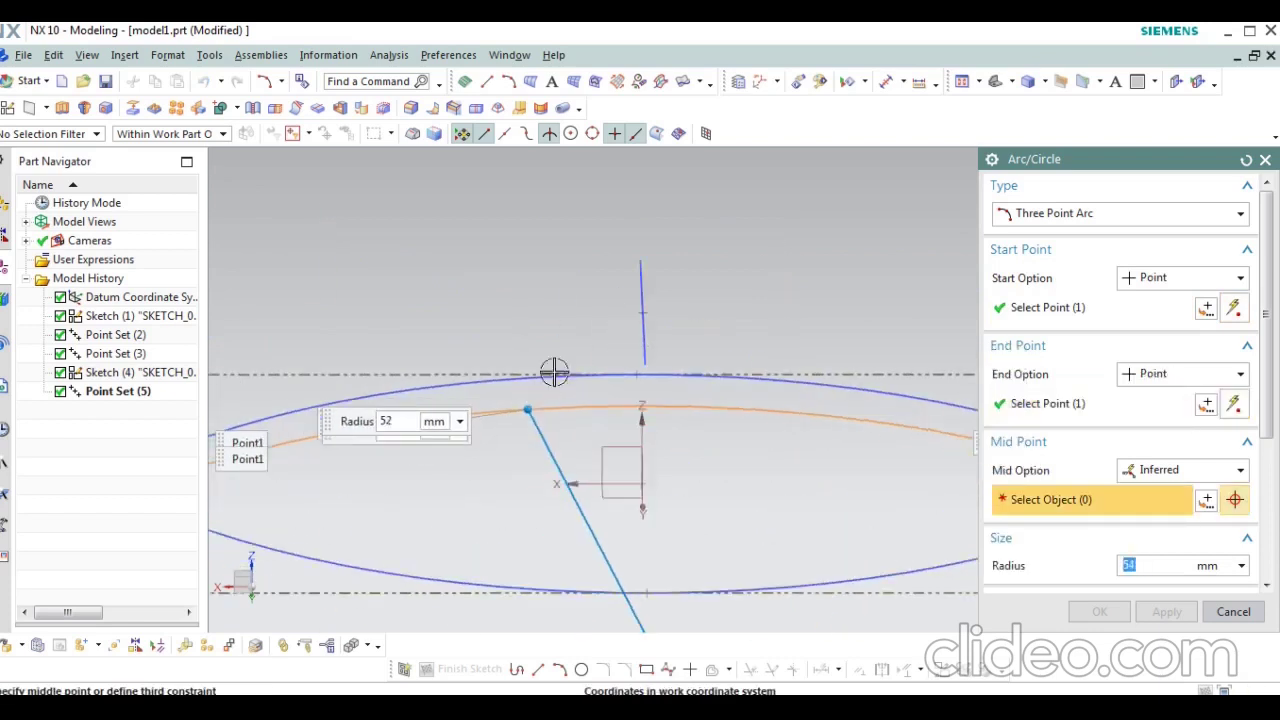
{"action": "scroll", "coordinate": [697, 286], "scroll_direction": "up", "scroll_amount": 2}
{"action": "mouse_move", "coordinate": [766, 383]}
{"action": "middle_mouse_down"}
{"action": "mouse_move", "coordinate": [820, 408]}
{"action": "mouse_move", "coordinate": [743, 320]}
{"action": "middle_mouse_up"}
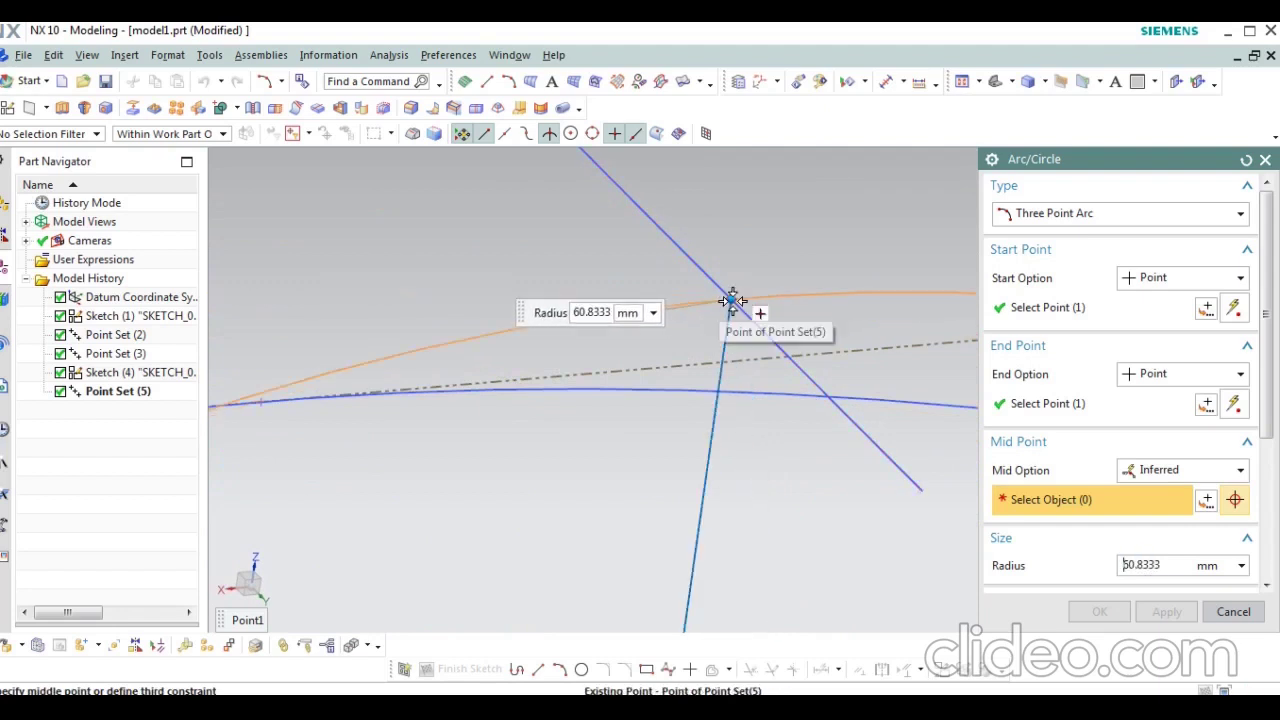
{"action": "left_click", "coordinate": [735, 300]}
{"action": "left_click", "coordinate": [860, 306]}
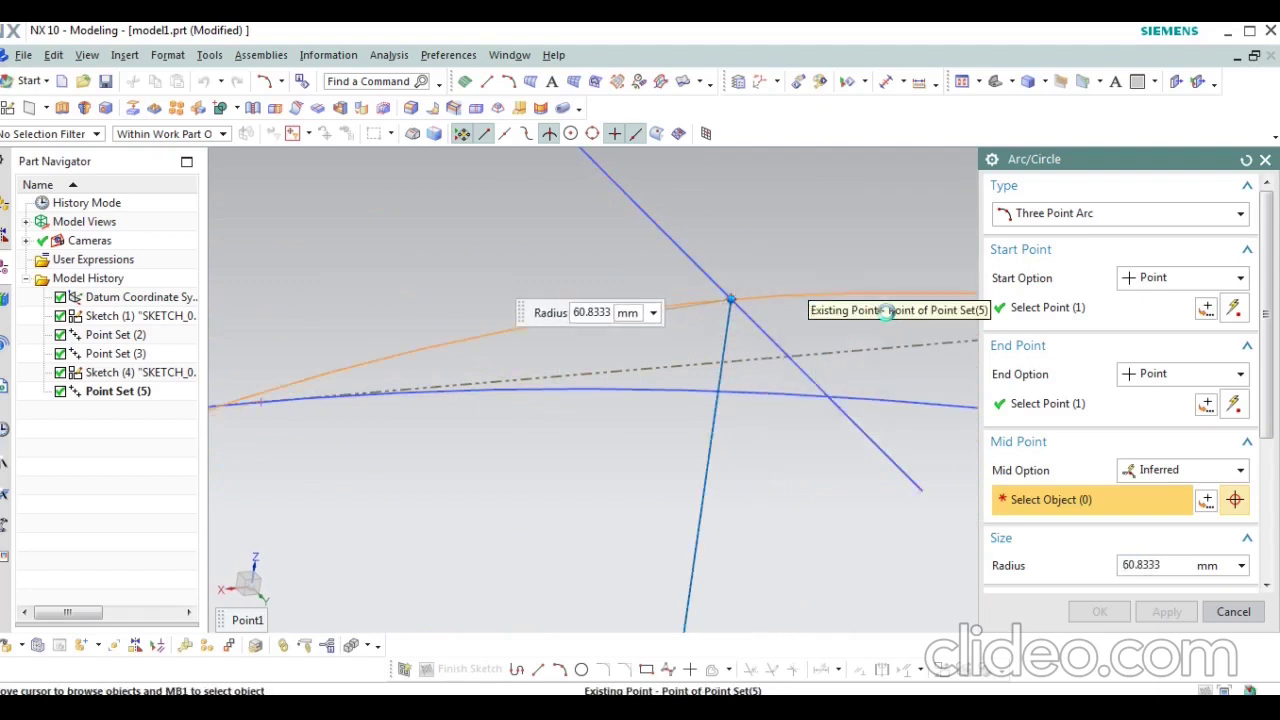
{"action": "scroll", "coordinate": [600, 268], "scroll_direction": "down", "scroll_amount": 3}
{"action": "mouse_move", "coordinate": [786, 304]}
{"action": "middle_mouse_down"}
{"action": "mouse_move", "coordinate": [934, 463]}
{"action": "mouse_move", "coordinate": [949, 511]}
{"action": "mouse_move", "coordinate": [892, 469]}
{"action": "middle_mouse_up"}
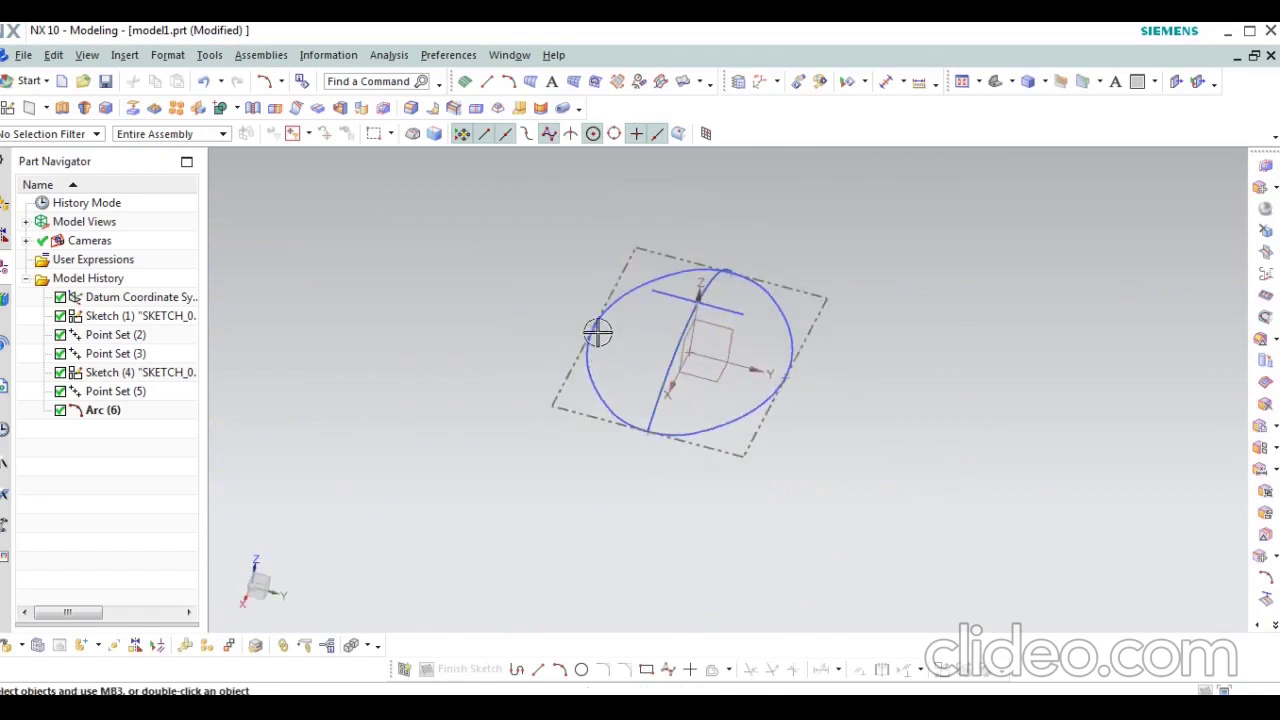
{"action": "scroll", "coordinate": [598, 333], "scroll_direction": "up", "scroll_amount": 3}
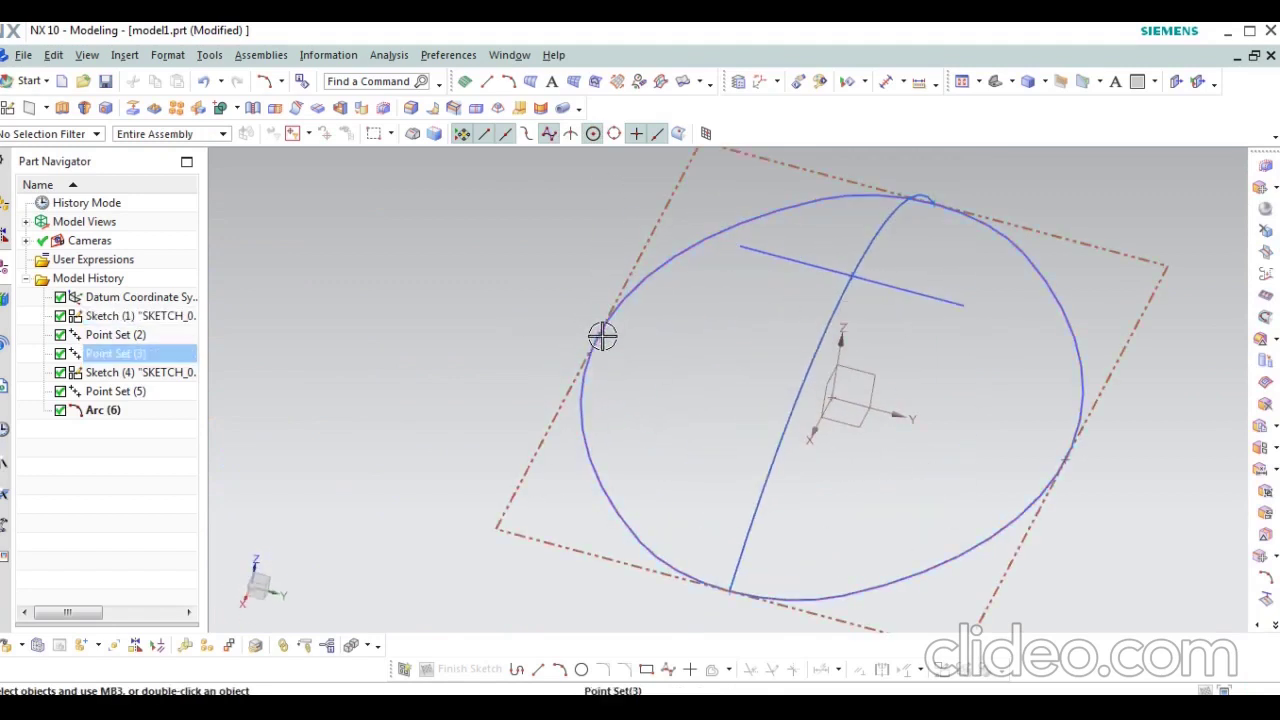
Step: Start a second three-point arc from the oval's left side to Point Set (3)'s point
{"action": "left_click", "coordinate": [603, 340]}
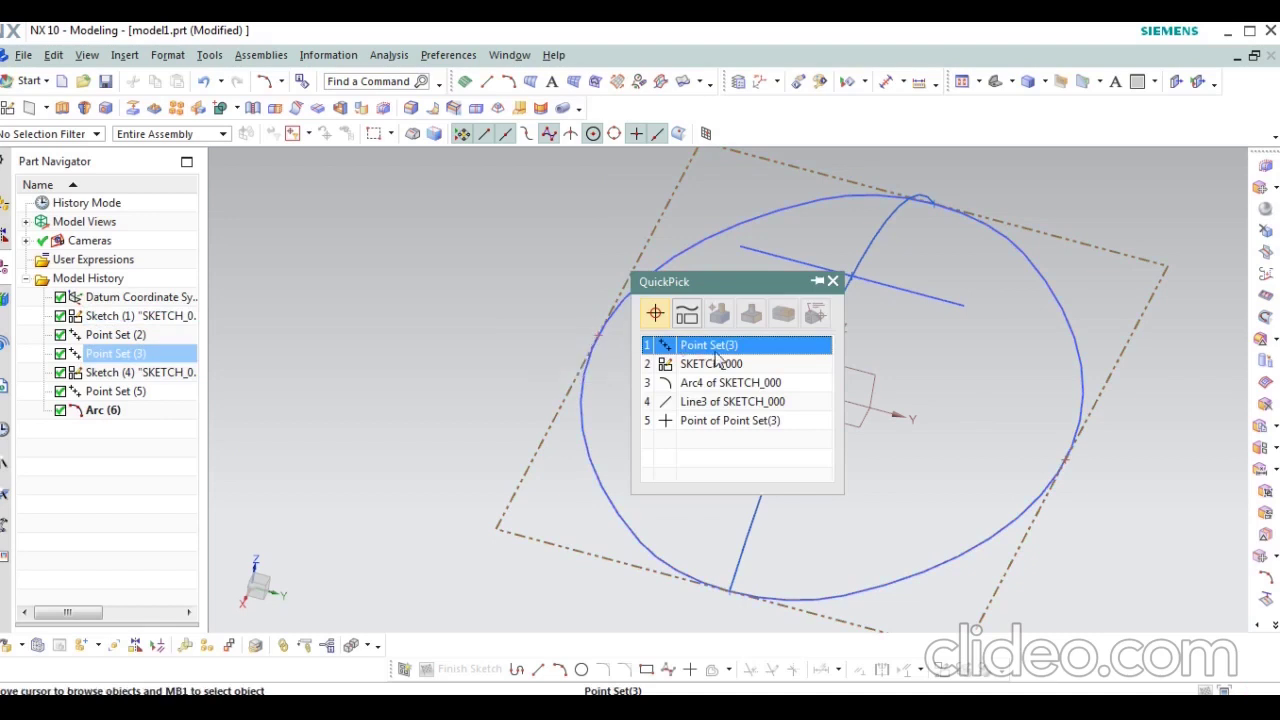
{"action": "left_click", "coordinate": [508, 81]}
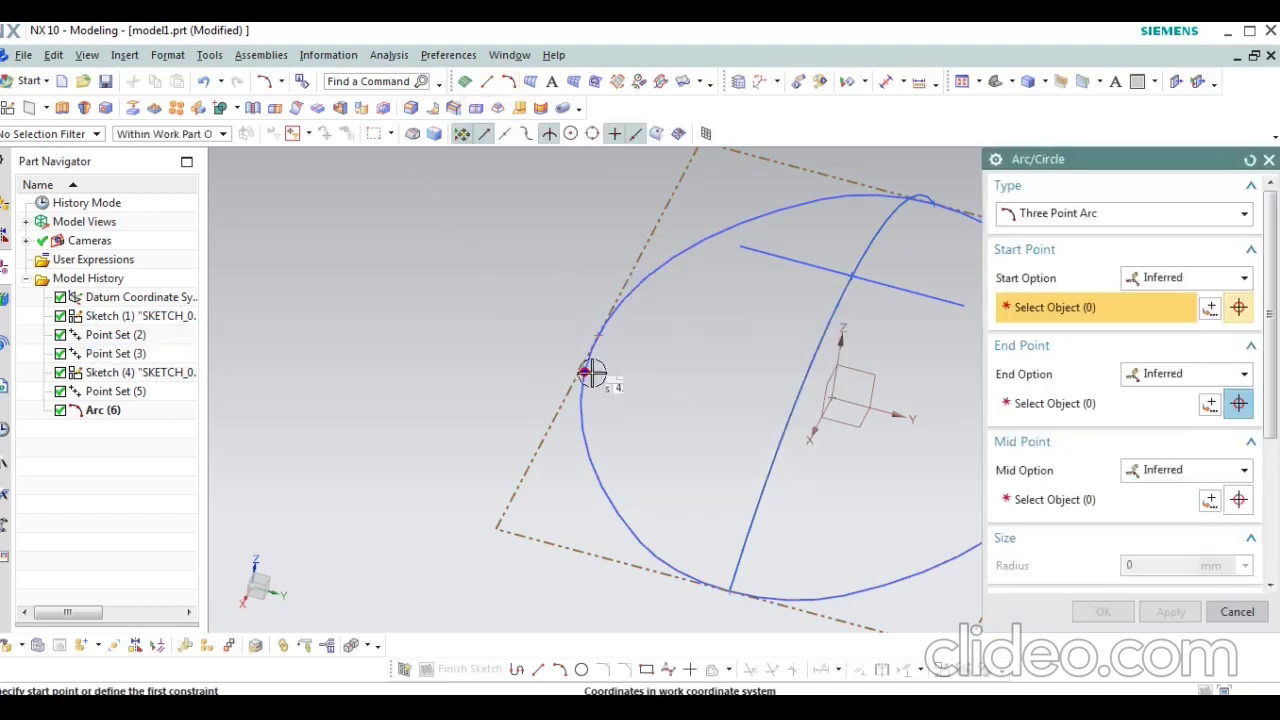
{"action": "left_click", "coordinate": [598, 338]}
{"action": "scroll", "coordinate": [657, 423], "scroll_direction": "down", "scroll_amount": 3}
{"action": "scroll", "coordinate": [620, 386], "scroll_direction": "up", "scroll_amount": 3}
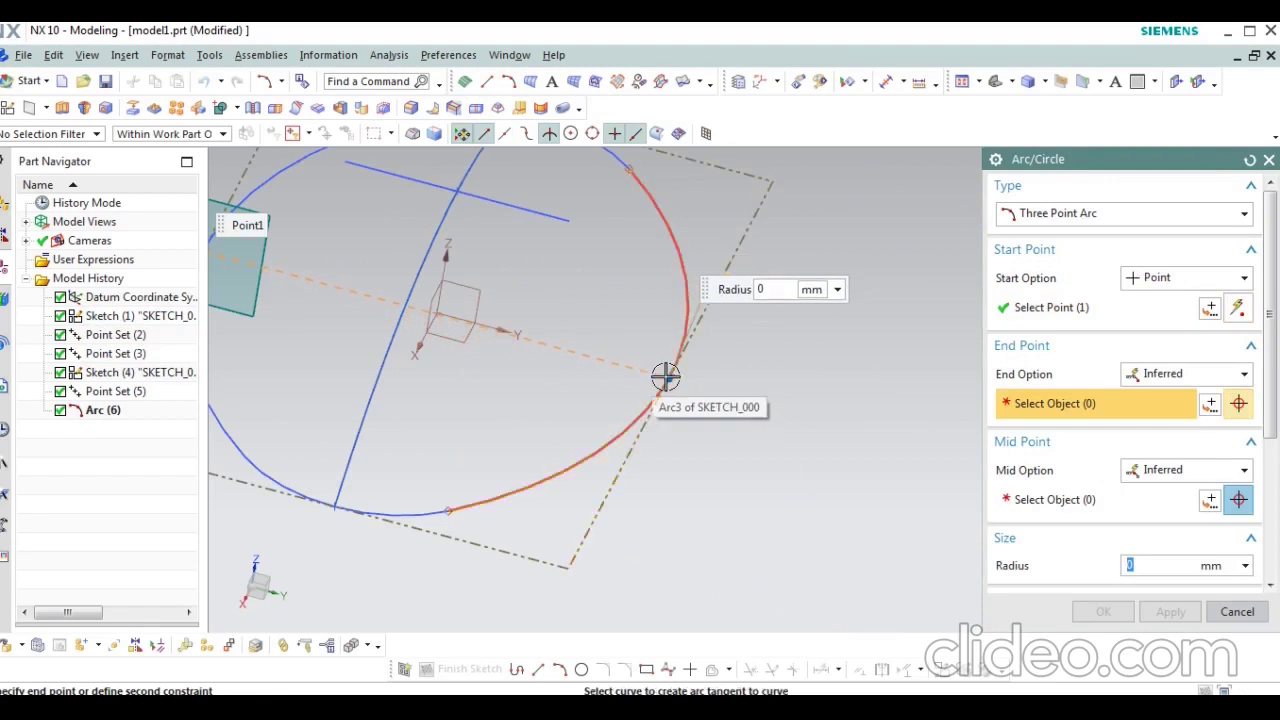
{"action": "left_click", "coordinate": [666, 378]}
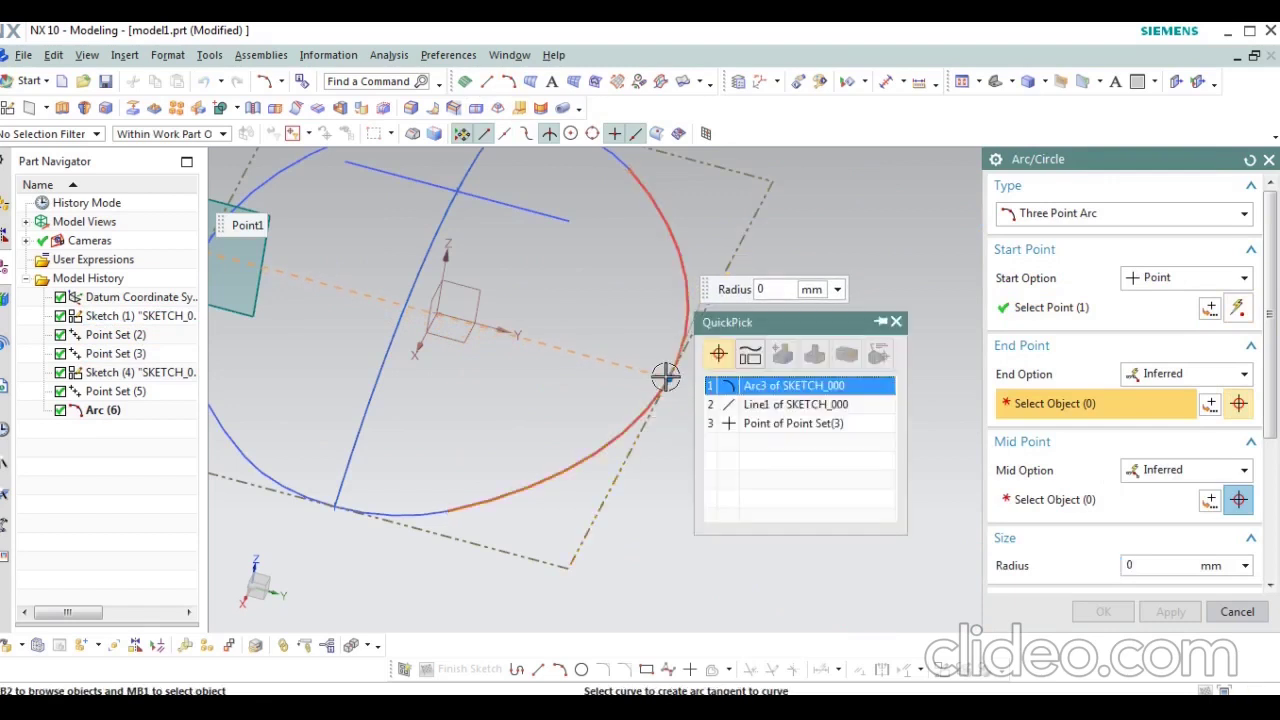
{"action": "left_click", "coordinate": [766, 423]}
Step: Pass the arc through the intersection point, creating Arc (7)
{"action": "scroll", "coordinate": [647, 347], "scroll_direction": "down", "scroll_amount": 3}
{"action": "scroll", "coordinate": [647, 347], "scroll_direction": "up", "scroll_amount": 3}
{"action": "scroll", "coordinate": [651, 443], "scroll_direction": "up", "scroll_amount": 3}
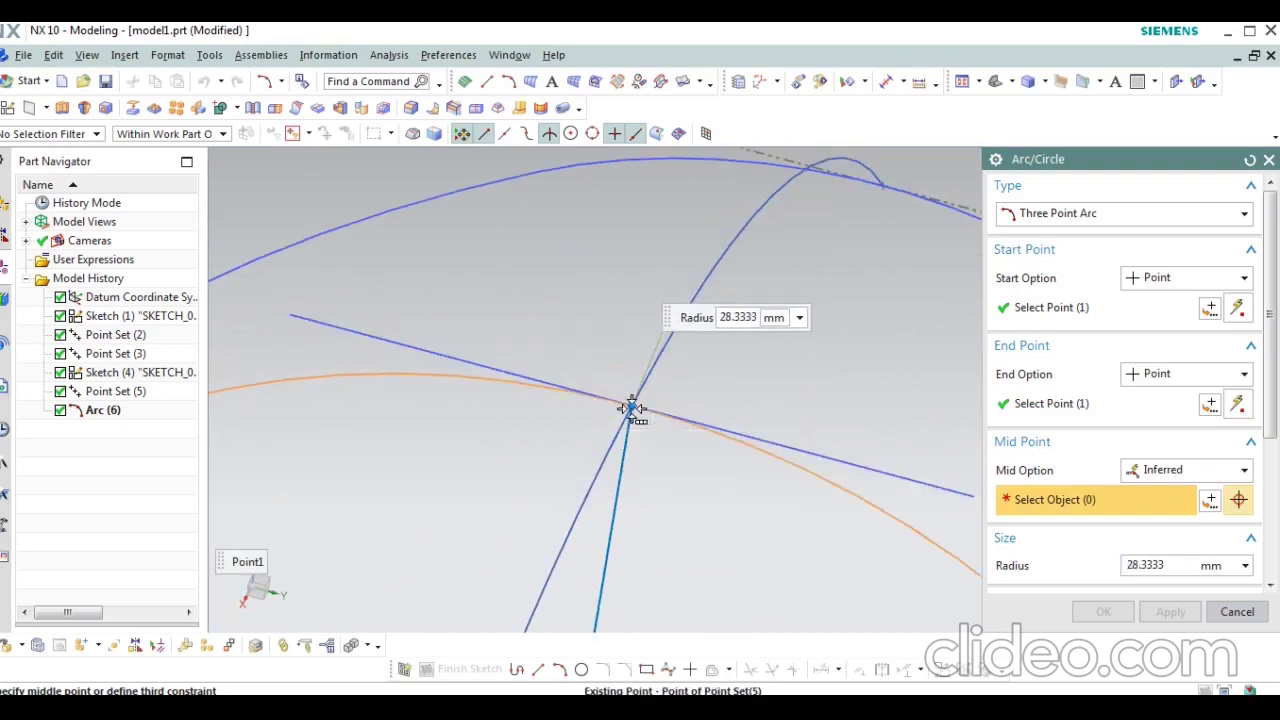
{"action": "left_click", "coordinate": [632, 408]}
{"action": "middle_click", "coordinate": [632, 408]}
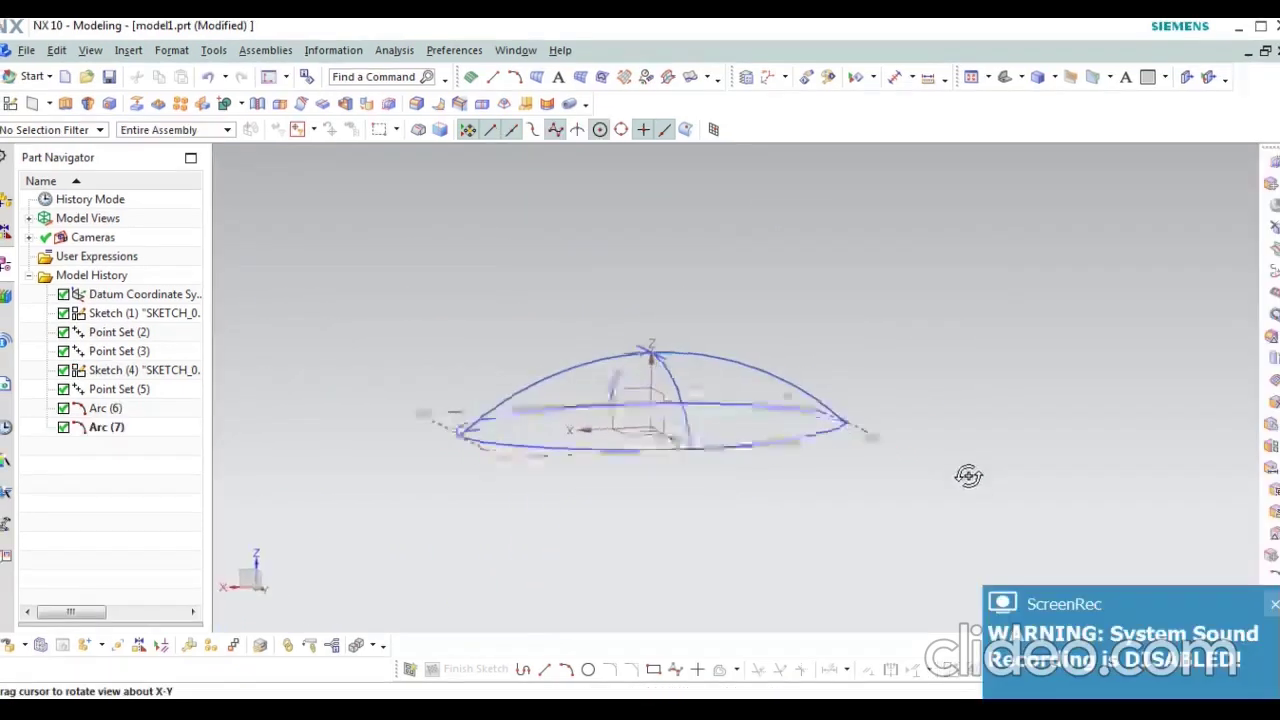
{"action": "left_click", "coordinate": [1274, 606]}
{"action": "mouse_move", "coordinate": [963, 537]}
{"action": "middle_mouse_down"}
{"action": "mouse_move", "coordinate": [903, 591]}
{"action": "mouse_move", "coordinate": [970, 535]}
{"action": "middle_mouse_up"}
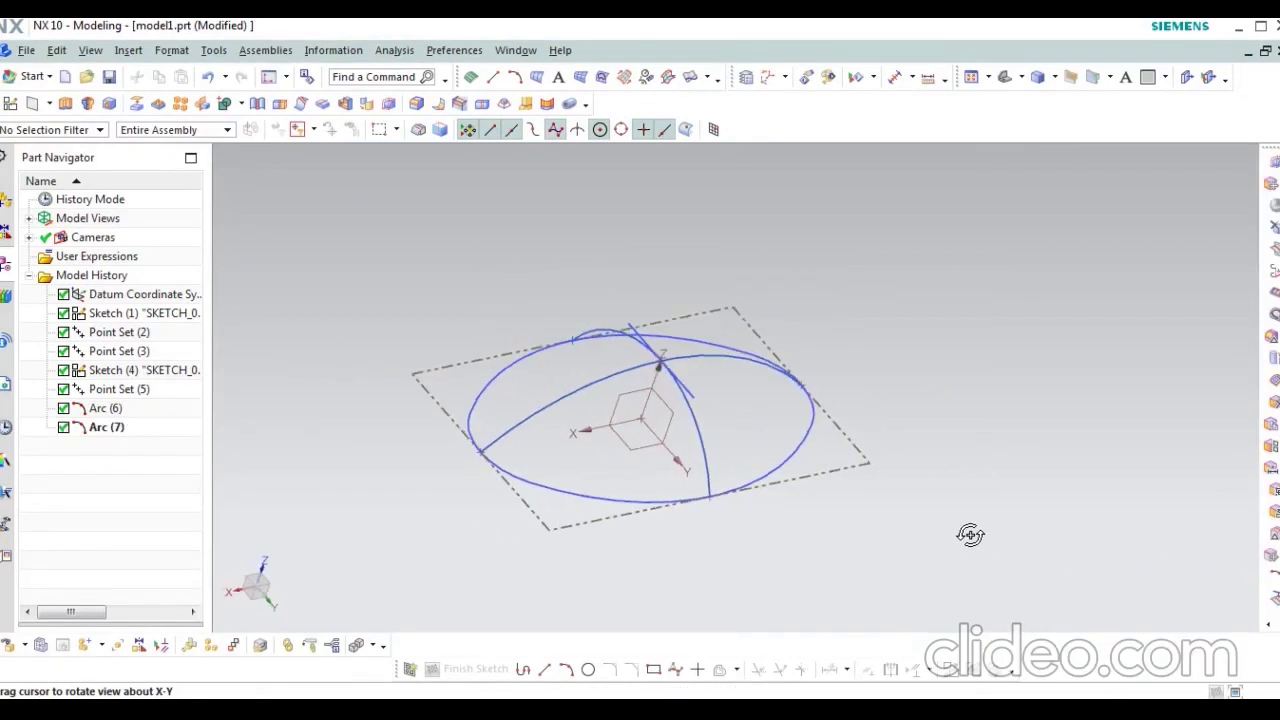
Step: Begin Through Curve Mesh with the oval's left tip point as the first primary
{"action": "left_click", "coordinate": [580, 77]}
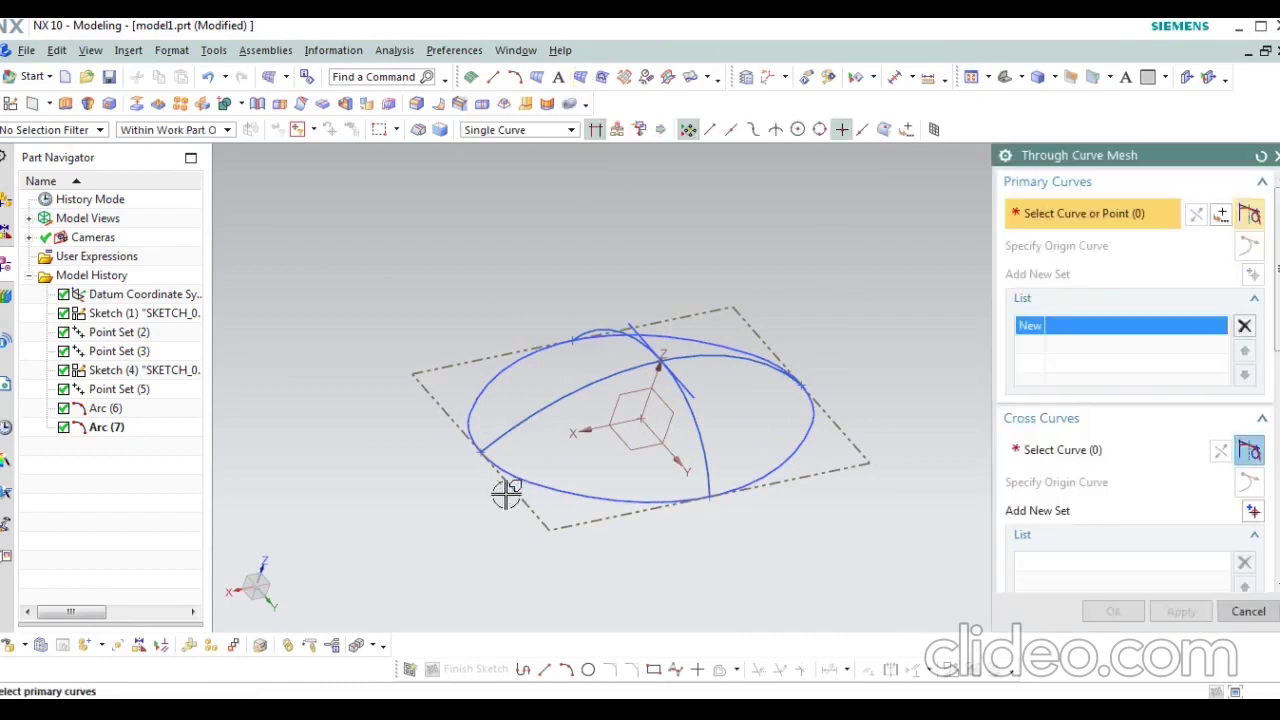
{"action": "scroll", "coordinate": [486, 450], "scroll_direction": "up", "scroll_amount": 2}
{"action": "scroll", "coordinate": [470, 468], "scroll_direction": "up", "scroll_amount": 3}
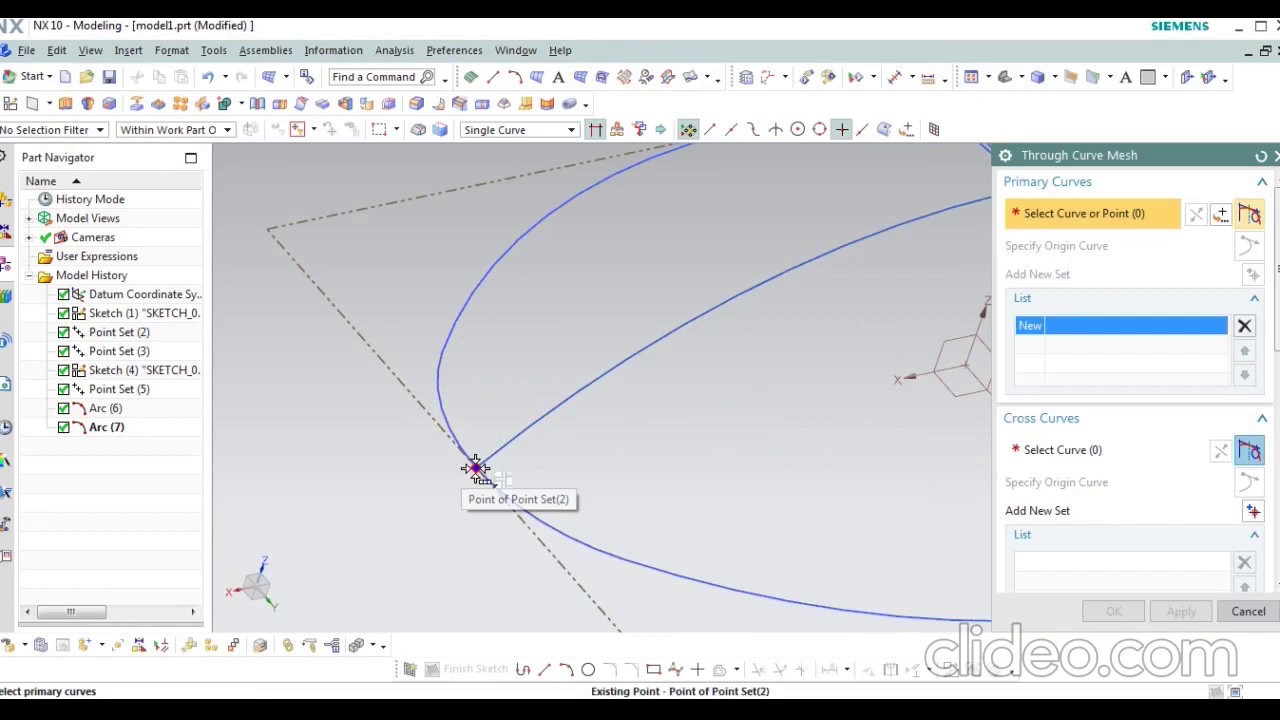
{"action": "left_click", "coordinate": [476, 468]}
{"action": "left_click", "coordinate": [594, 480]}
{"action": "scroll", "coordinate": [400, 410], "scroll_direction": "down", "scroll_amount": 5}
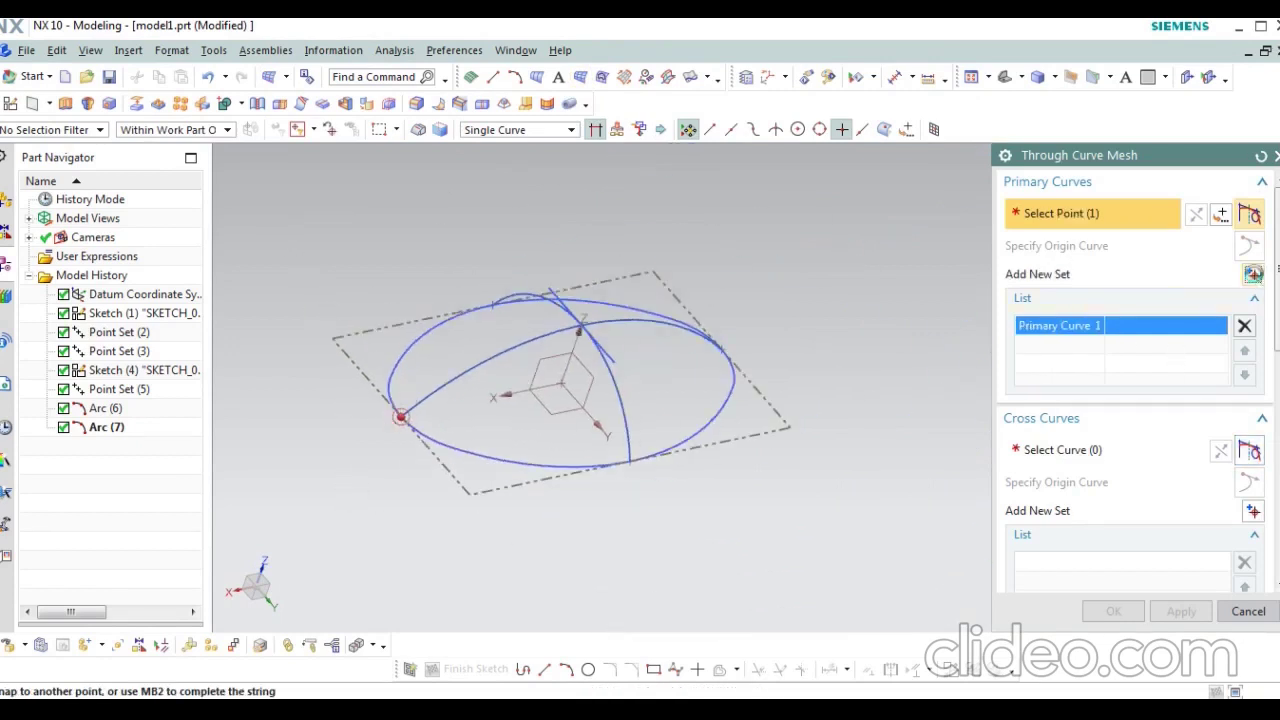
{"action": "left_click", "coordinate": [1253, 274]}
Step: Add the crossing arc and the oval's right tip point as second and third primaries
{"action": "scroll", "coordinate": [633, 375], "scroll_direction": "up", "scroll_amount": 2}
{"action": "left_click", "coordinate": [618, 430]}
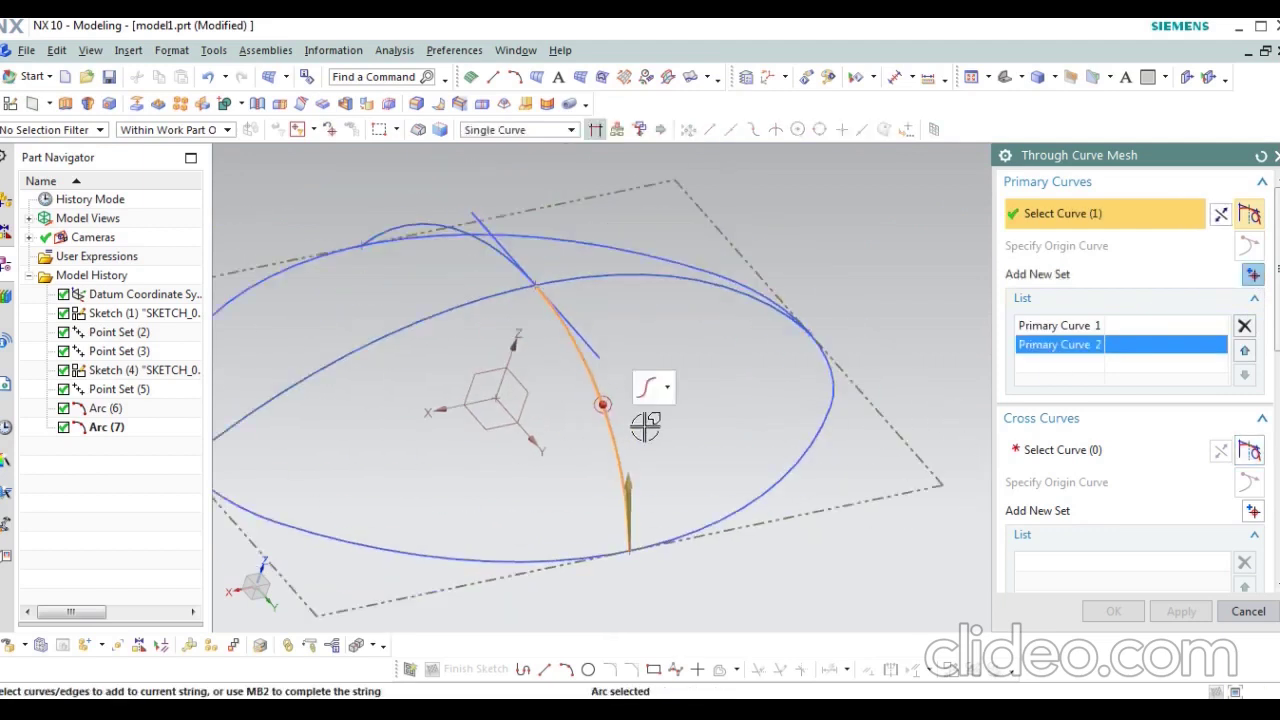
{"action": "middle_click_drag", "start_coordinate": [646, 426], "coordinate": [529, 257]}
{"action": "left_click", "coordinate": [460, 287]}
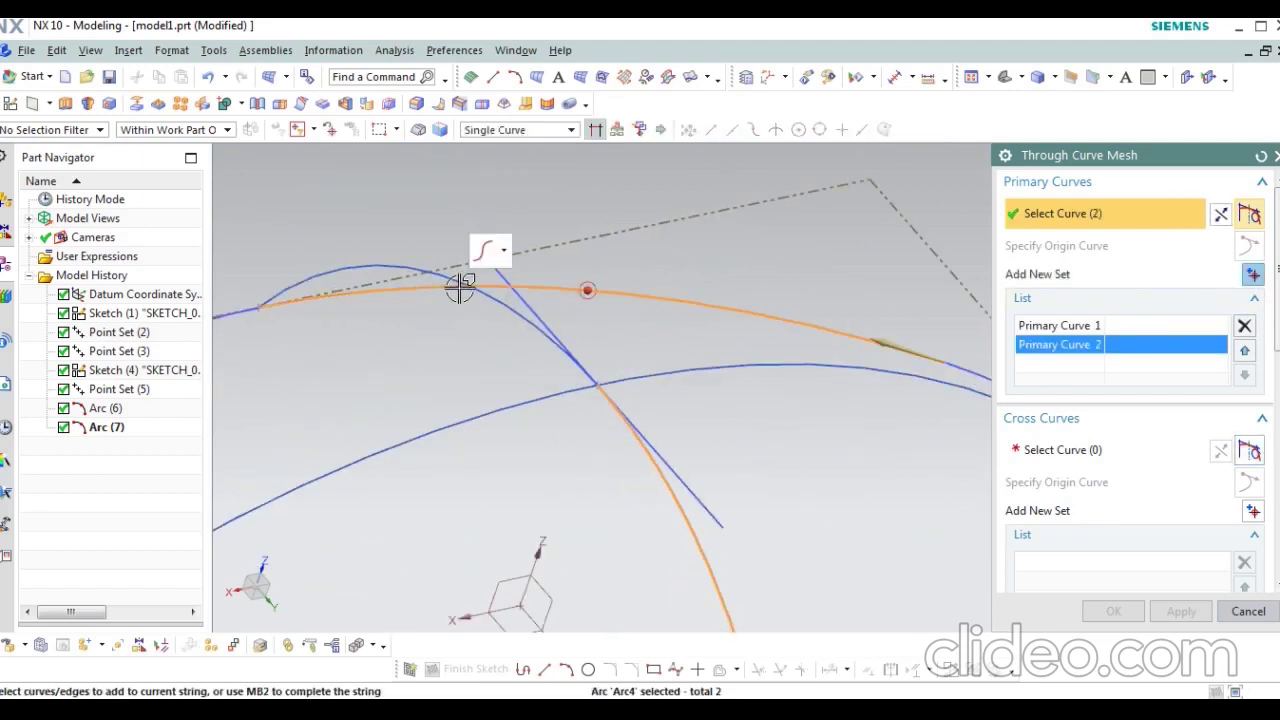
{"action": "left_click", "coordinate": [680, 300], "text": "shift"}
{"action": "left_click", "coordinate": [506, 311]}
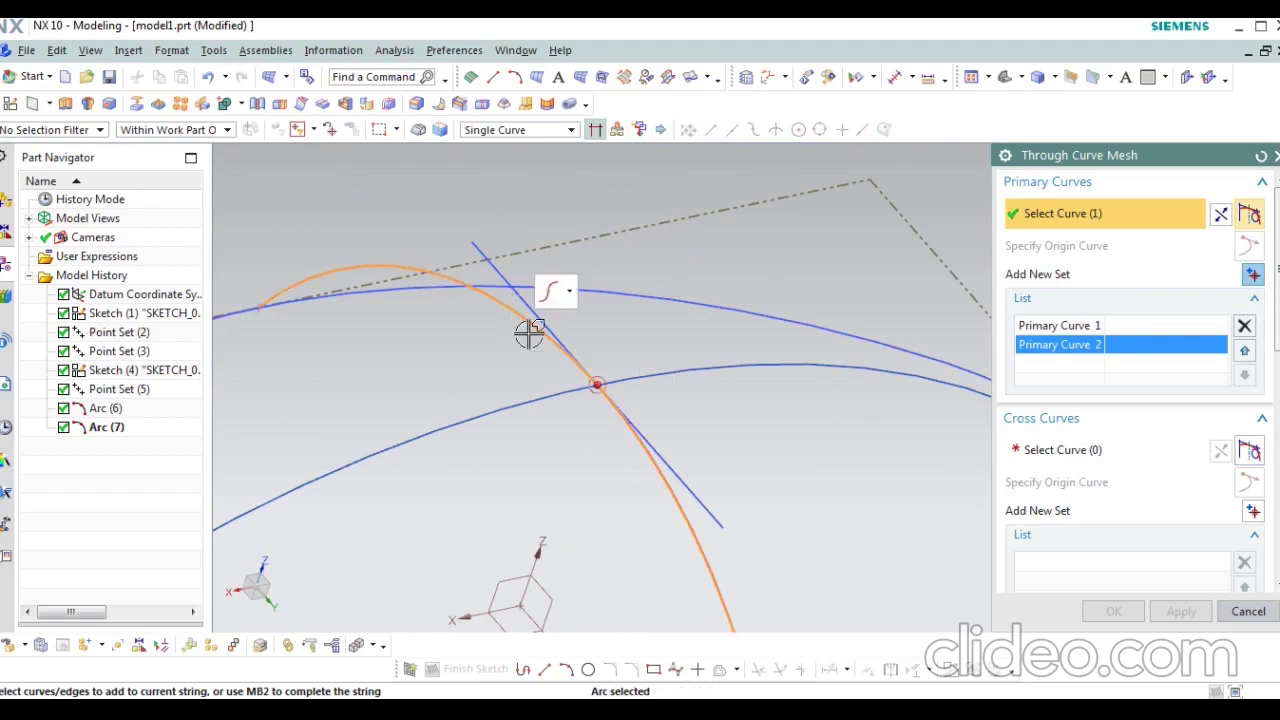
{"action": "middle_click_drag", "start_coordinate": [528, 334], "coordinate": [734, 434]}
{"action": "middle_click", "coordinate": [857, 429]}
{"action": "scroll", "coordinate": [818, 404], "scroll_direction": "up", "scroll_amount": 2}
{"action": "scroll", "coordinate": [818, 404], "scroll_direction": "up", "scroll_amount": 1}
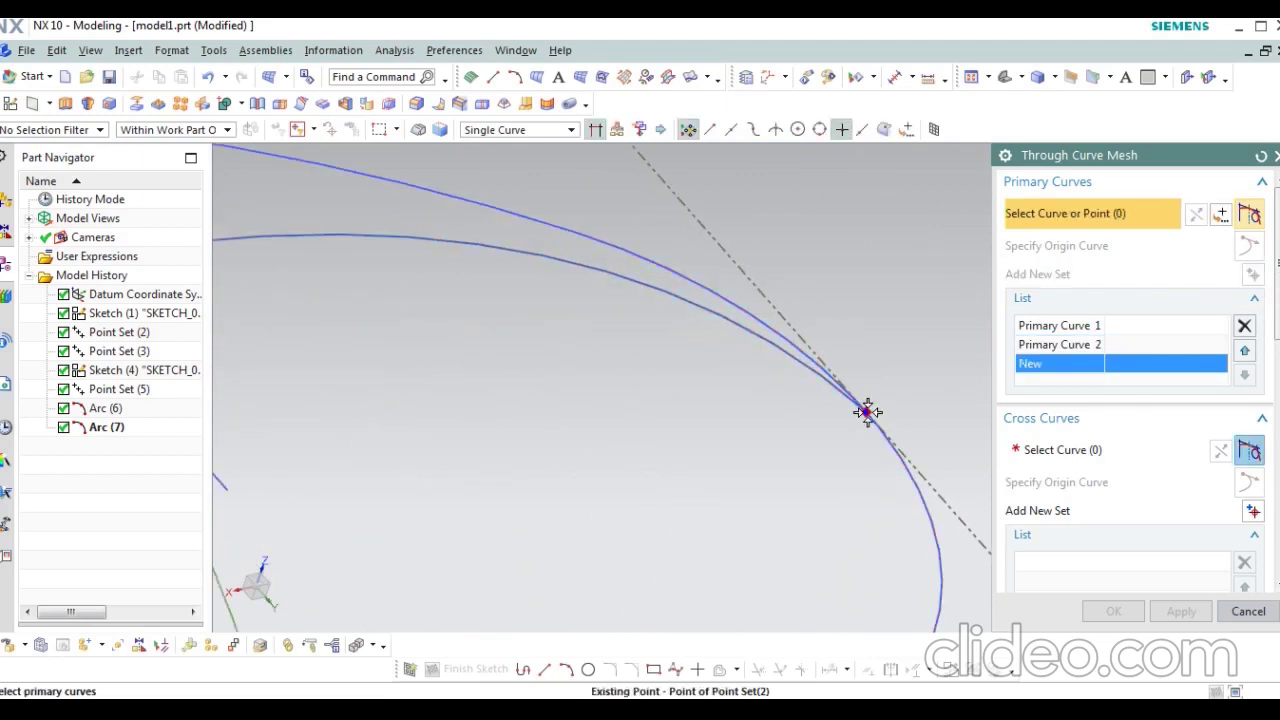
{"action": "left_click", "coordinate": [866, 410]}
{"action": "scroll", "coordinate": [668, 445], "scroll_direction": "down", "scroll_amount": 2}
{"action": "scroll", "coordinate": [668, 445], "scroll_direction": "down", "scroll_amount": 2}
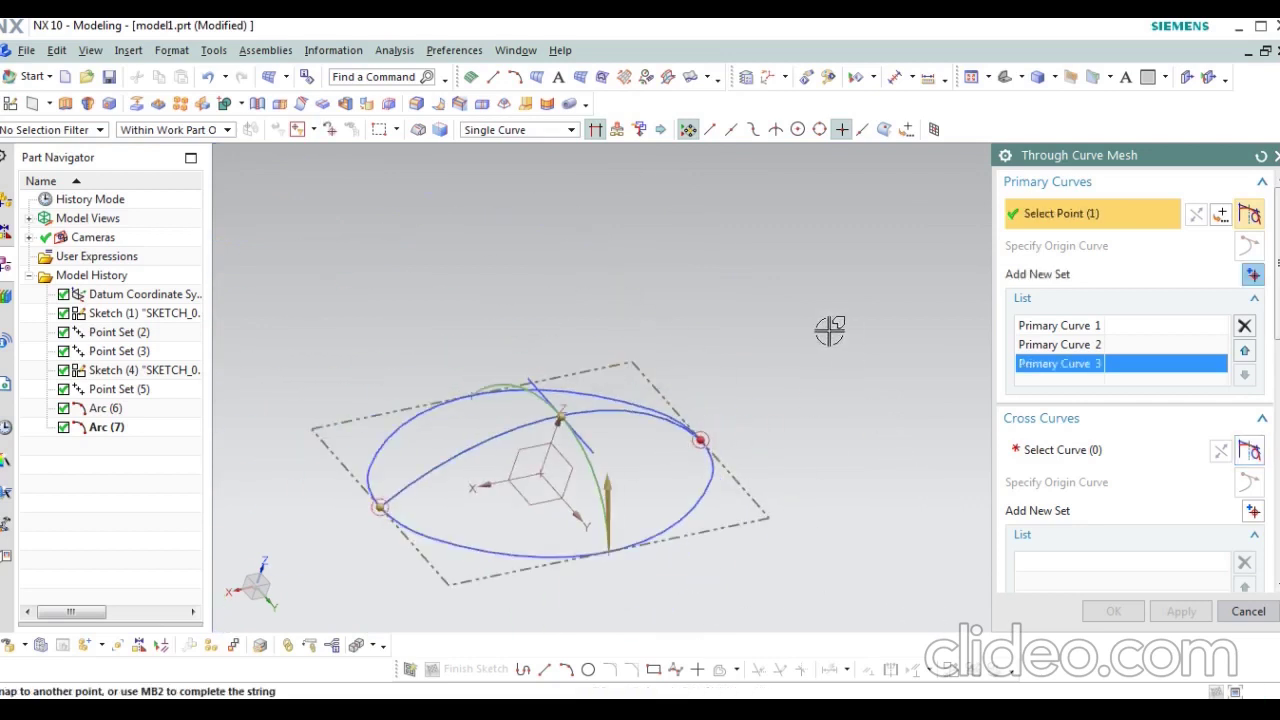
{"action": "left_click", "coordinate": [1128, 457]}
Step: Select the lower oval pieces as the first cross curve
{"action": "left_click", "coordinate": [426, 523]}
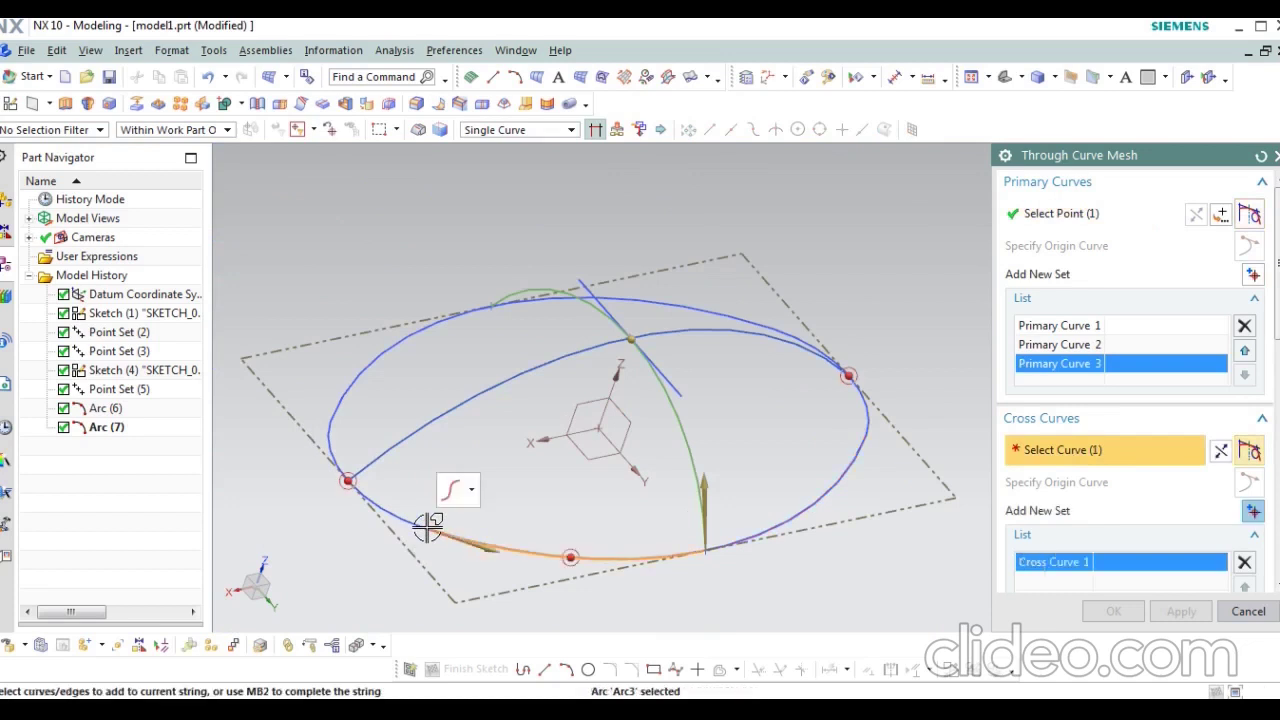
{"action": "scroll", "coordinate": [409, 520], "scroll_direction": "up", "scroll_amount": 3}
{"action": "left_click", "coordinate": [391, 502]}
{"action": "scroll", "coordinate": [514, 537], "scroll_direction": "down", "scroll_amount": 3}
{"action": "scroll", "coordinate": [749, 543], "scroll_direction": "up", "scroll_amount": 2}
{"action": "scroll", "coordinate": [803, 477], "scroll_direction": "up", "scroll_amount": 2}
{"action": "scroll", "coordinate": [747, 526], "scroll_direction": "down", "scroll_amount": 4}
{"action": "scroll", "coordinate": [747, 526], "scroll_direction": "up", "scroll_amount": 3}
{"action": "left_click", "coordinate": [721, 409]}
{"action": "scroll", "coordinate": [777, 483], "scroll_direction": "down", "scroll_amount": 3}
{"action": "scroll", "coordinate": [843, 381], "scroll_direction": "down", "scroll_amount": 2}
{"action": "middle_click", "coordinate": [886, 363]}
Step: Add the other arc as the second cross curve
{"action": "mouse_move", "coordinate": [886, 363]}
{"action": "middle_mouse_down"}
{"action": "mouse_move", "coordinate": [786, 451]}
{"action": "mouse_move", "coordinate": [676, 410]}
{"action": "middle_mouse_up"}
{"action": "scroll", "coordinate": [676, 410], "scroll_direction": "up", "scroll_amount": 3}
{"action": "scroll", "coordinate": [666, 400], "scroll_direction": "down", "scroll_amount": 3}
{"action": "scroll", "coordinate": [654, 420], "scroll_direction": "up", "scroll_amount": 3}
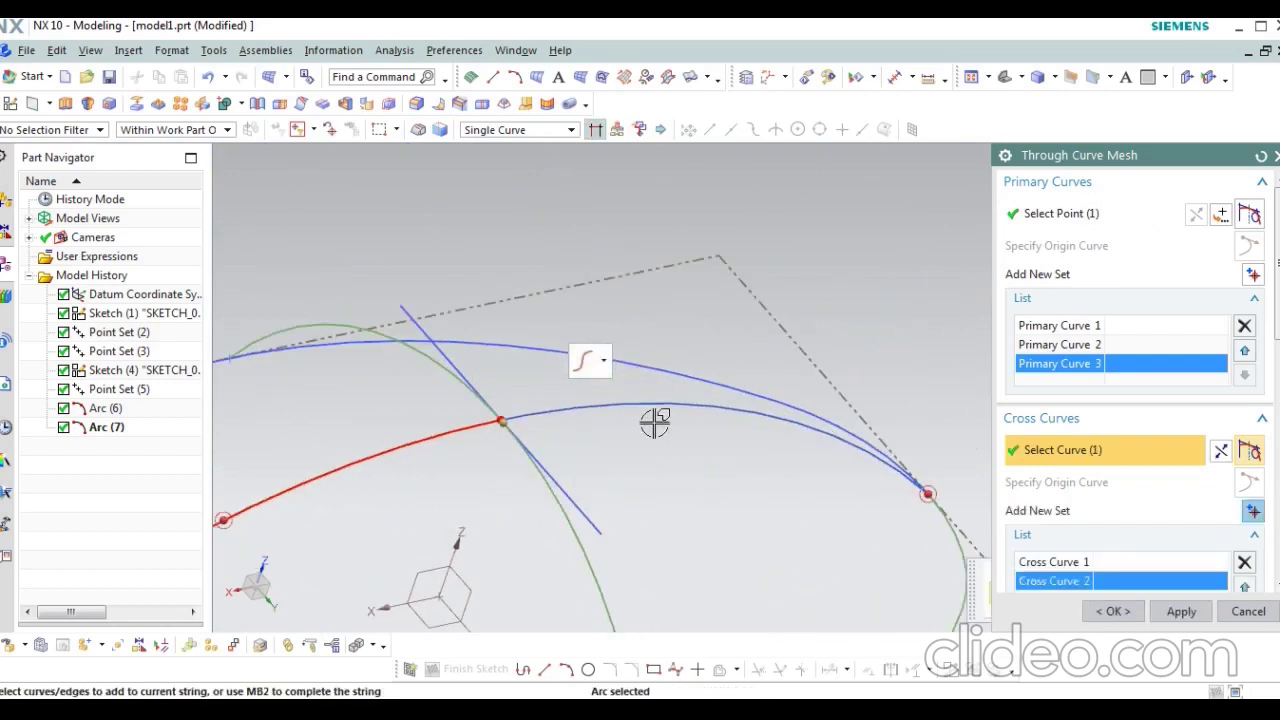
{"action": "left_click", "coordinate": [652, 400]}
{"action": "scroll", "coordinate": [652, 397], "scroll_direction": "down", "scroll_amount": 3}
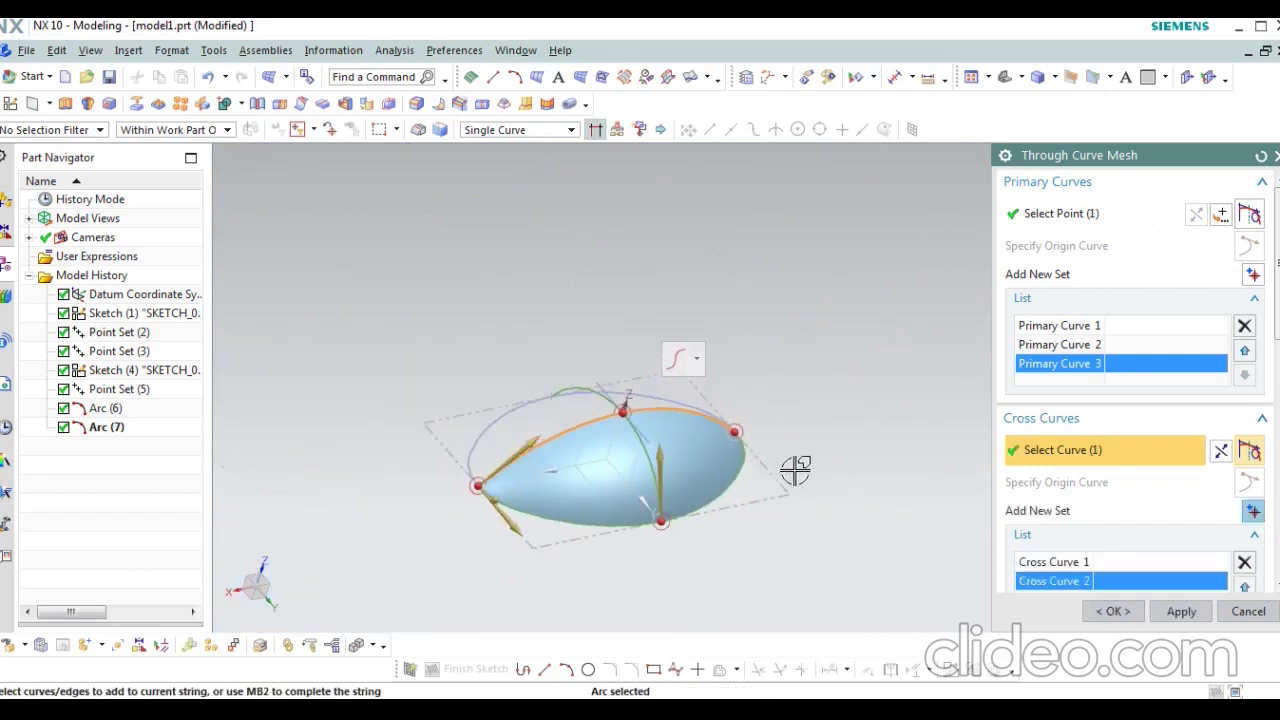
{"action": "middle_click", "coordinate": [879, 367]}
Step: Set the upper oval pieces as the third cross curve and create the dome surface
{"action": "scroll", "coordinate": [457, 491], "scroll_direction": "up", "scroll_amount": 5}
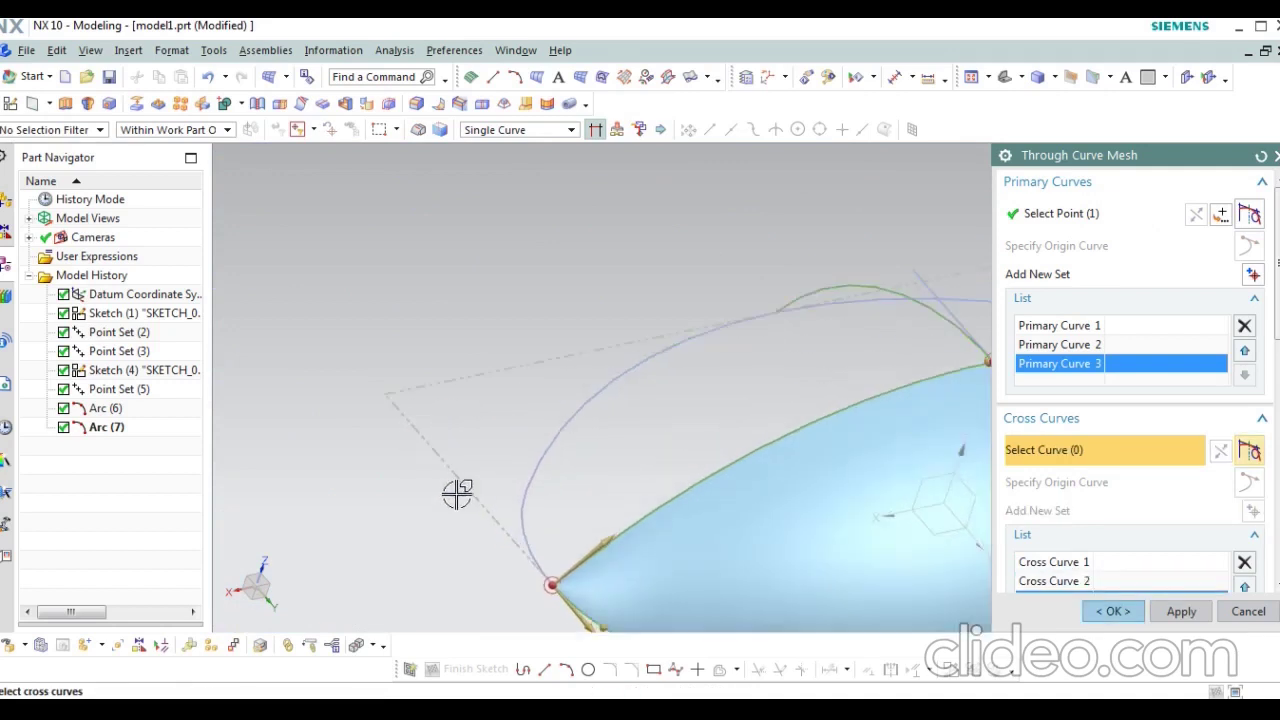
{"action": "scroll", "coordinate": [549, 523], "scroll_direction": "up", "scroll_amount": 1}
{"action": "left_click", "coordinate": [551, 530]}
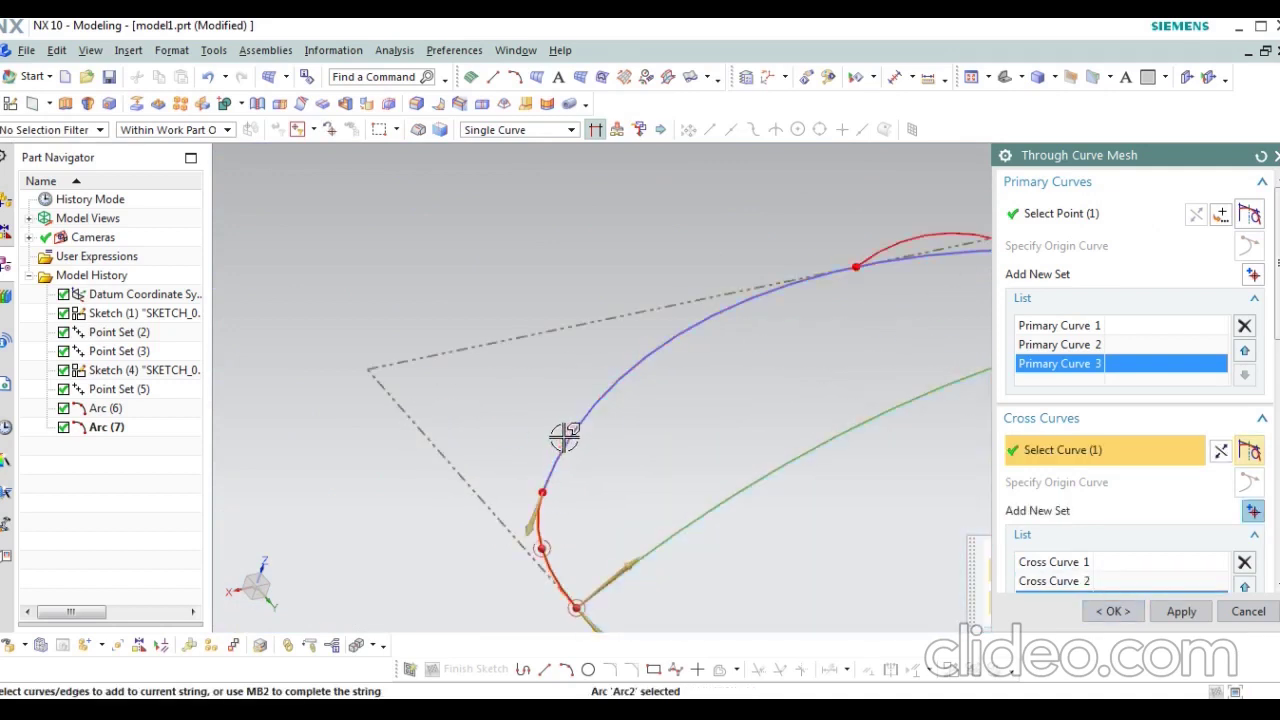
{"action": "left_click", "coordinate": [563, 434]}
{"action": "scroll", "coordinate": [529, 434], "scroll_direction": "down", "scroll_amount": 3}
{"action": "scroll", "coordinate": [820, 378], "scroll_direction": "up", "scroll_amount": 3}
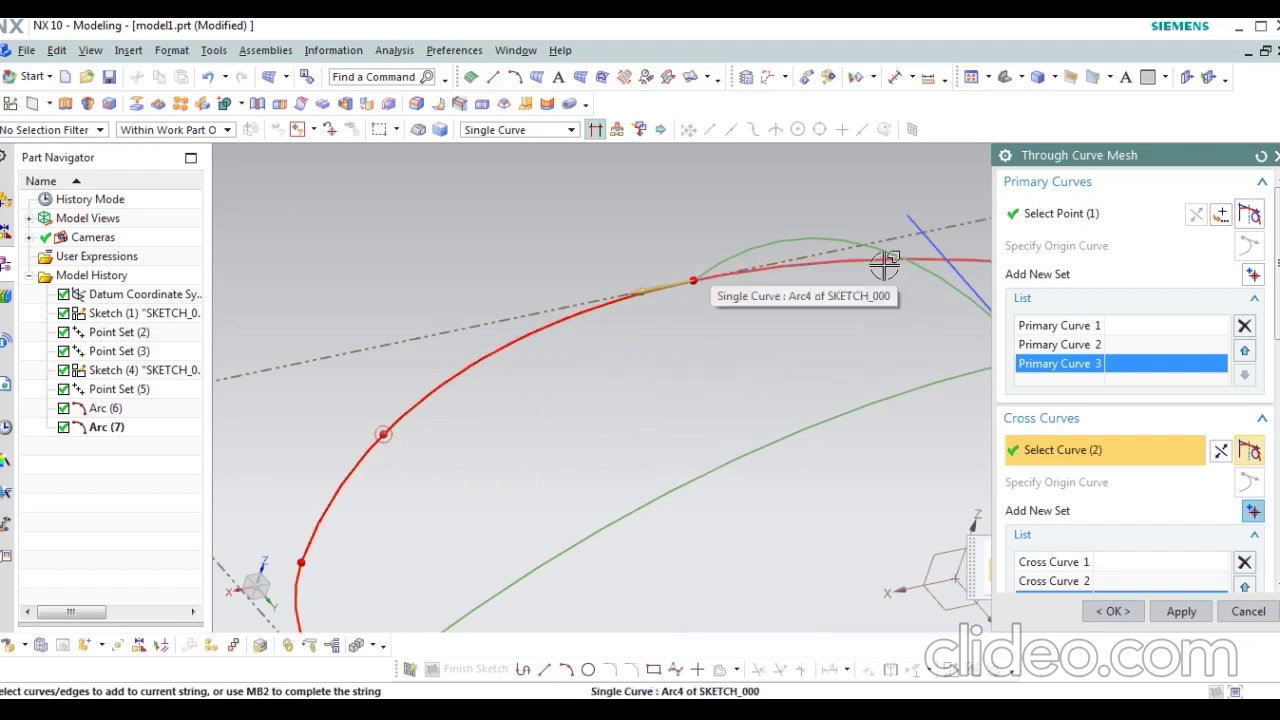
{"action": "scroll", "coordinate": [503, 271], "scroll_direction": "down", "scroll_amount": 3}
{"action": "scroll", "coordinate": [803, 297], "scroll_direction": "up", "scroll_amount": 3}
{"action": "left_click", "coordinate": [803, 297]}
{"action": "scroll", "coordinate": [780, 289], "scroll_direction": "down", "scroll_amount": 2}
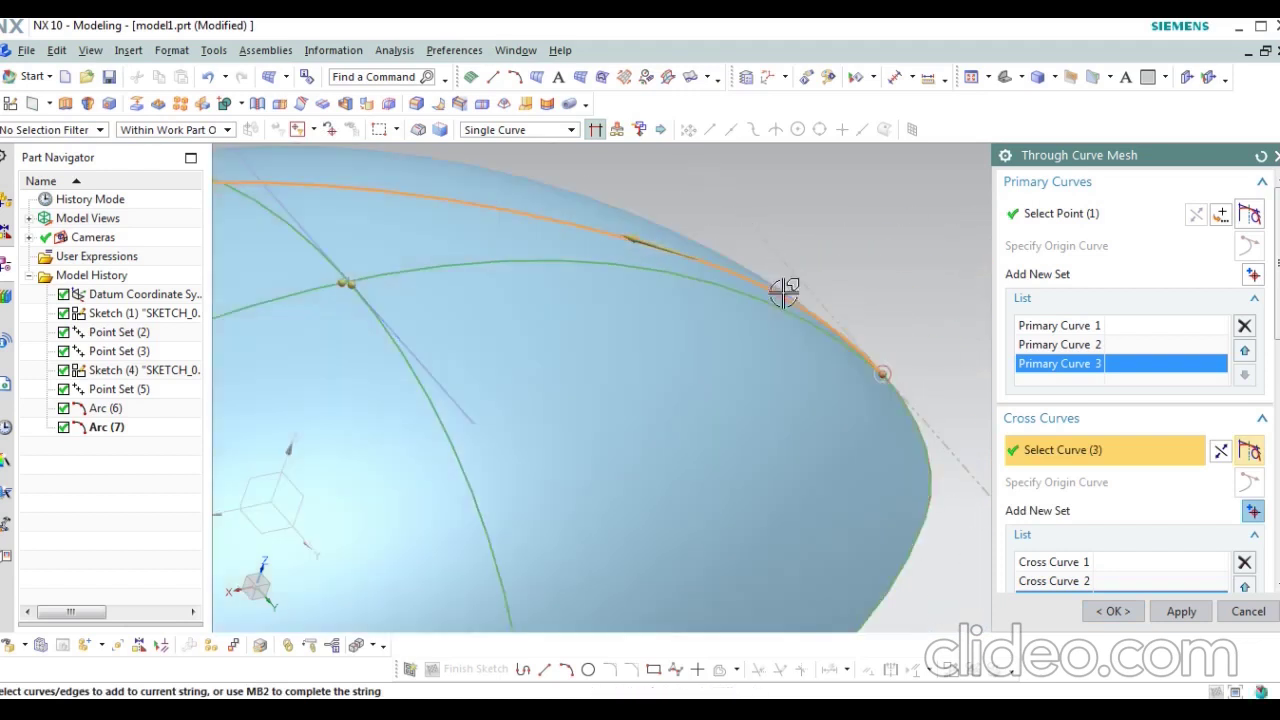
{"action": "scroll", "coordinate": [846, 409], "scroll_direction": "down", "scroll_amount": 2}
{"action": "middle_click_drag", "start_coordinate": [846, 409], "coordinate": [803, 369]}
{"action": "middle_click_drag", "start_coordinate": [831, 600], "coordinate": [598, 543]}
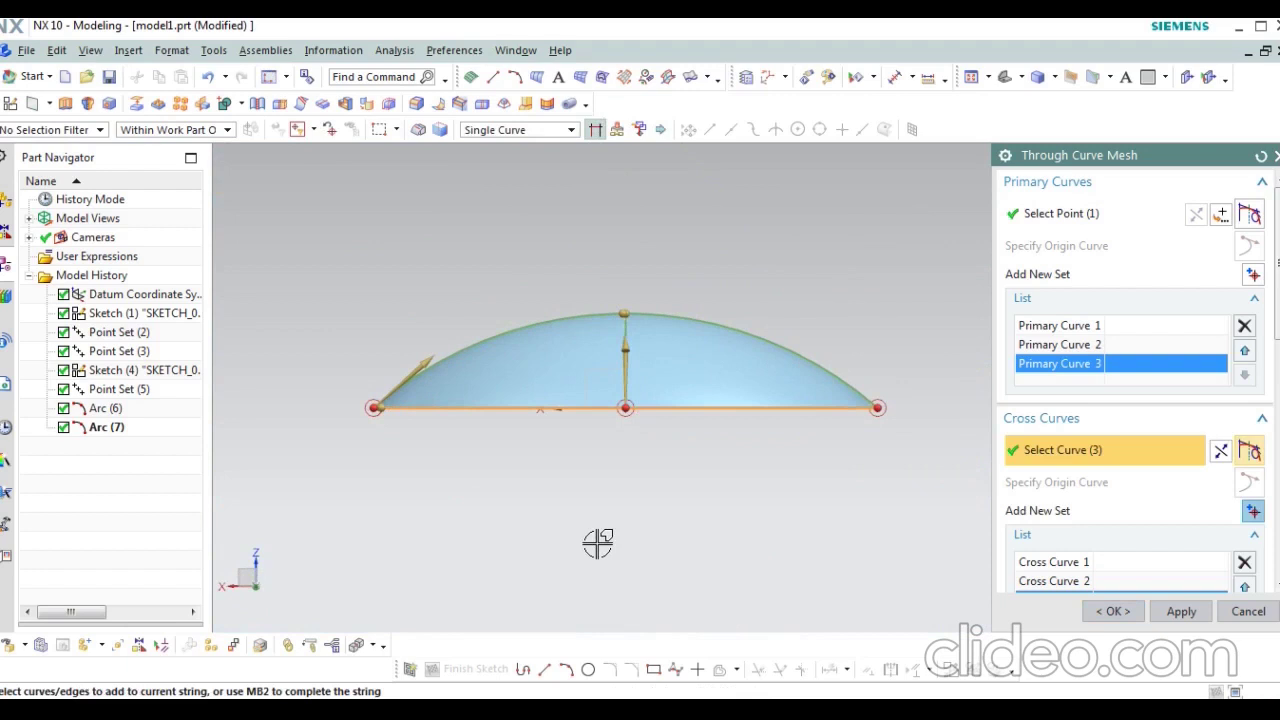
{"action": "left_click", "coordinate": [1181, 612]}
{"action": "mouse_move", "coordinate": [829, 540]}
{"action": "middle_mouse_down"}
{"action": "mouse_move", "coordinate": [766, 517]}
{"action": "mouse_move", "coordinate": [821, 522]}
{"action": "middle_mouse_up"}
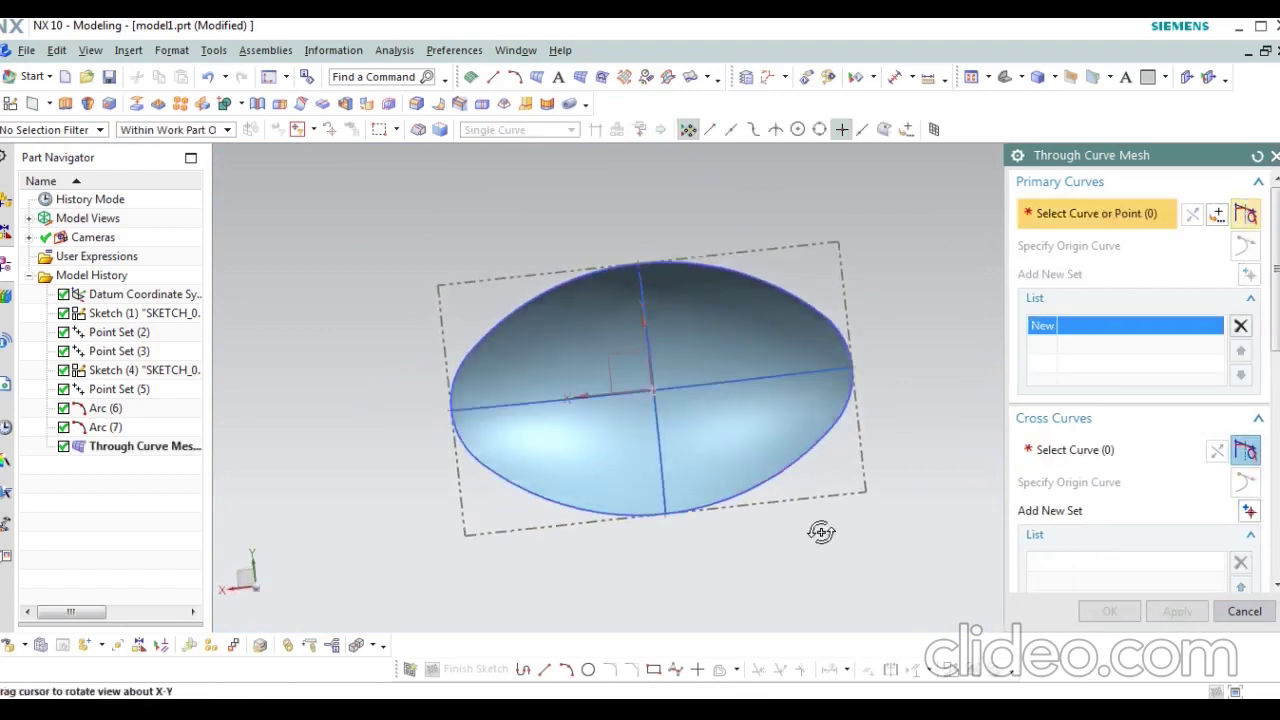
Step: Close the Through Curve Mesh dialog, keeping the finished dome, and orbit to an oblique view
{"action": "left_click", "coordinate": [1245, 612]}
{"action": "mouse_move", "coordinate": [958, 495]}
{"action": "middle_mouse_down"}
{"action": "mouse_move", "coordinate": [954, 560]}
{"action": "mouse_move", "coordinate": [971, 549]}
{"action": "mouse_move", "coordinate": [941, 554]}
{"action": "mouse_move", "coordinate": [723, 429]}
{"action": "mouse_move", "coordinate": [689, 369]}
{"action": "mouse_move", "coordinate": [809, 397]}
{"action": "mouse_move", "coordinate": [817, 496]}
{"action": "mouse_move", "coordinate": [841, 446]}
{"action": "middle_mouse_up"}
{"action": "scroll", "coordinate": [629, 254], "scroll_direction": "up", "scroll_amount": 3}
{"action": "scroll", "coordinate": [789, 277], "scroll_direction": "down", "scroll_amount": 3}
{"action": "mouse_move", "coordinate": [789, 277]}
{"action": "middle_mouse_down"}
{"action": "mouse_move", "coordinate": [840, 291]}
{"action": "mouse_move", "coordinate": [793, 292]}
{"action": "mouse_move", "coordinate": [789, 274]}
{"action": "middle_mouse_up"}
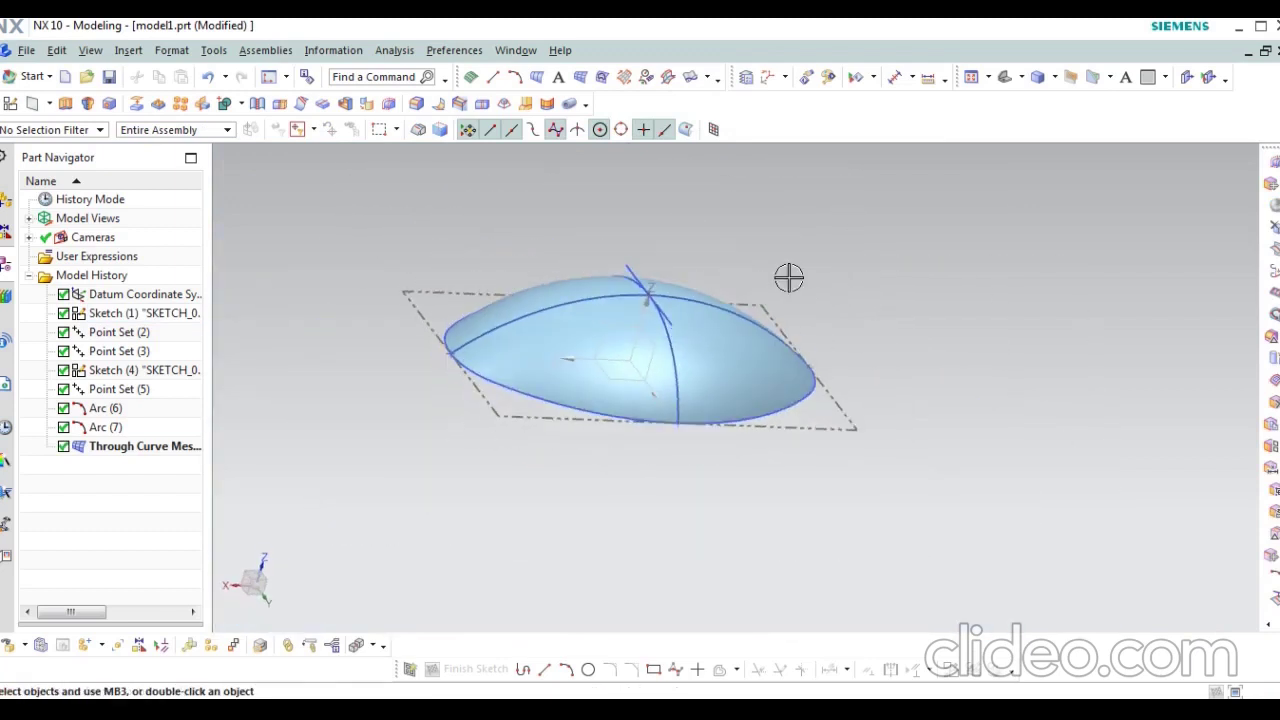
{"action": "scroll", "coordinate": [543, 323], "scroll_direction": "up", "scroll_amount": 2}
{"action": "scroll", "coordinate": [809, 431], "scroll_direction": "down", "scroll_amount": 3}
Step: Tilt the dome to a steeper oblique view and zoom in to inspect its surface
{"action": "mouse_move", "coordinate": [809, 431]}
{"action": "middle_mouse_down"}
{"action": "mouse_move", "coordinate": [812, 475]}
{"action": "mouse_move", "coordinate": [863, 463]}
{"action": "mouse_move", "coordinate": [777, 420]}
{"action": "middle_mouse_up"}
{"action": "scroll", "coordinate": [666, 320], "scroll_direction": "up", "scroll_amount": 2}
{"action": "scroll", "coordinate": [463, 409], "scroll_direction": "up", "scroll_amount": 2}
{"action": "scroll", "coordinate": [463, 409], "scroll_direction": "up", "scroll_amount": 1}
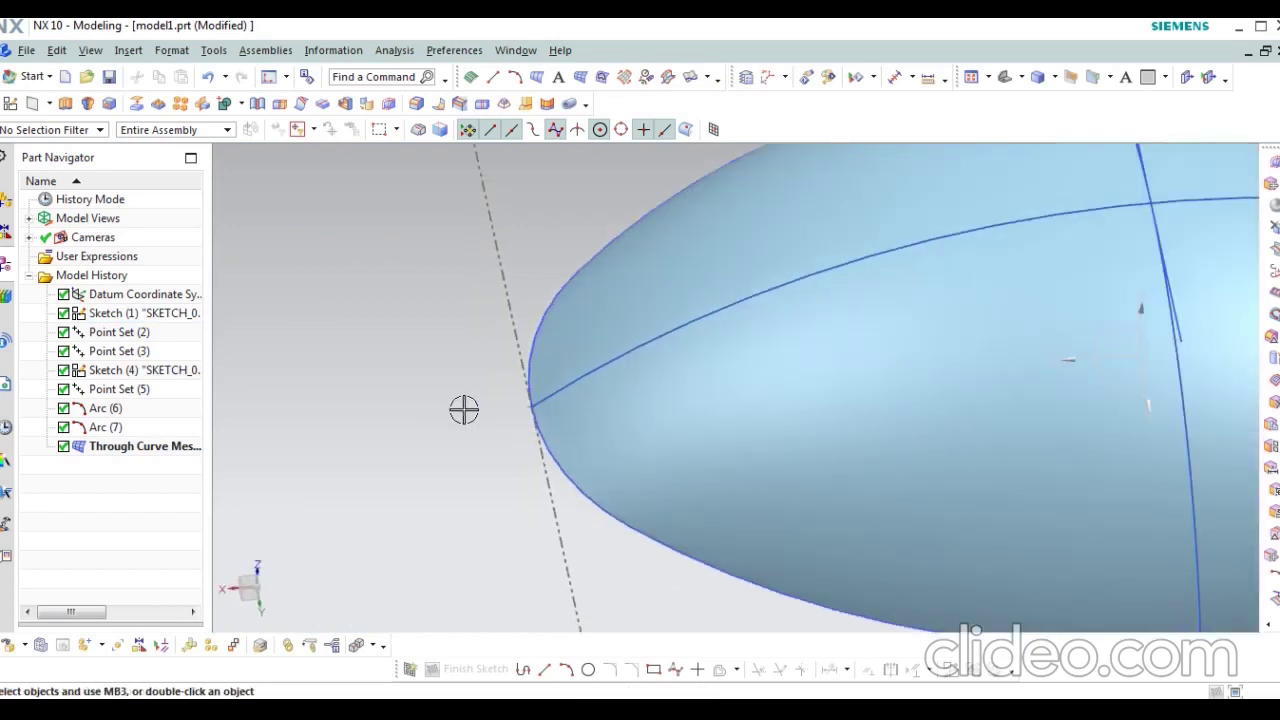
{"action": "scroll", "coordinate": [463, 409], "scroll_direction": "down", "scroll_amount": 2}
Step: Check the dome edge-on with the F8 side view, then return to an oblique whole-dome view
{"action": "mouse_move", "coordinate": [758, 485]}
{"action": "middle_mouse_down"}
{"action": "mouse_move", "coordinate": [809, 489]}
{"action": "mouse_move", "coordinate": [768, 489]}
{"action": "mouse_move", "coordinate": [752, 449]}
{"action": "mouse_move", "coordinate": [746, 291]}
{"action": "middle_mouse_up"}
{"action": "key", "text": "F8"}
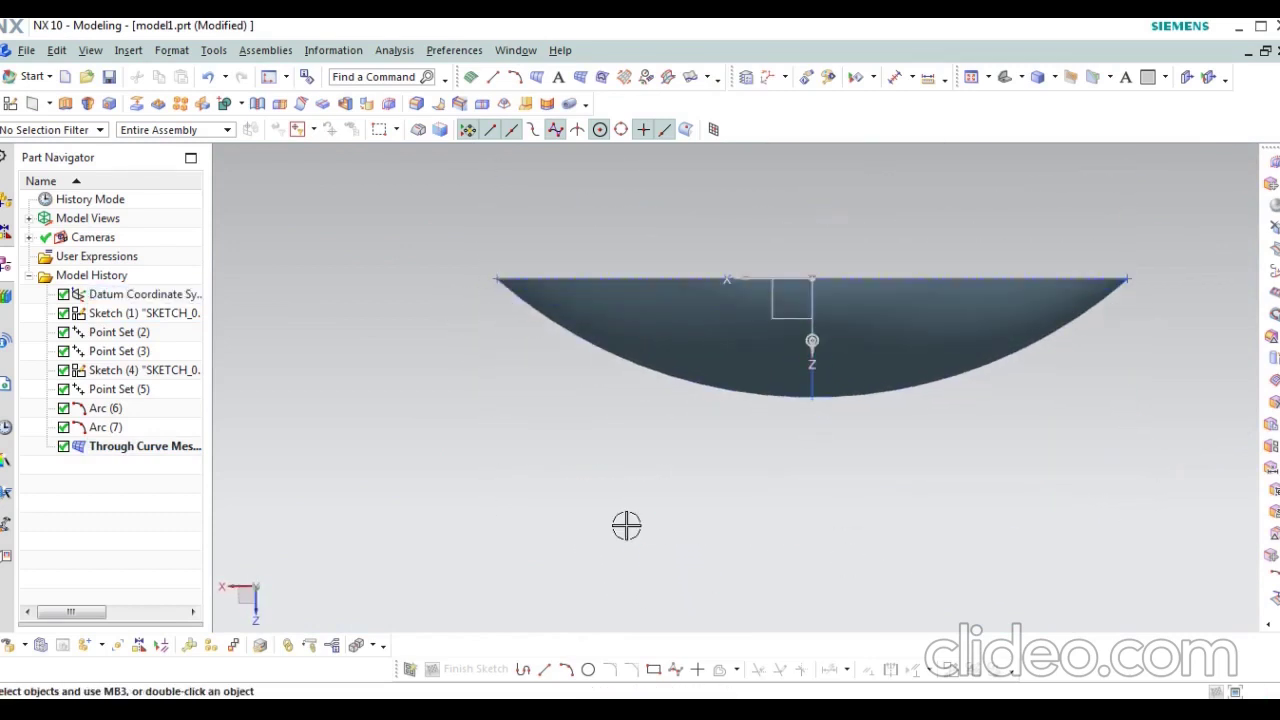
{"action": "middle_click_drag", "start_coordinate": [897, 531], "coordinate": [920, 531]}
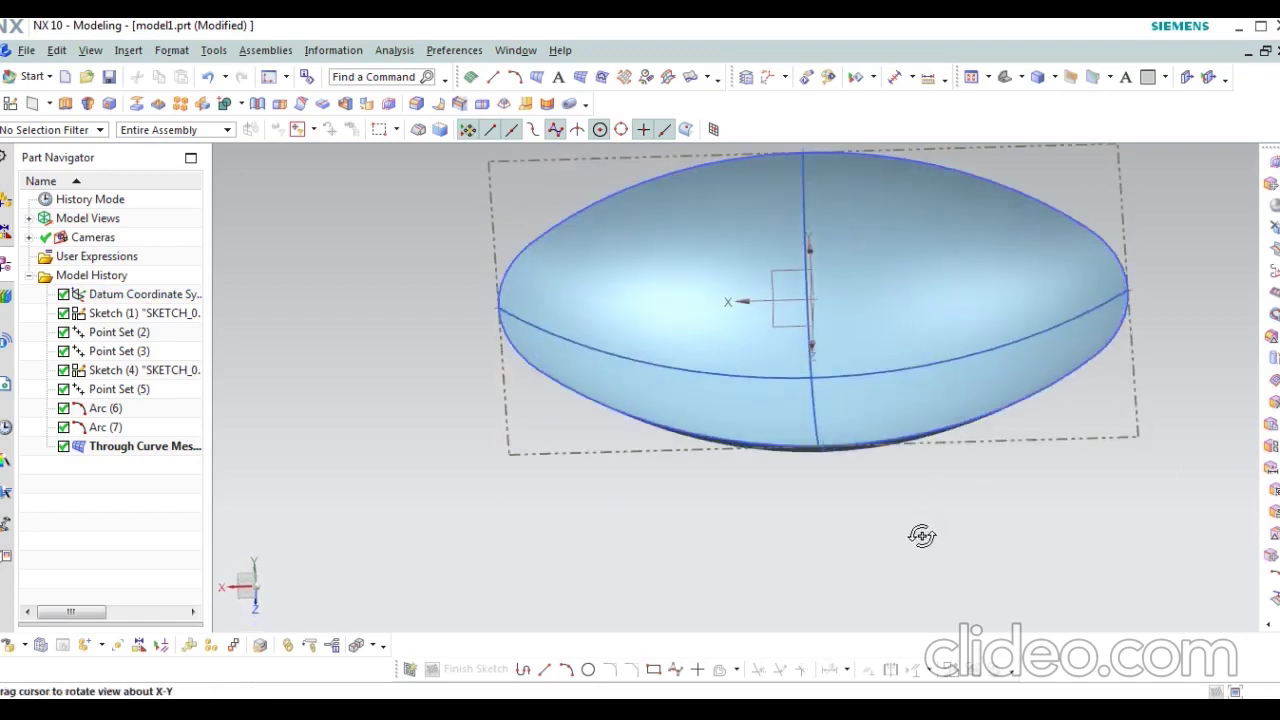
{"action": "scroll", "coordinate": [546, 480], "scroll_direction": "down", "scroll_amount": 2}
{"action": "scroll", "coordinate": [733, 330], "scroll_direction": "up", "scroll_amount": 2}
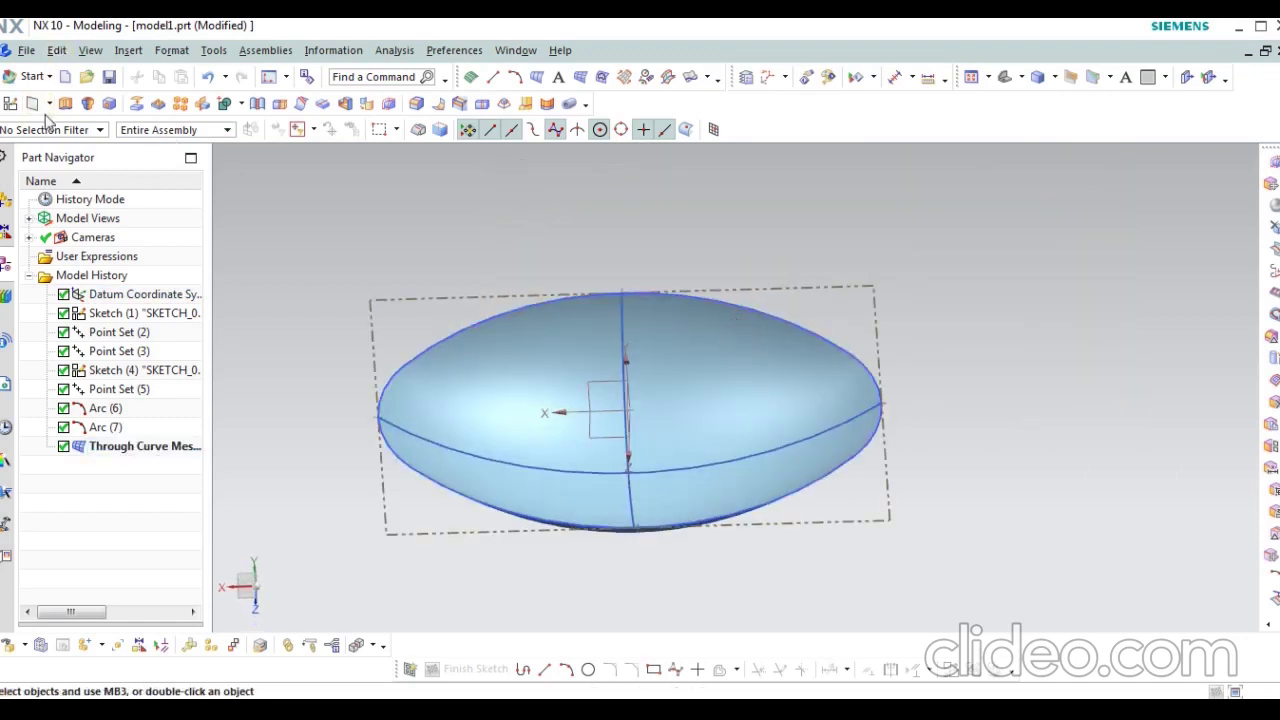